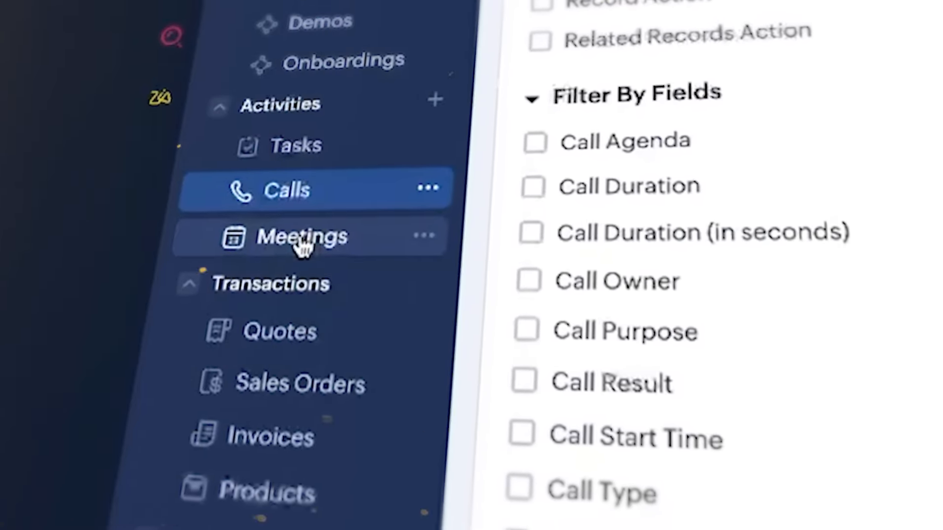
click(301, 239)
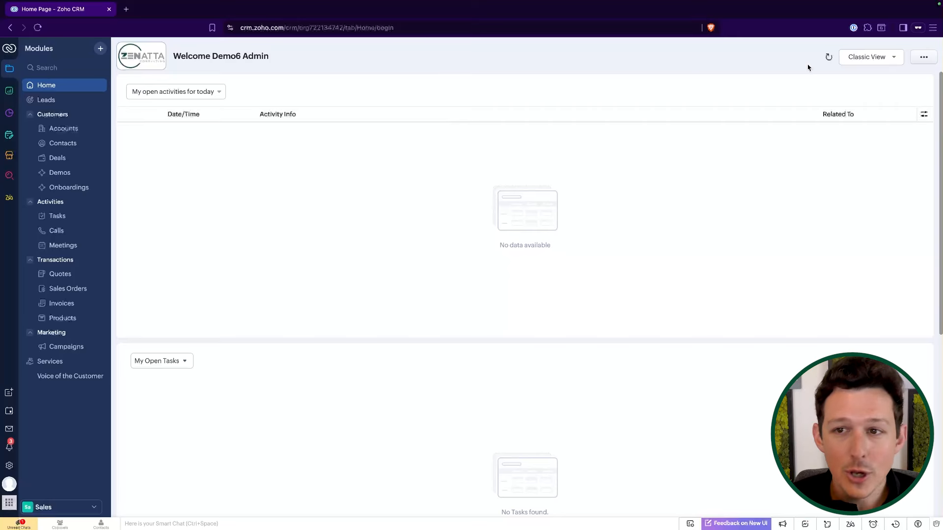
click(870, 57)
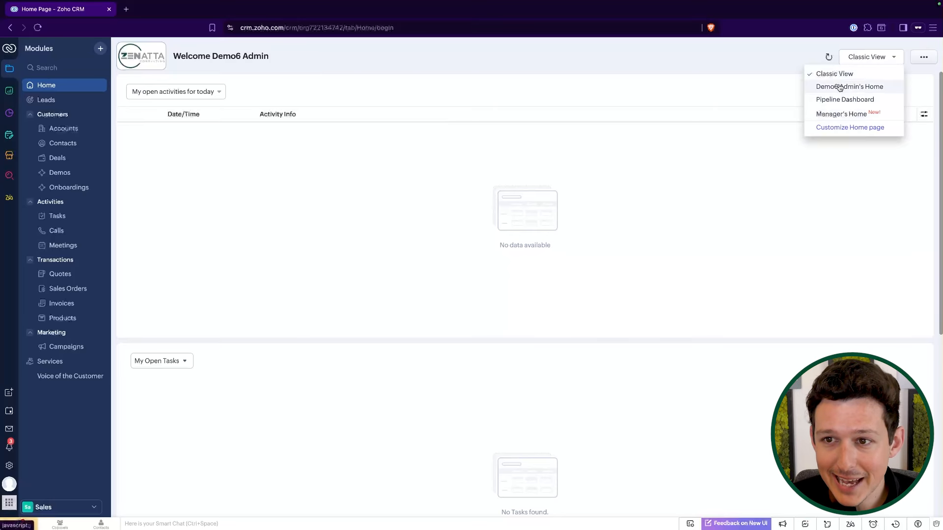
click(602, 67)
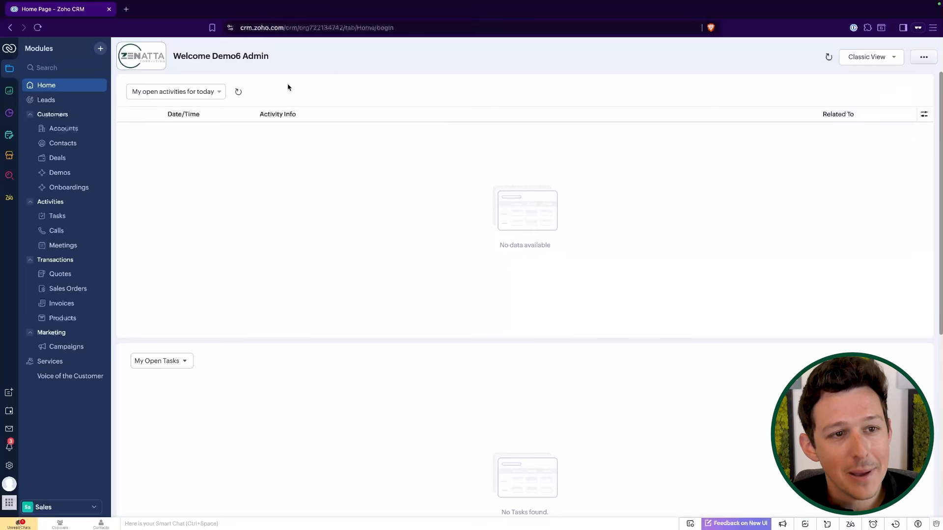
Open the Tasks module and bring up the new task form without filling it in.
click(59, 217)
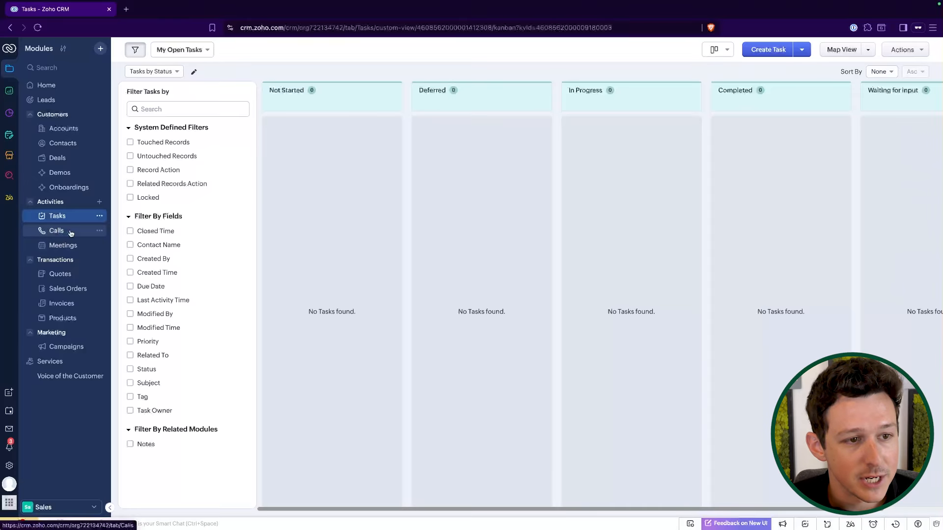
click(768, 49)
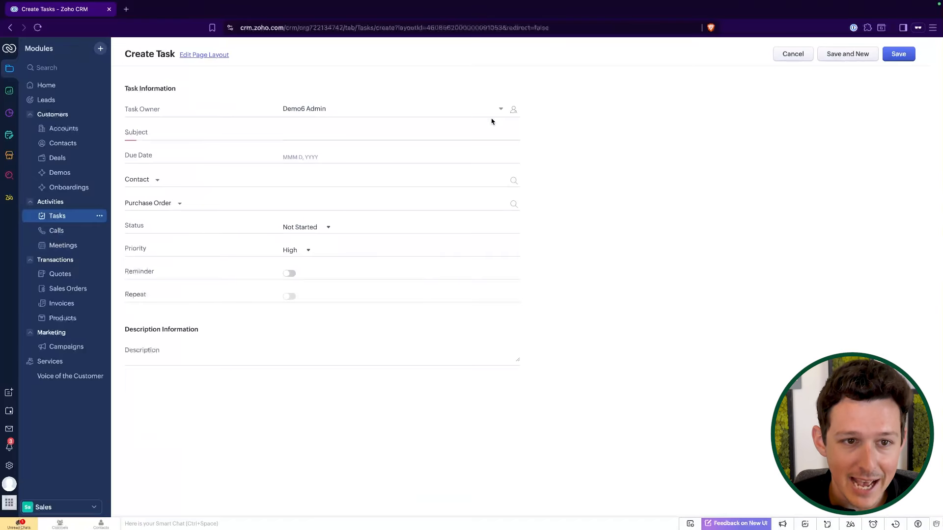
click(398, 138)
click(594, 178)
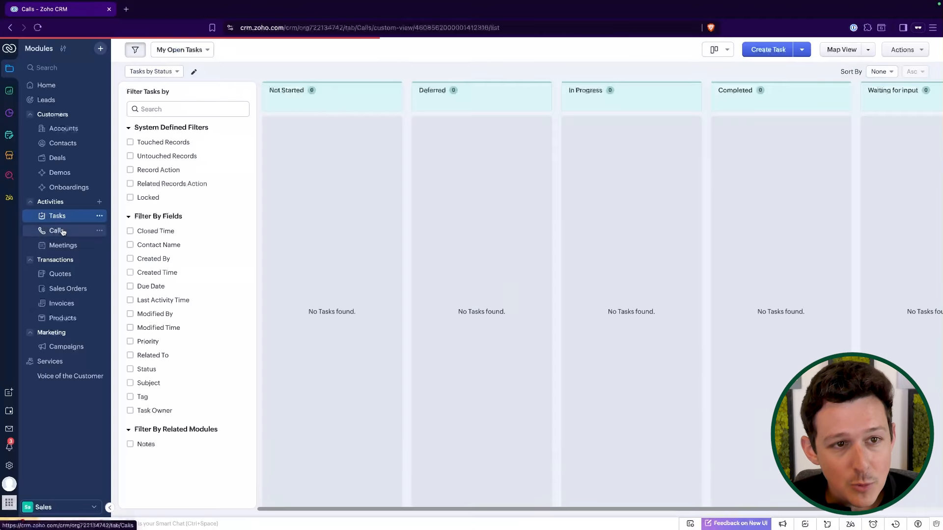
Open the Schedule a call form from the Calls module, view the Call Purpose options, and cancel it.
click(57, 230)
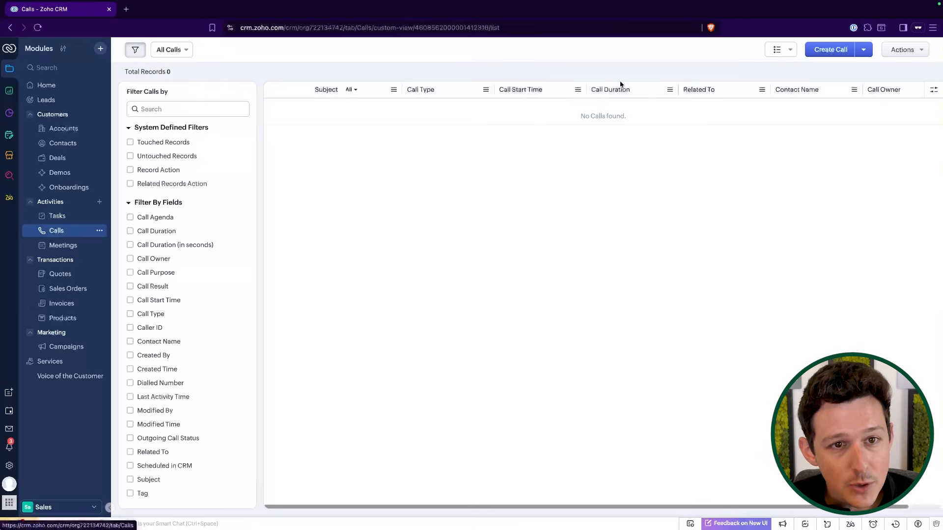
click(863, 50)
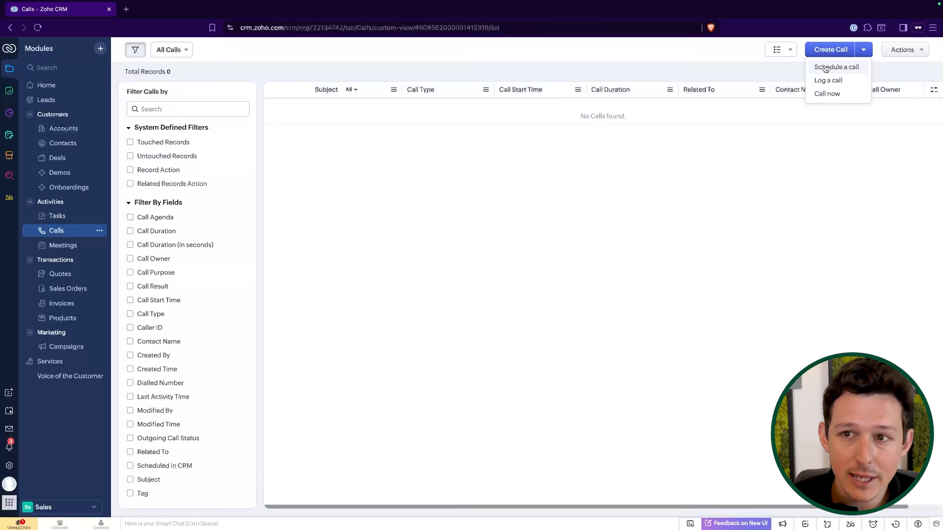
click(826, 67)
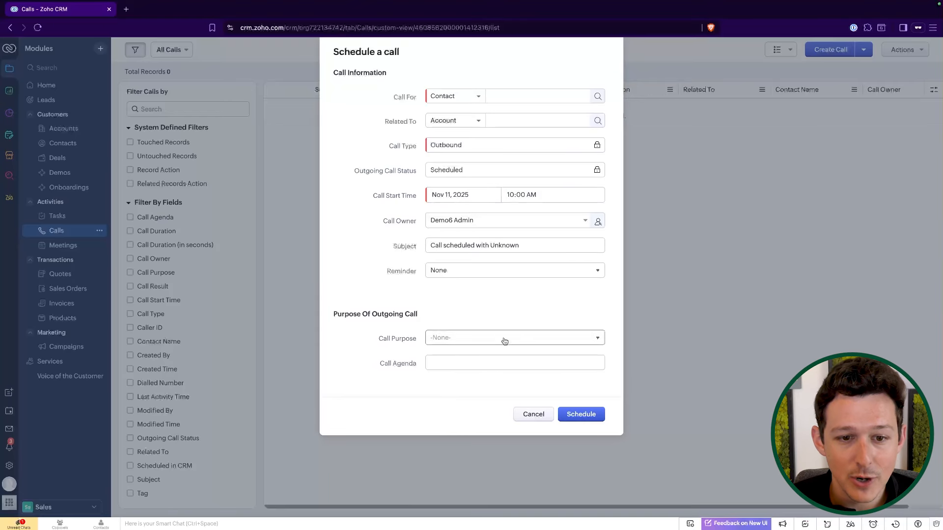
click(521, 339)
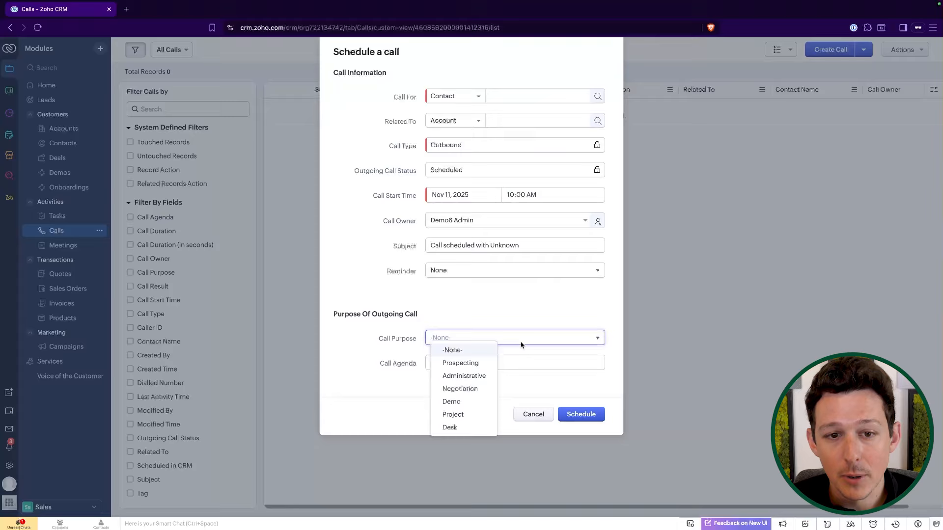
click(518, 315)
click(534, 415)
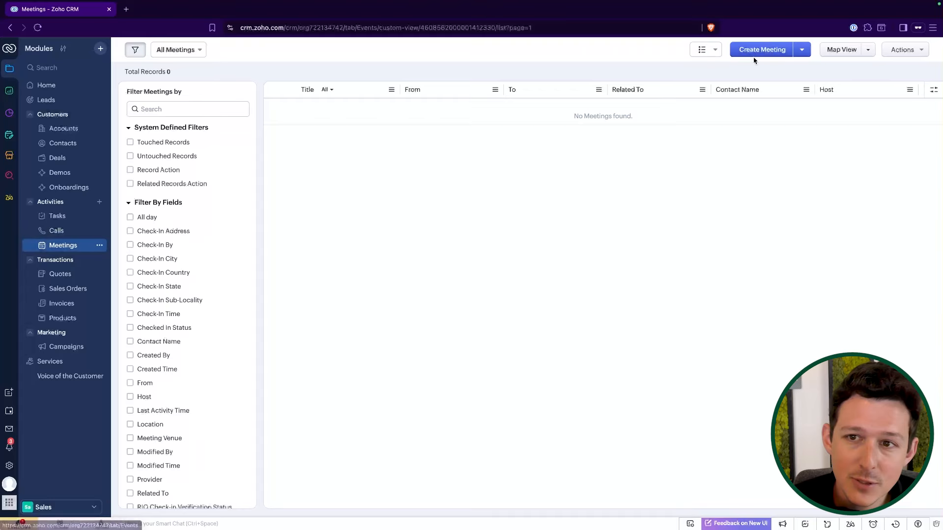
Start a new meeting from the Meetings module with a start date of Nov 14, 2025, then cancel it.
click(756, 49)
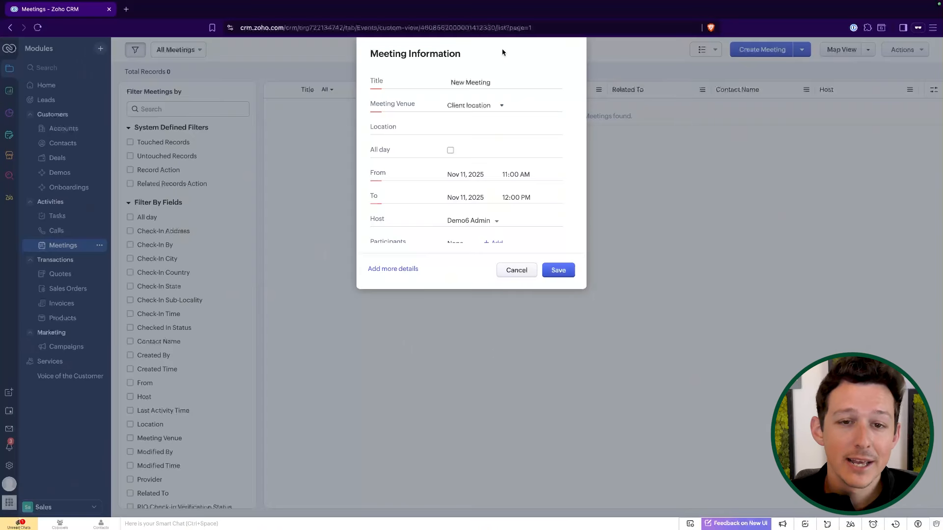
click(469, 175)
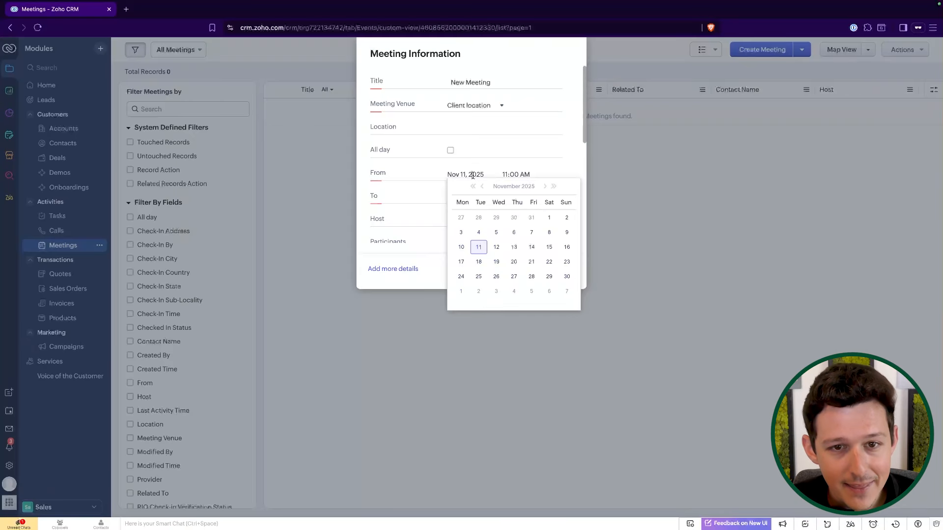
click(531, 249)
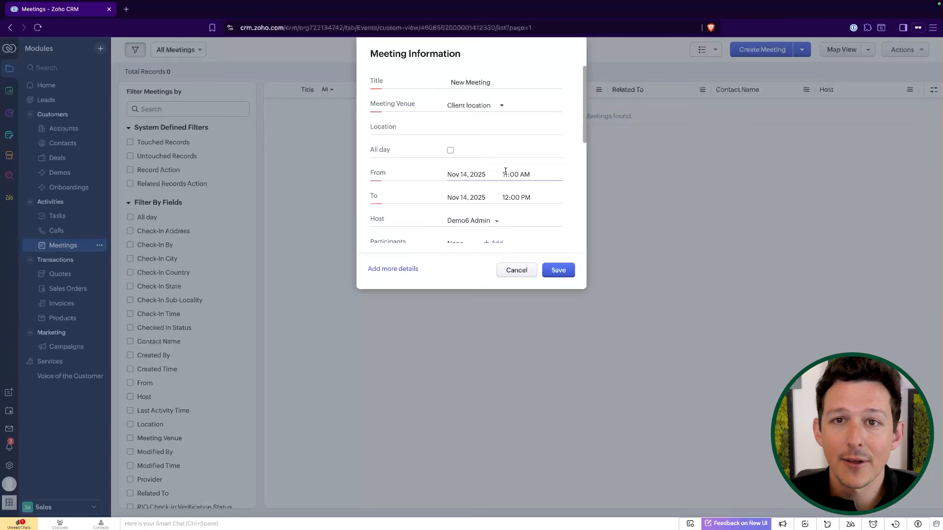
click(523, 274)
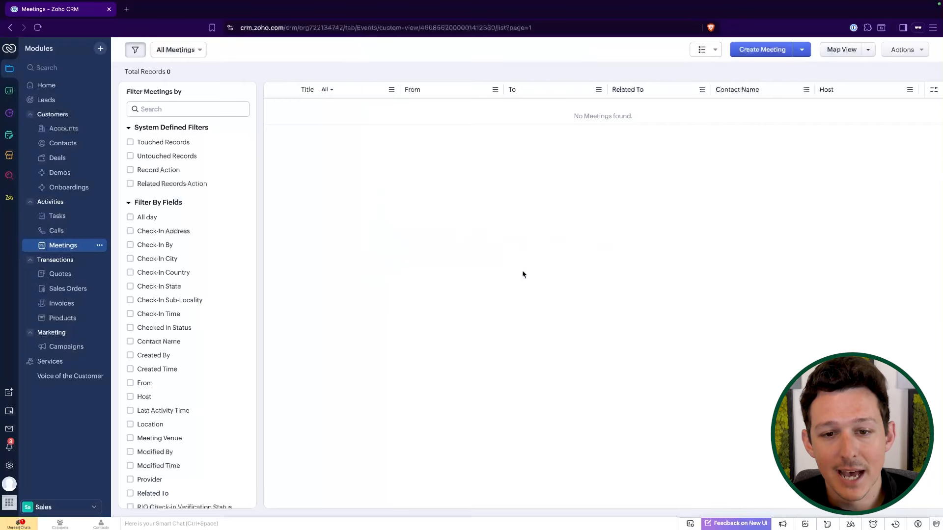
Open the Example Opportunity/Deal record from Deals and set its Closing Date to Nov 22, 2025.
click(76, 231)
click(77, 220)
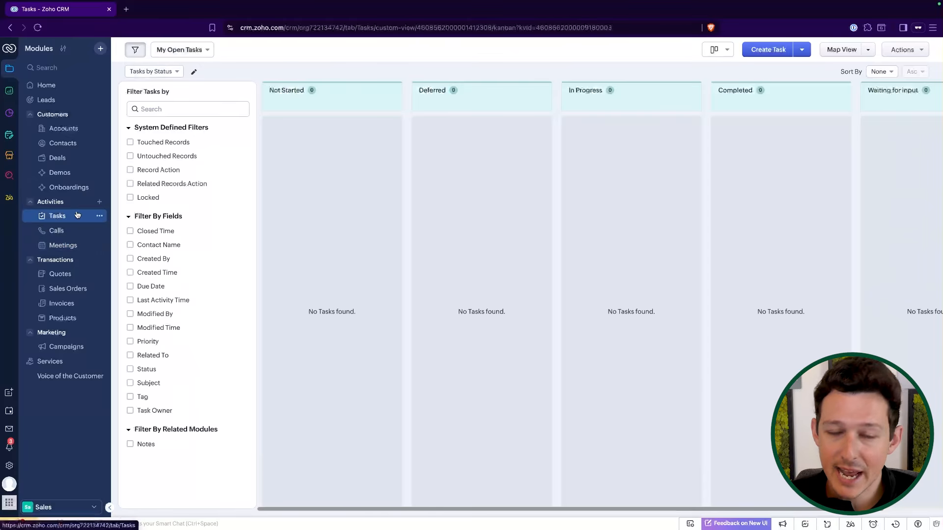
click(61, 157)
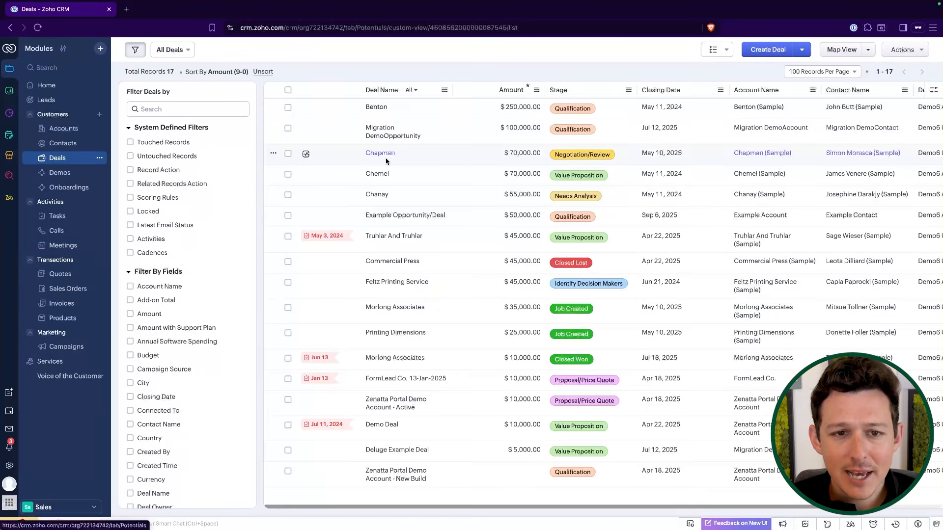
click(404, 216)
scroll(472, 267, down, 3)
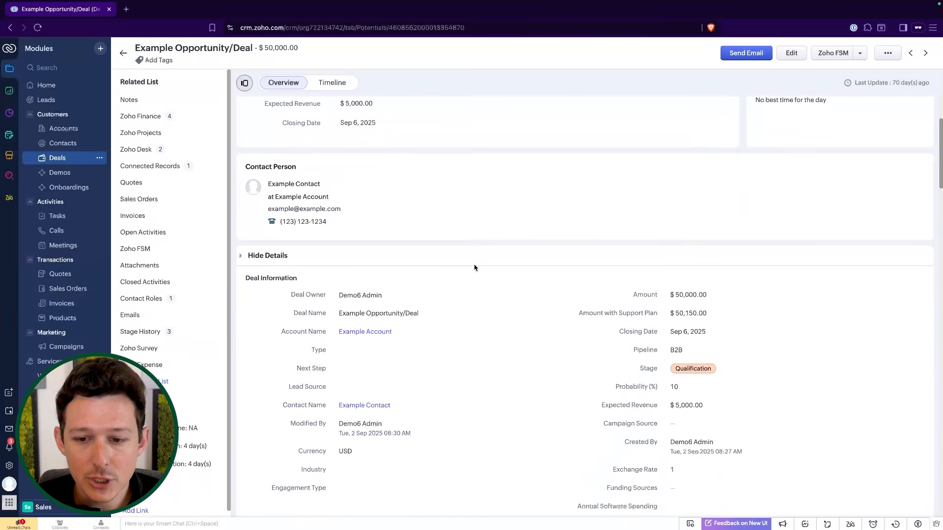
click(720, 331)
click(775, 331)
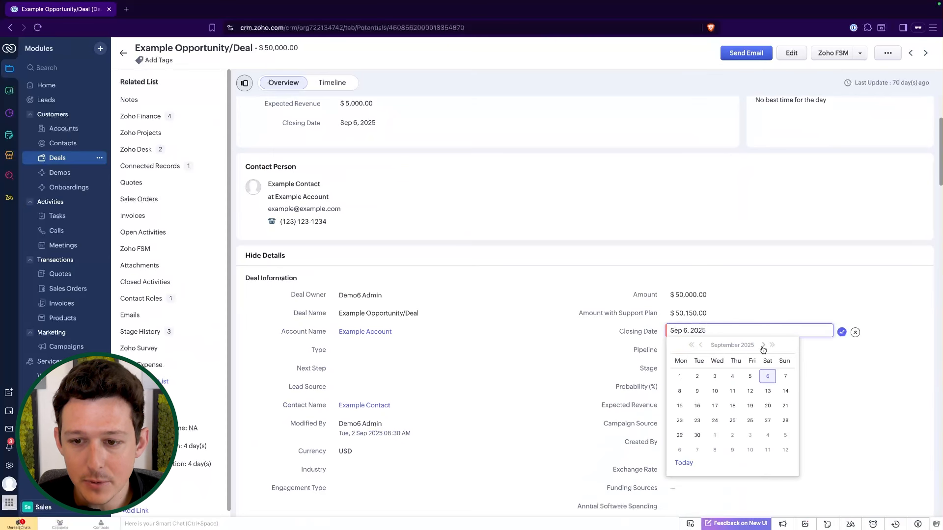
double_click(763, 346)
click(767, 421)
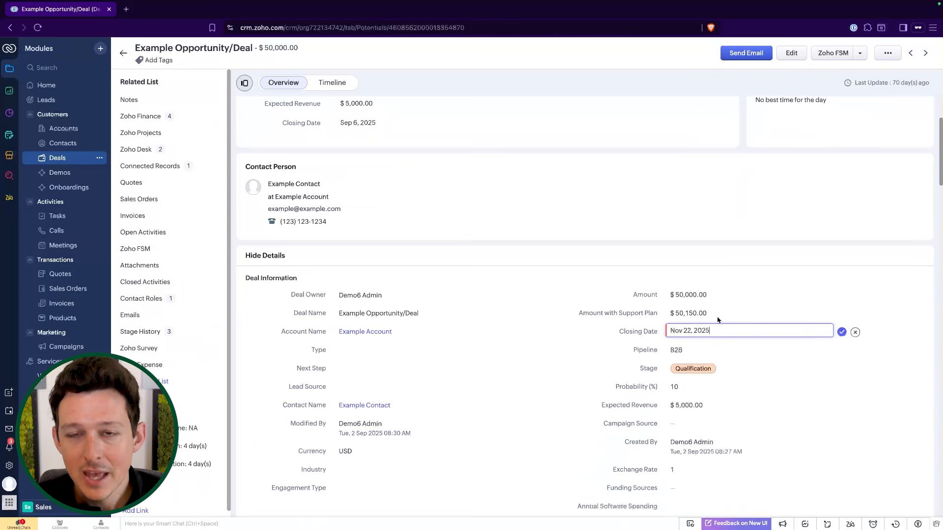
click(842, 332)
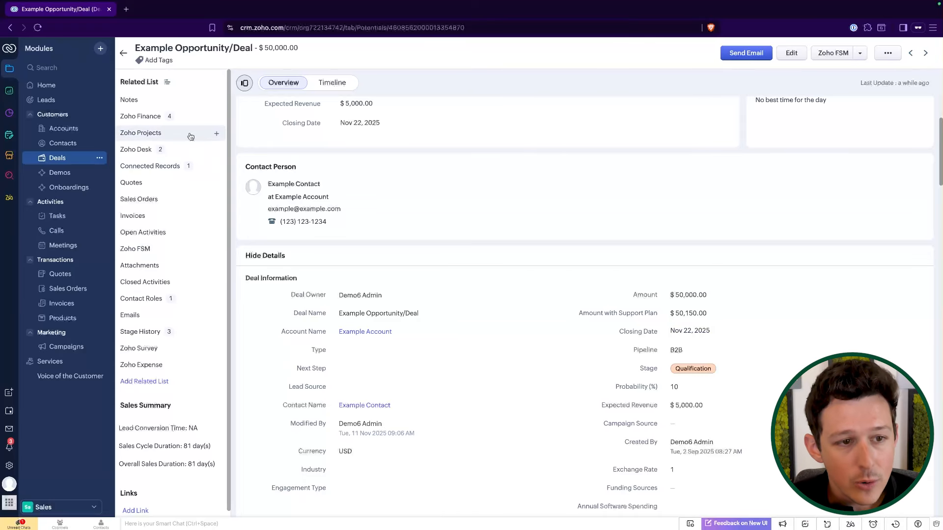
Add a new task from the deal's Open Activities with subject Follow Up on Setting Discovery Meeting.
click(180, 232)
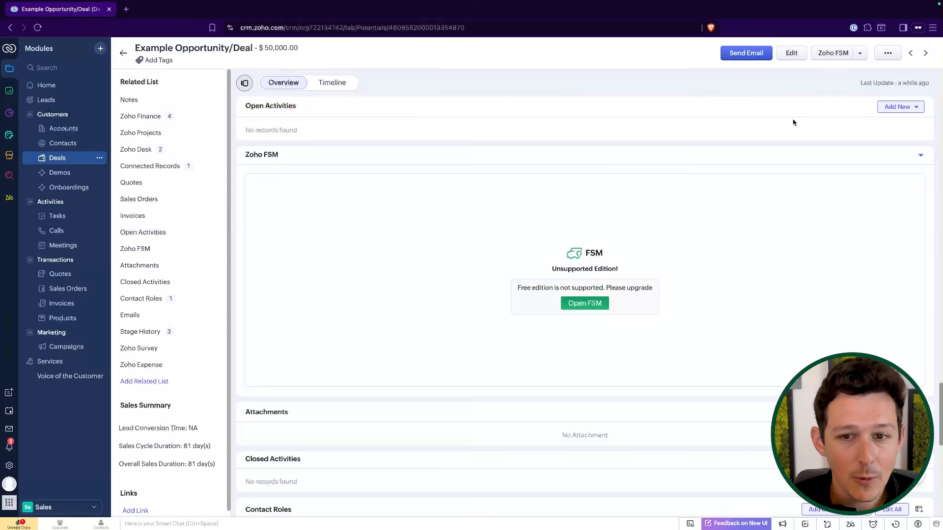
scroll(795, 147, up, 4)
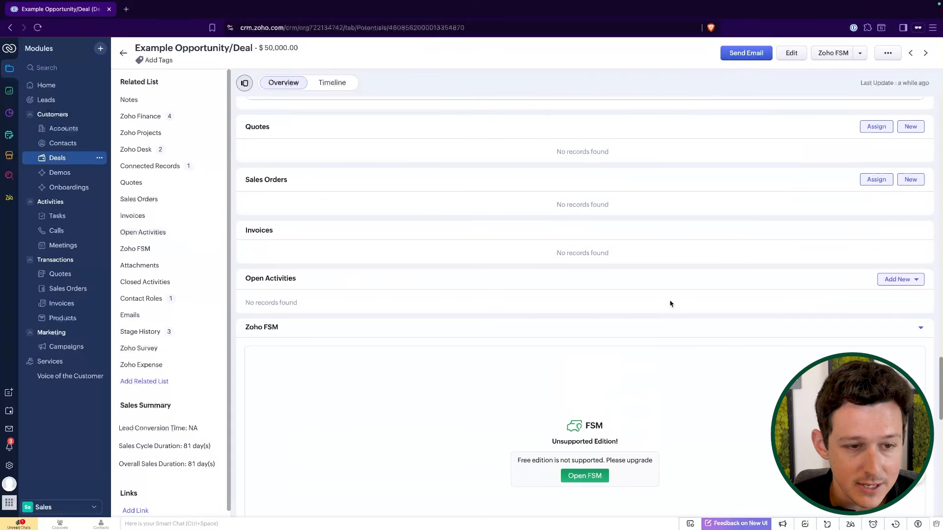
mouse_move(206, 233)
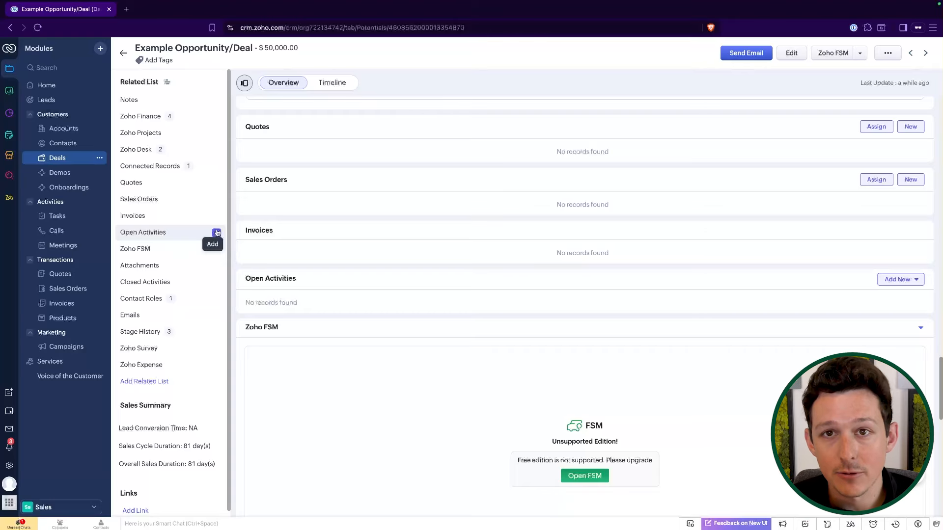
click(892, 286)
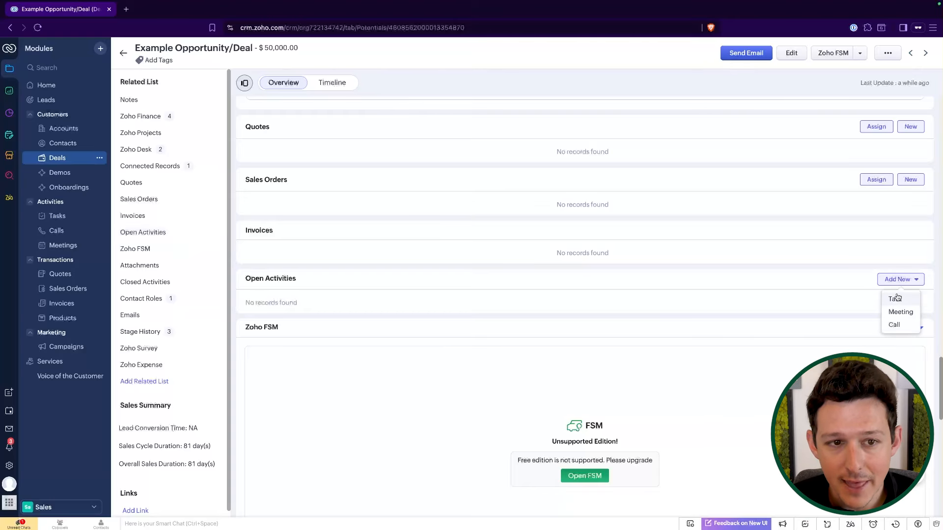
click(896, 298)
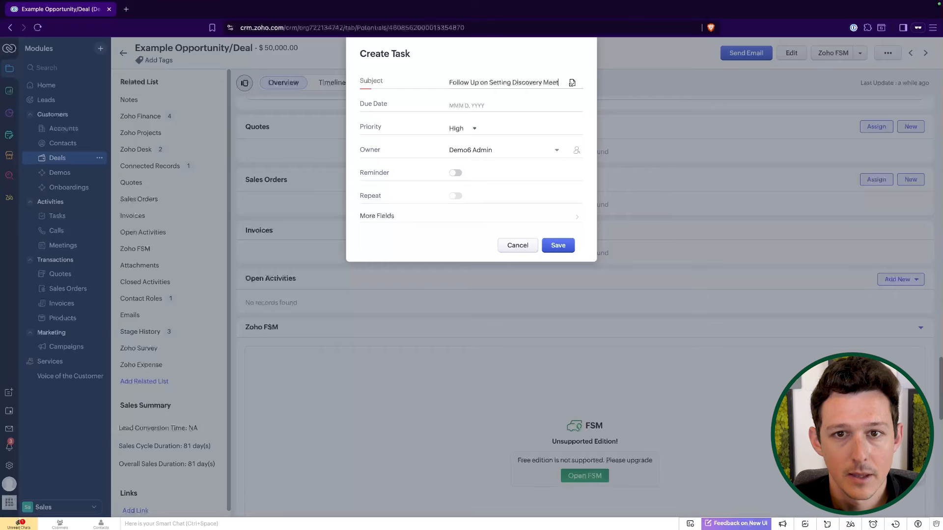
text(ing)
Set the task's due date to Nov 14, 2025 and its priority to Normal.
click(464, 105)
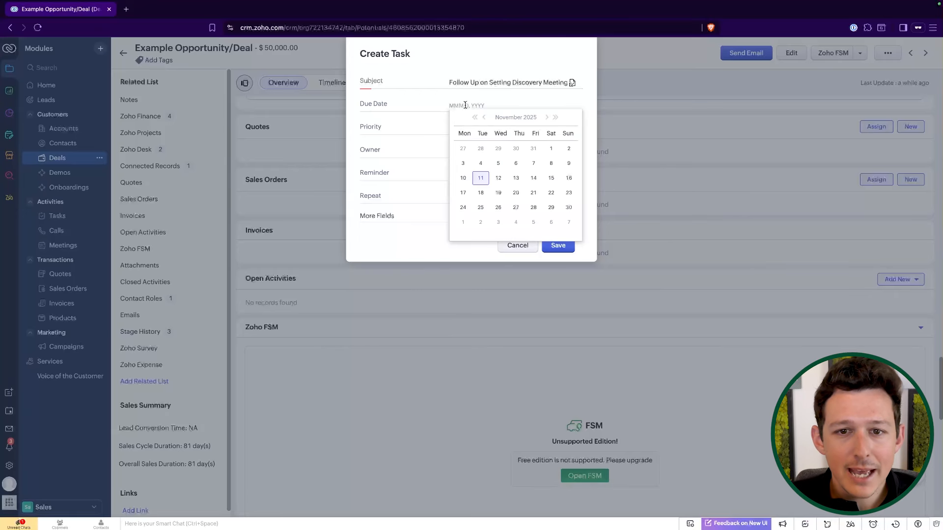
click(534, 178)
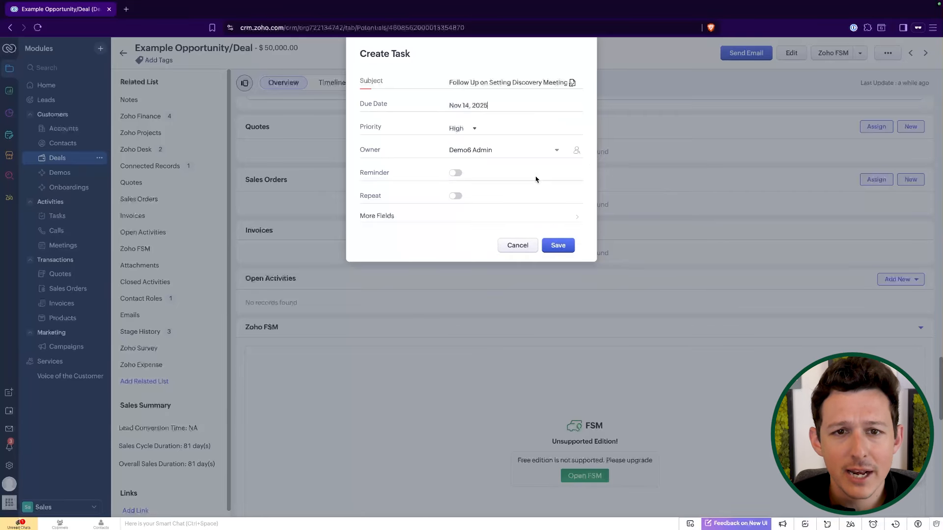
click(465, 129)
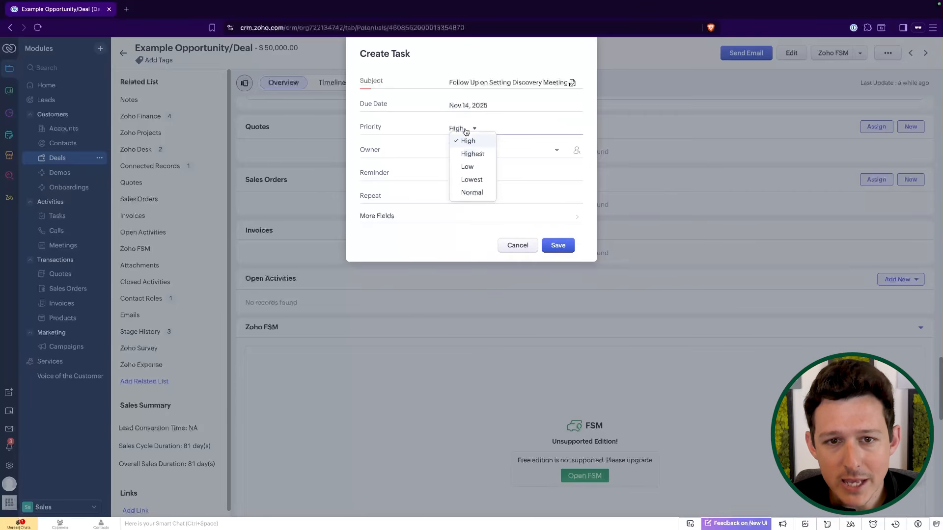
click(481, 193)
click(479, 151)
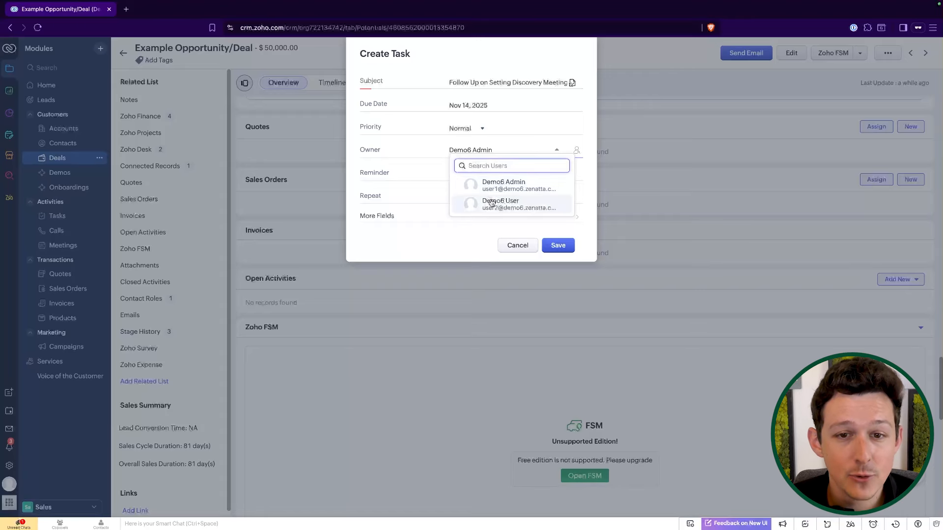
click(493, 202)
click(490, 155)
click(491, 187)
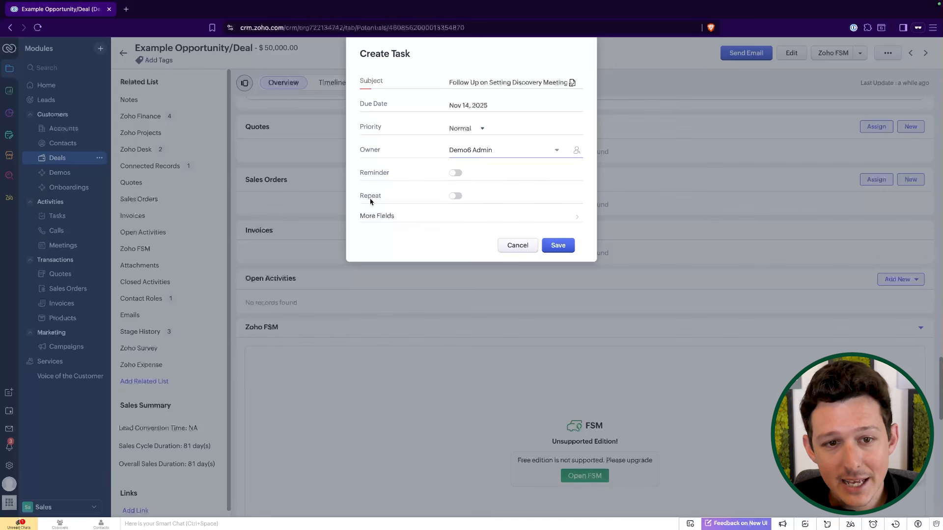
Turn on the task reminder and set its alert to Both email and pop-up.
click(456, 173)
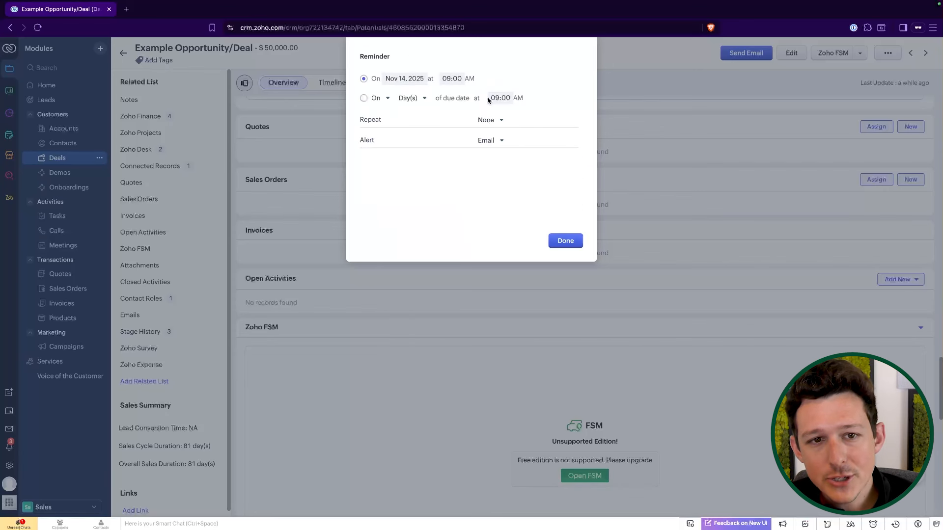
click(489, 141)
click(488, 123)
click(460, 158)
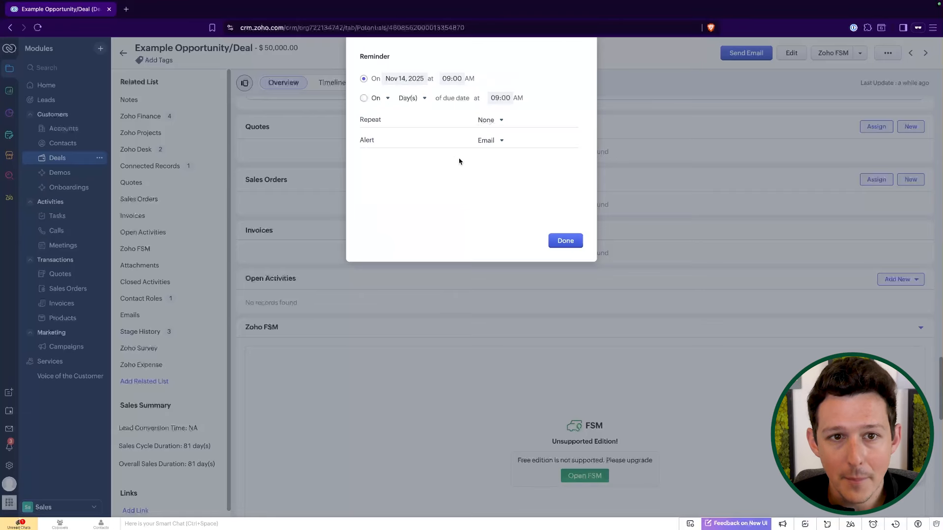
click(484, 141)
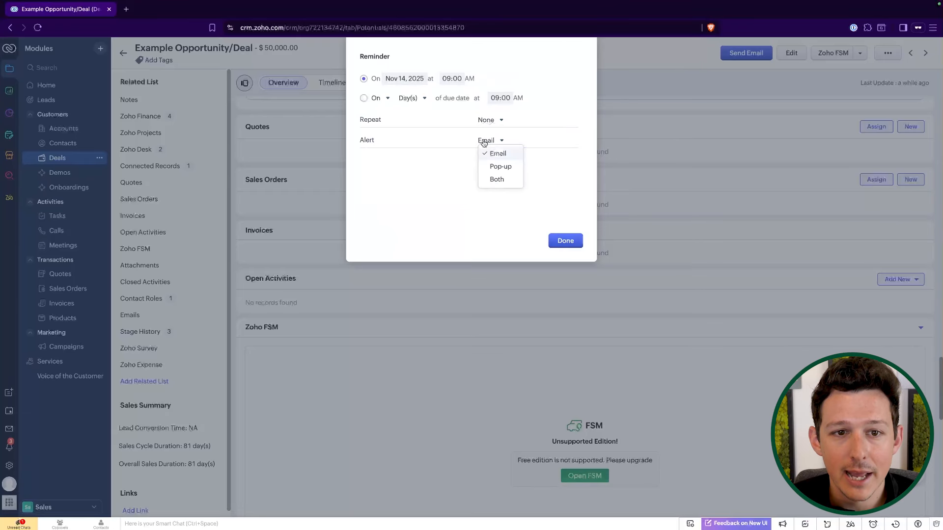
click(497, 180)
click(573, 242)
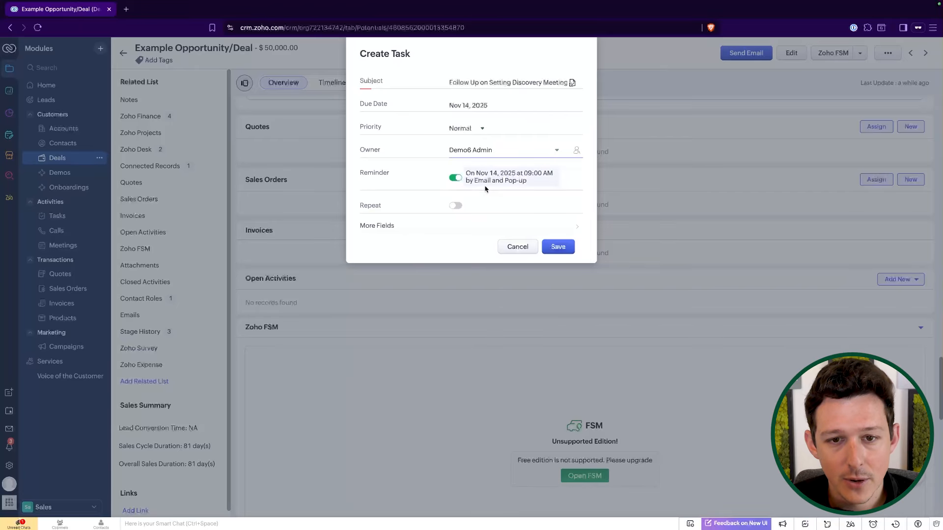
Review the task's More Fields for its linked contact and deal, then save the follow-up task.
click(475, 221)
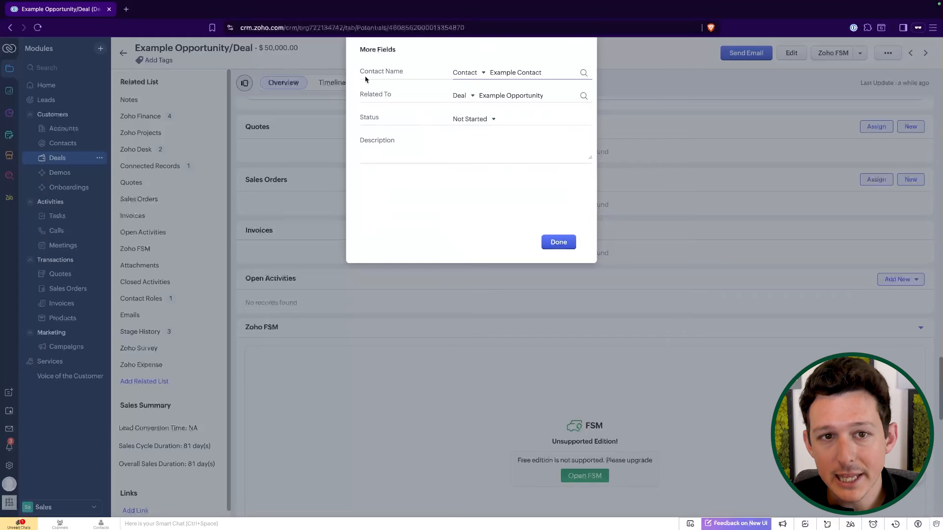
click(412, 76)
drag(365, 95, 406, 96)
click(439, 72)
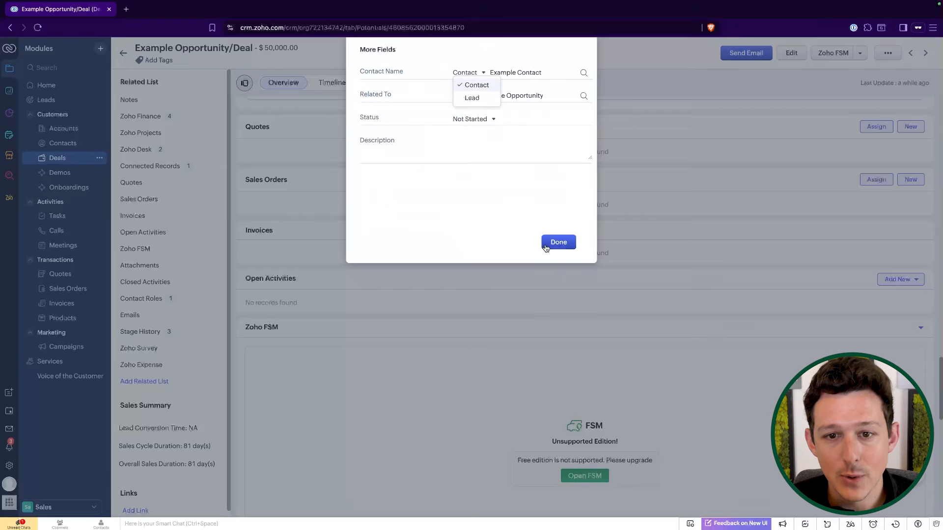
click(546, 247)
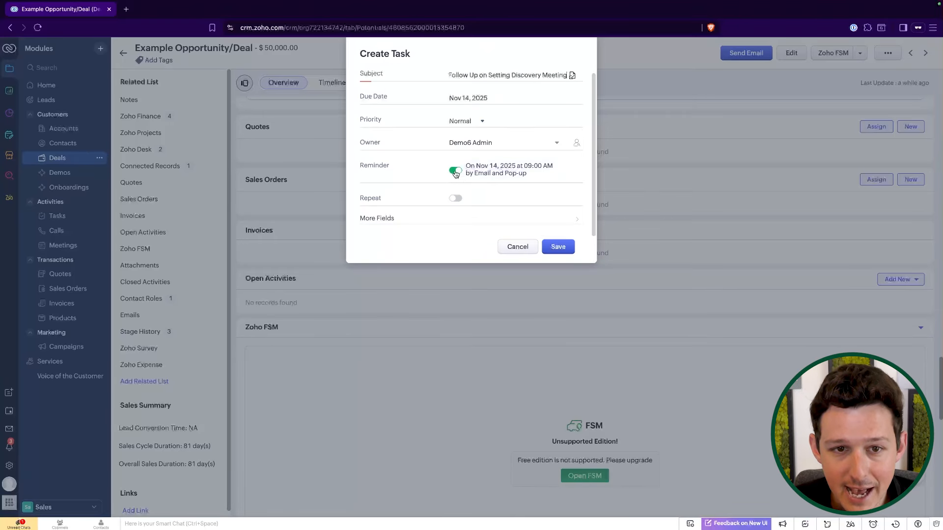
click(455, 172)
click(562, 248)
Add a new meeting from the deal's Open Activities titled Discovery Meeting.
scroll(569, 251, down, 2)
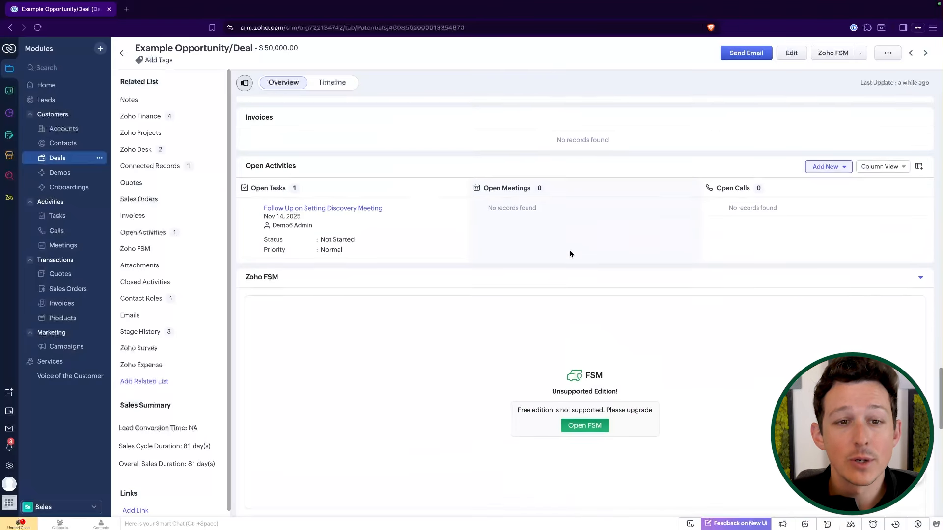
scroll(570, 254, down, 1)
scroll(570, 254, up, 1)
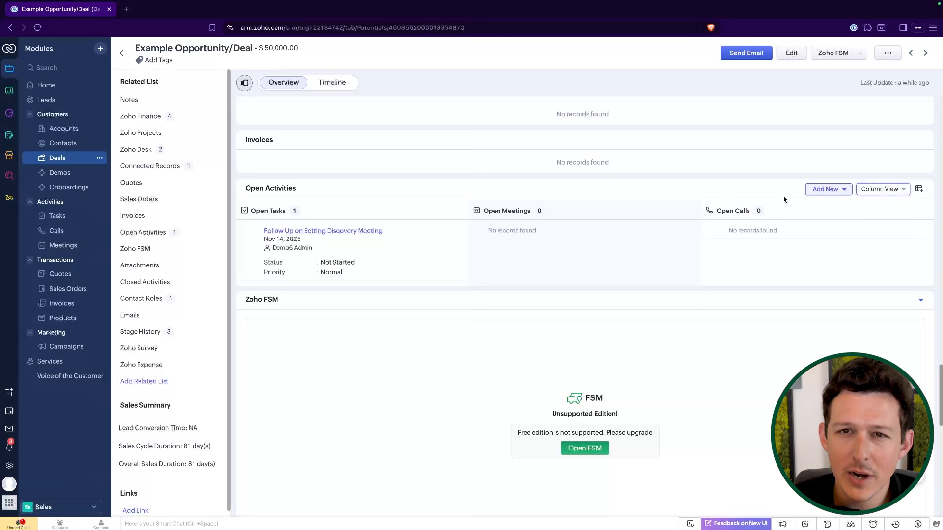
click(823, 189)
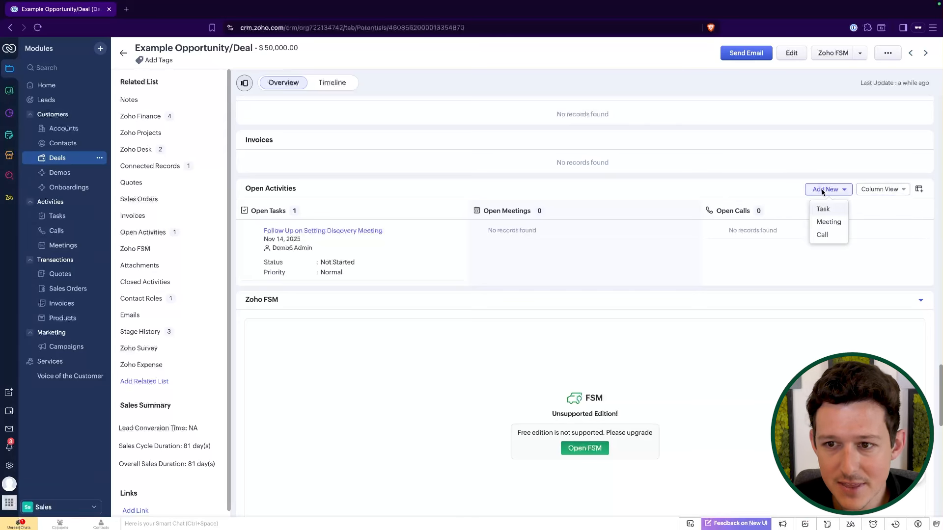
click(827, 222)
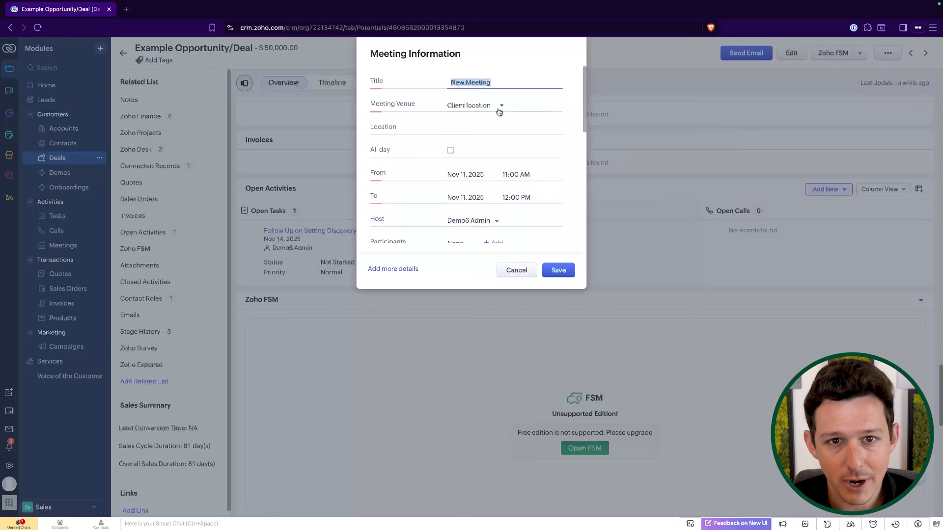
click(476, 82)
text(Discovery)
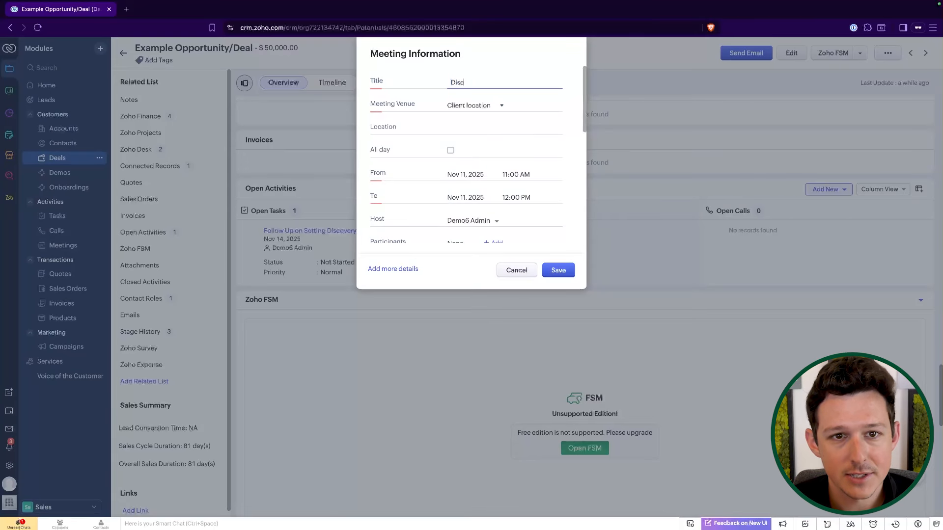
click(471, 105)
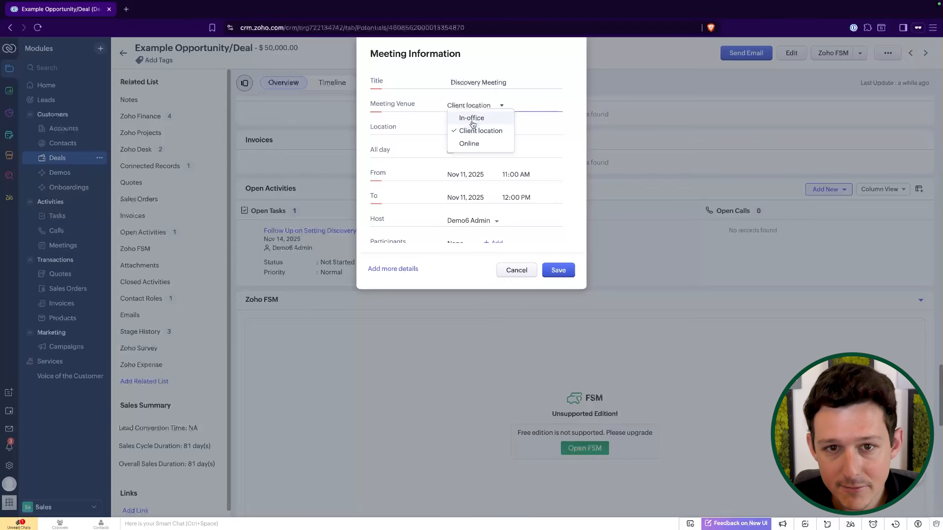
click(469, 143)
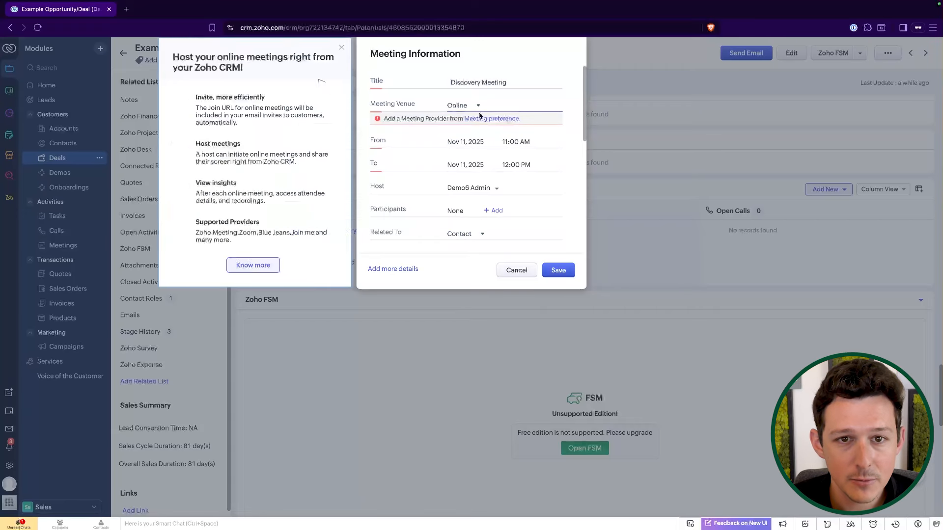
click(465, 106)
click(480, 53)
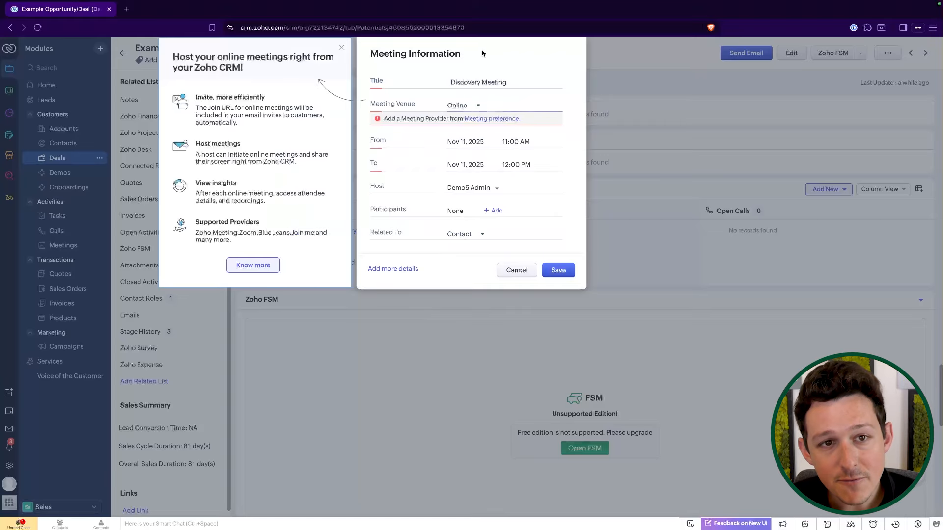
Set the meeting venue to In-office and its date to Nov 22, 2025.
click(460, 109)
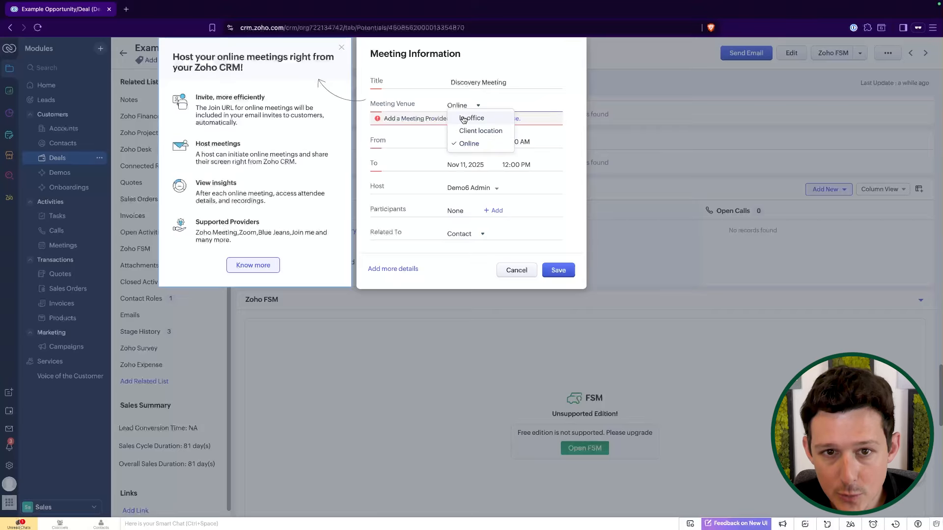
click(464, 117)
scroll(473, 138, down, 1)
click(471, 140)
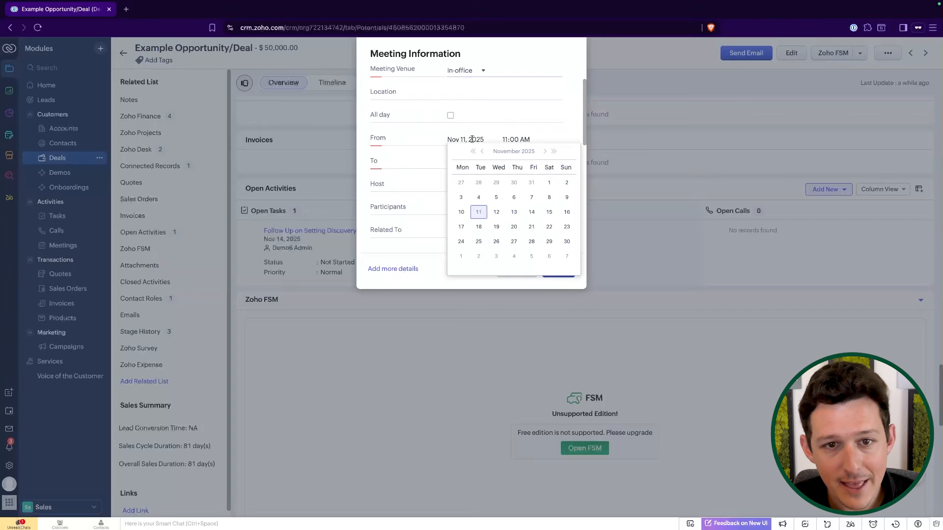
click(549, 227)
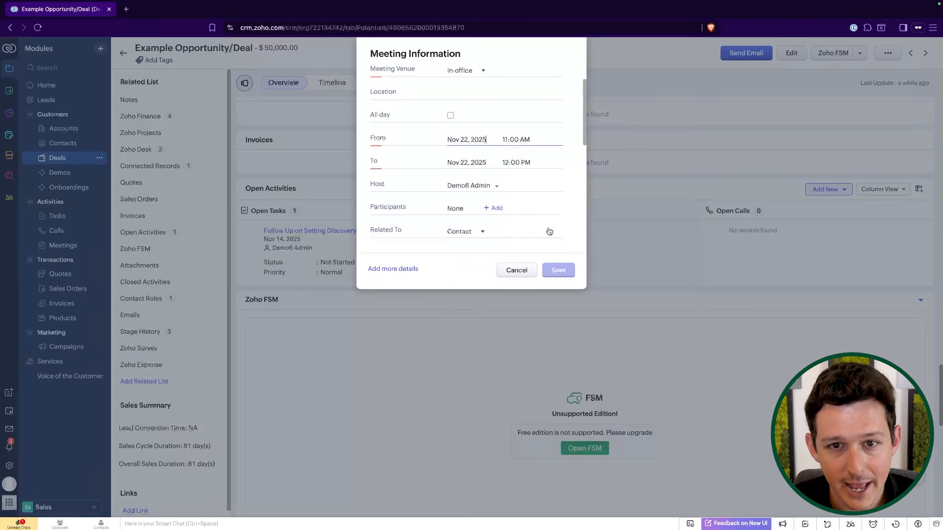
Browse the available contacts in the meeting's Add Participants list without selecting any.
scroll(456, 179, down, 1)
scroll(457, 179, down, 2)
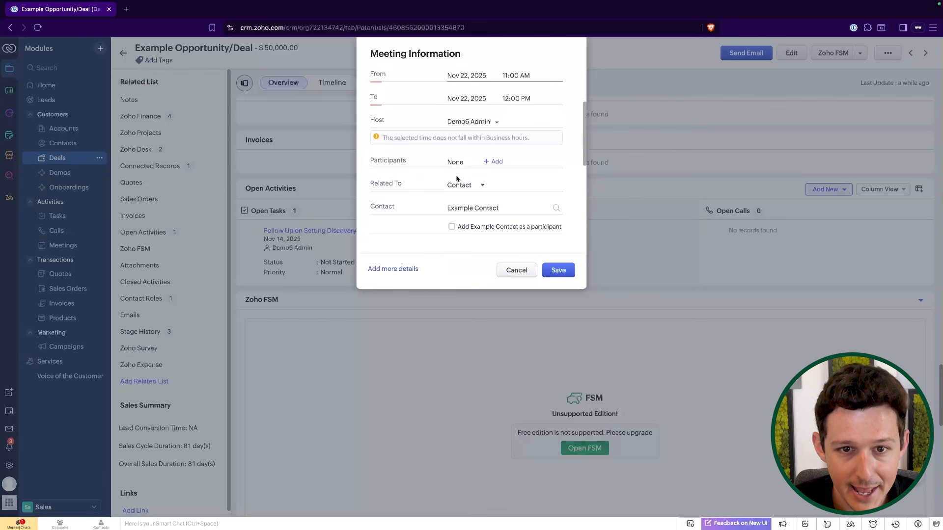
click(499, 164)
scroll(464, 112, down, 3)
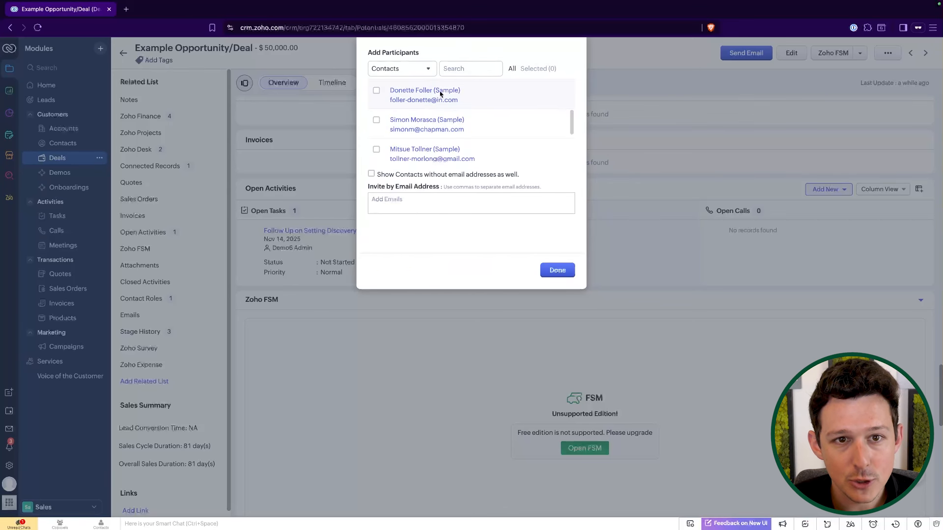
click(424, 71)
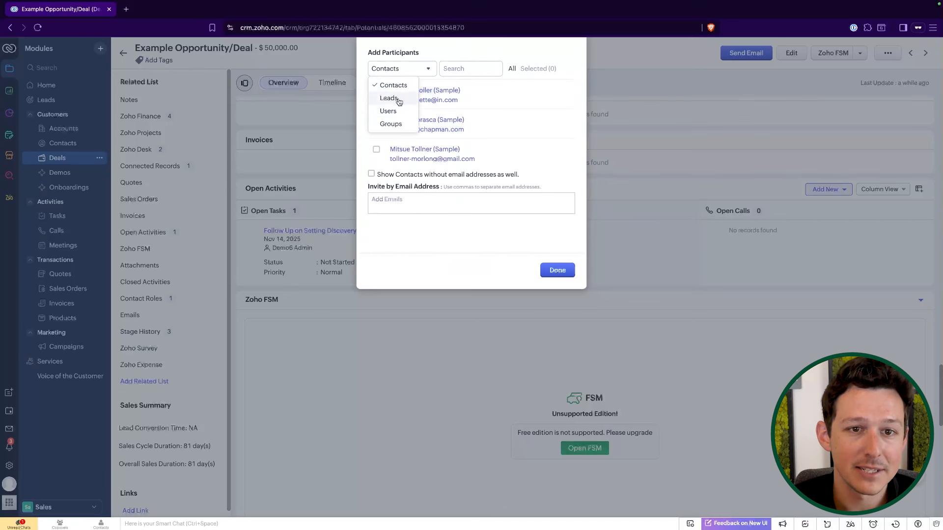
click(472, 59)
scroll(462, 119, up, 1)
scroll(462, 120, up, 2)
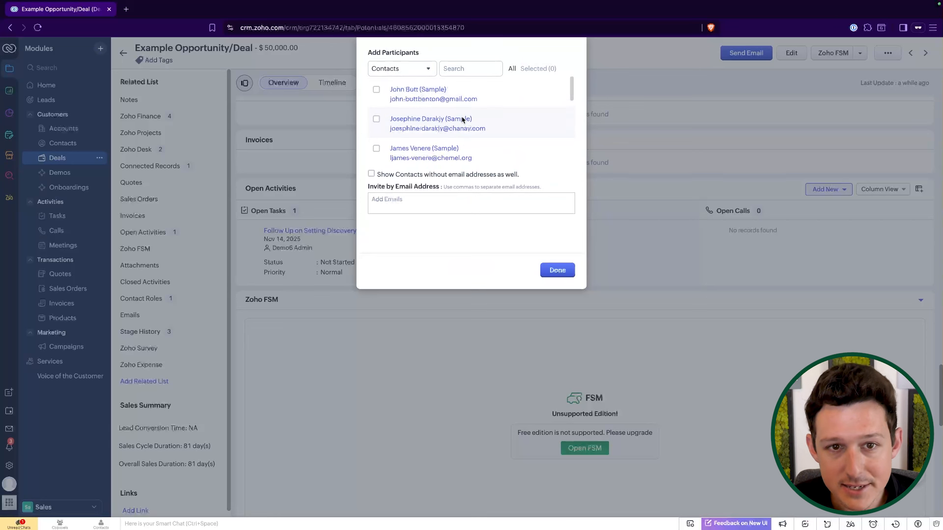
scroll(462, 120, down, 3)
scroll(463, 120, up, 2)
scroll(462, 120, up, 1)
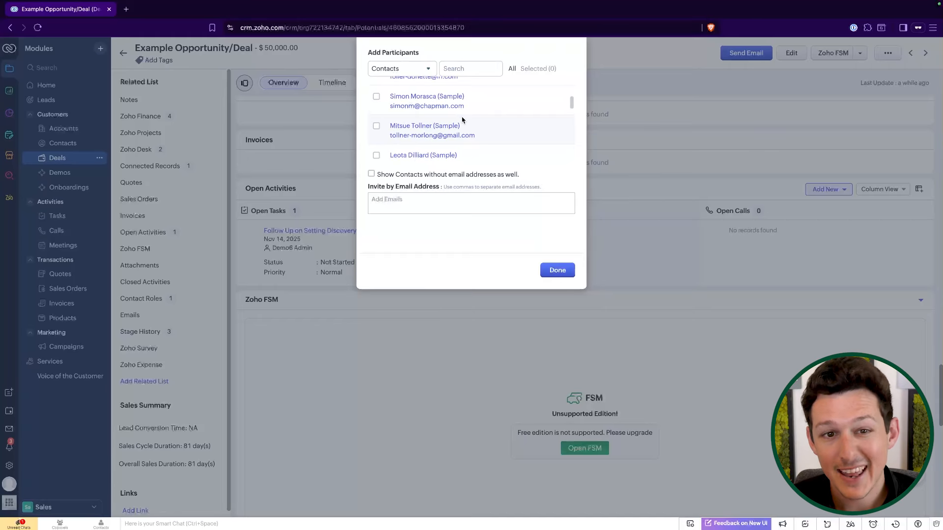
click(547, 272)
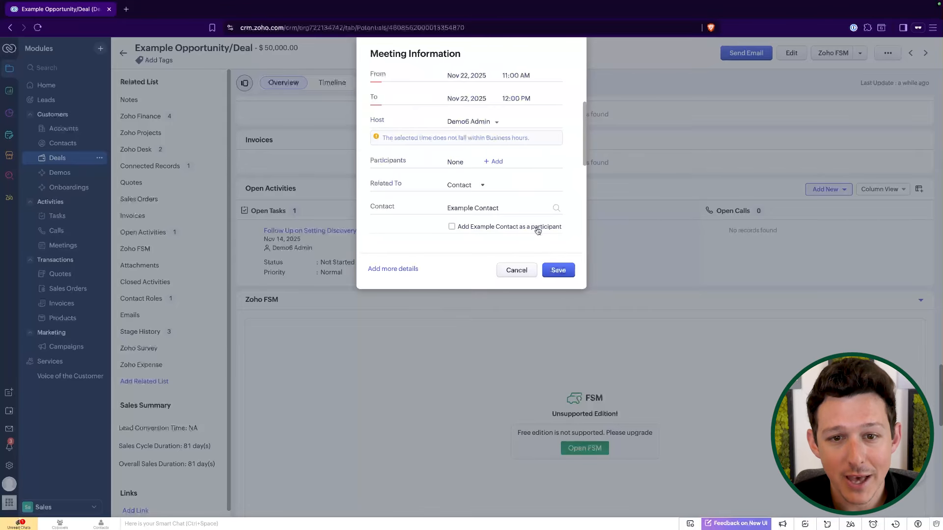
Add Example Contact as a participant of the meeting.
scroll(499, 195, down, 3)
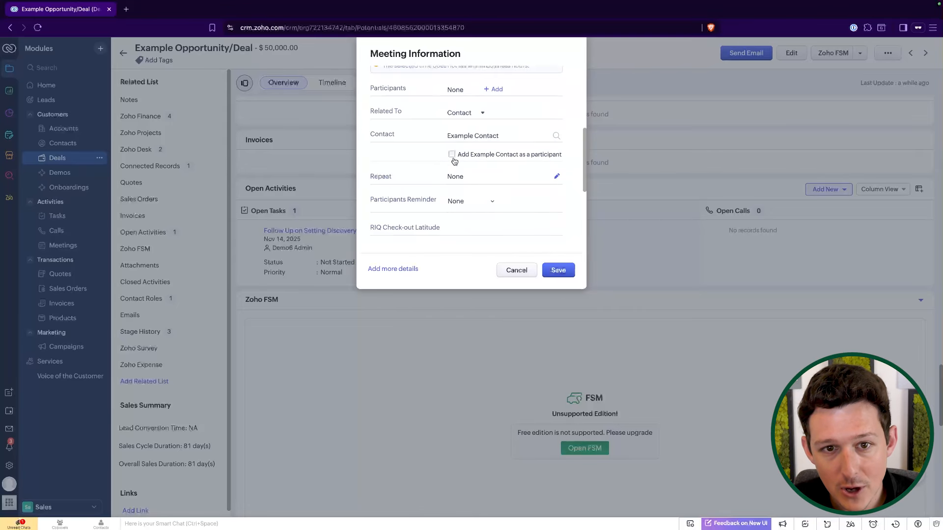
click(453, 155)
scroll(479, 158, up, 1)
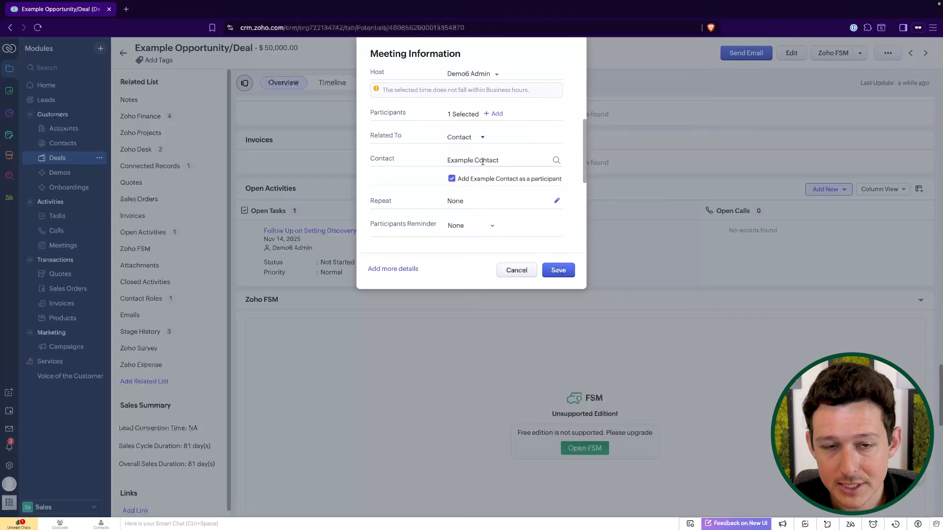
scroll(482, 162, down, 3)
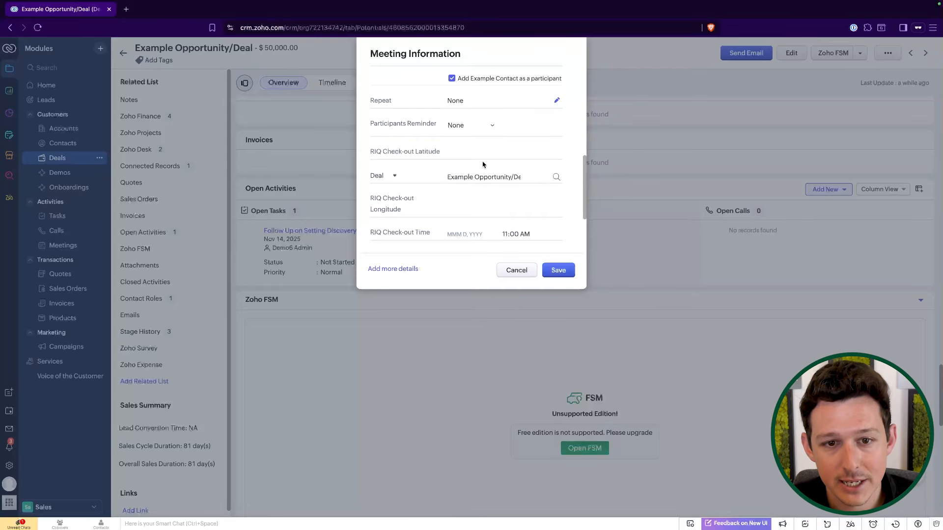
click(464, 124)
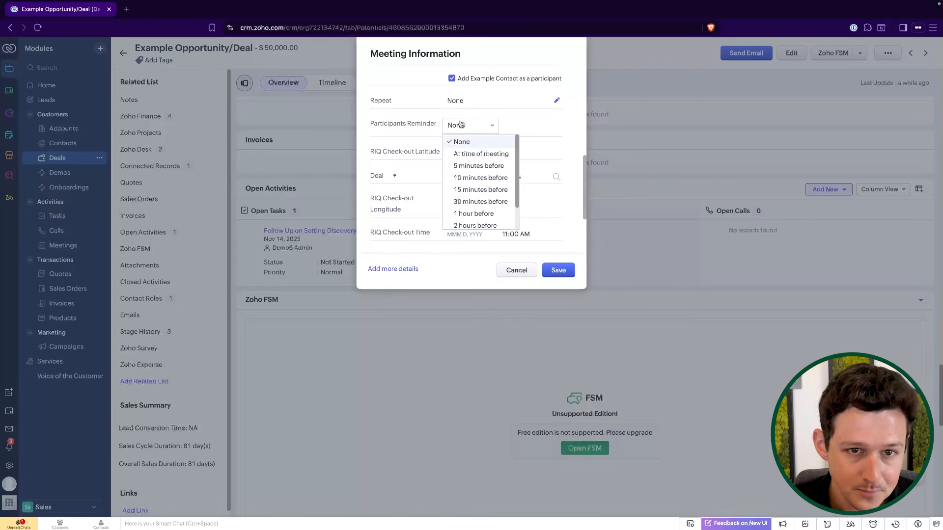
click(575, 149)
Save the meeting, creating it outside business hours without sending invitations to guests.
scroll(475, 180, down, 3)
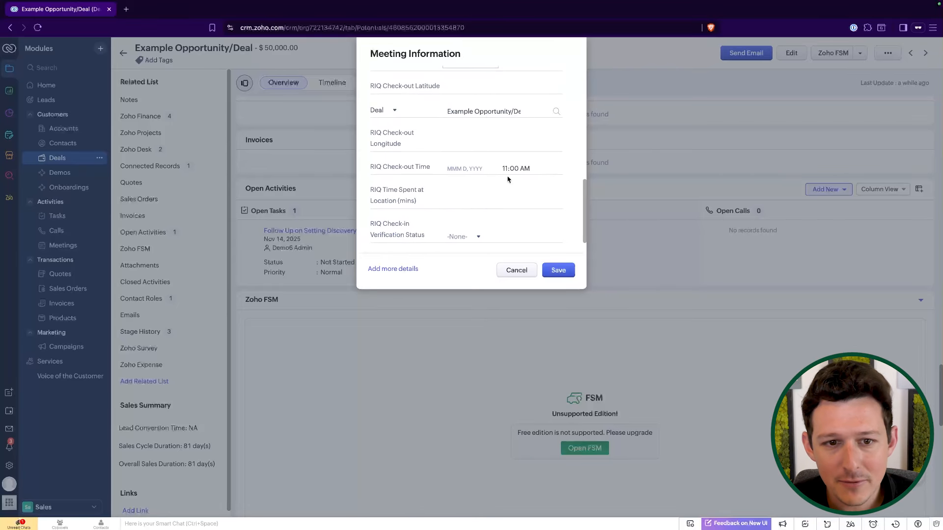
scroll(467, 211, up, 10)
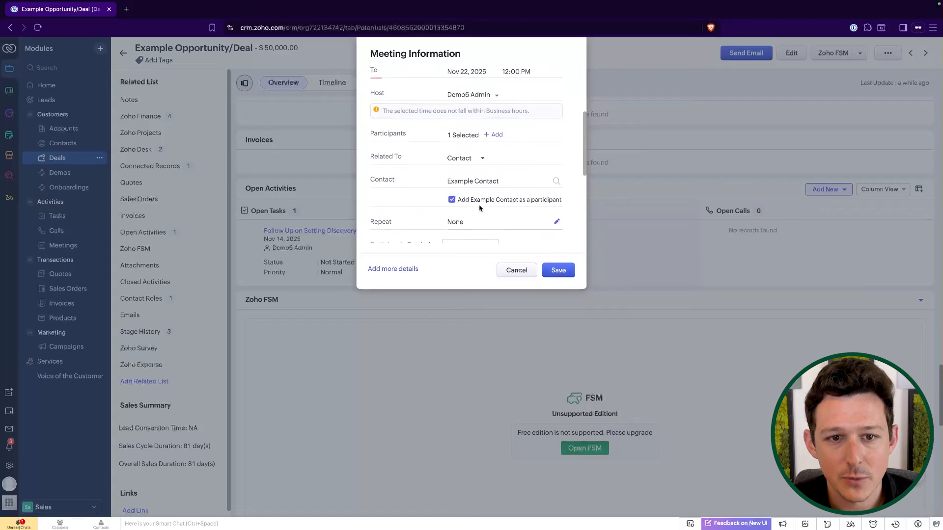
scroll(480, 209, up, 3)
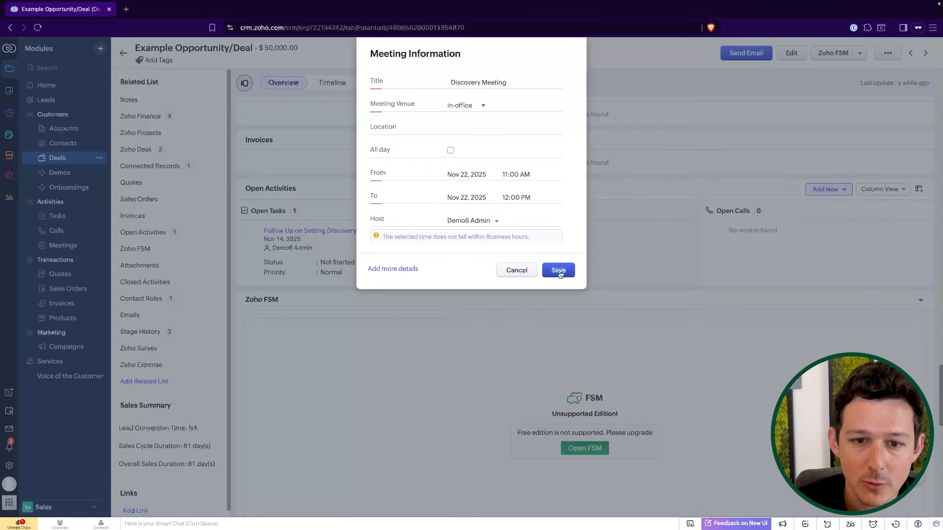
scroll(509, 197, down, 1)
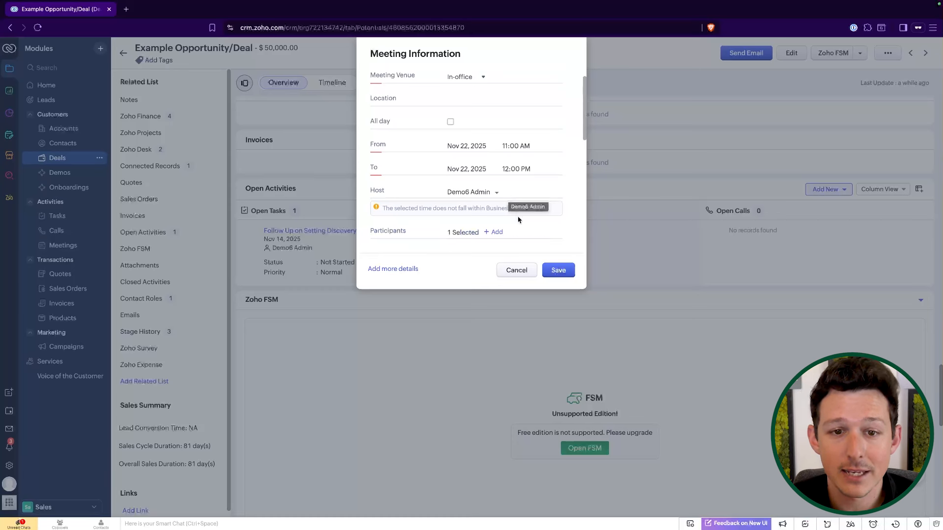
scroll(516, 206, down, 3)
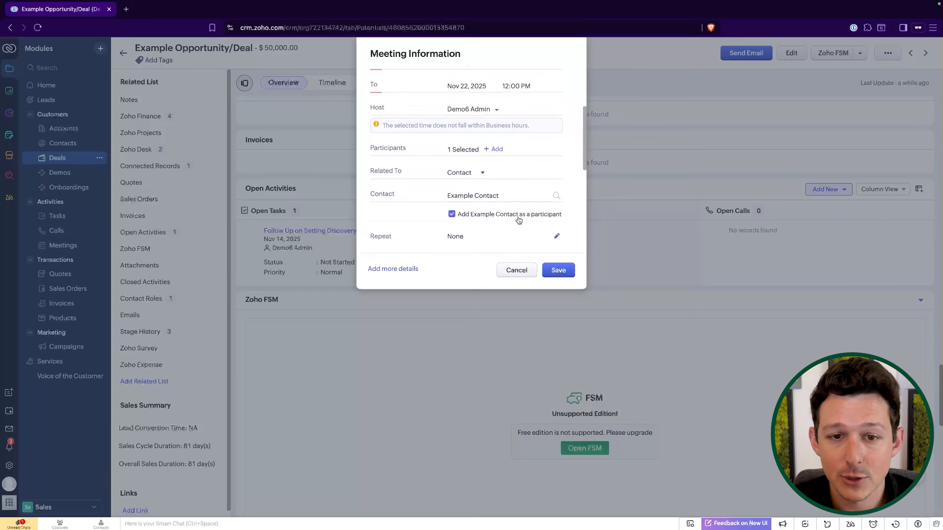
click(549, 269)
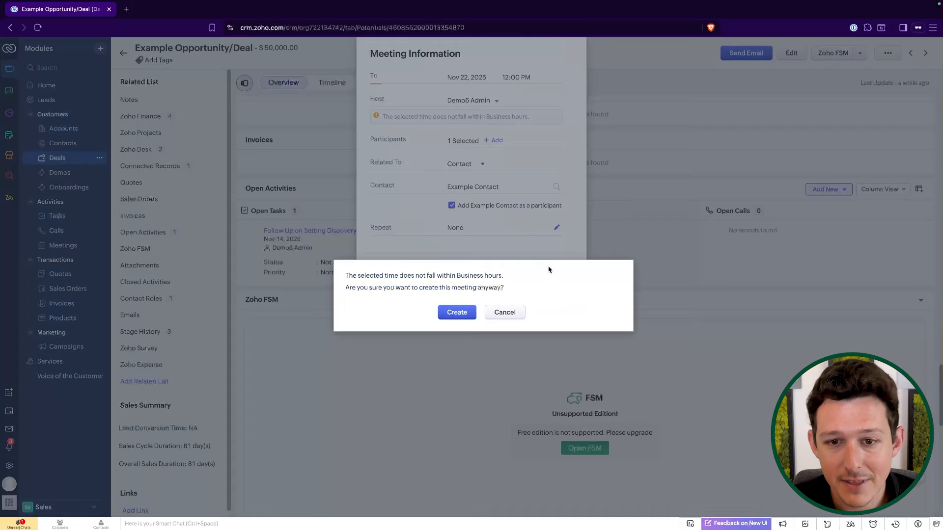
click(455, 317)
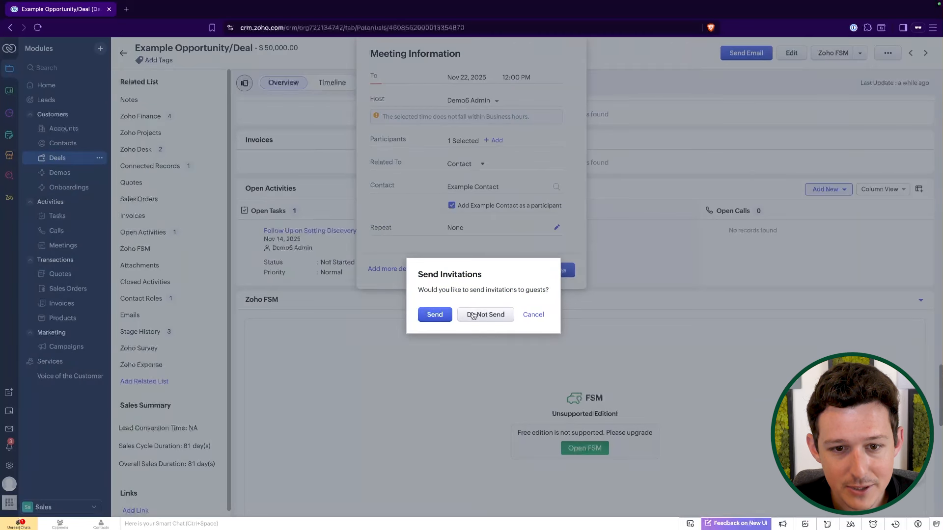
click(473, 315)
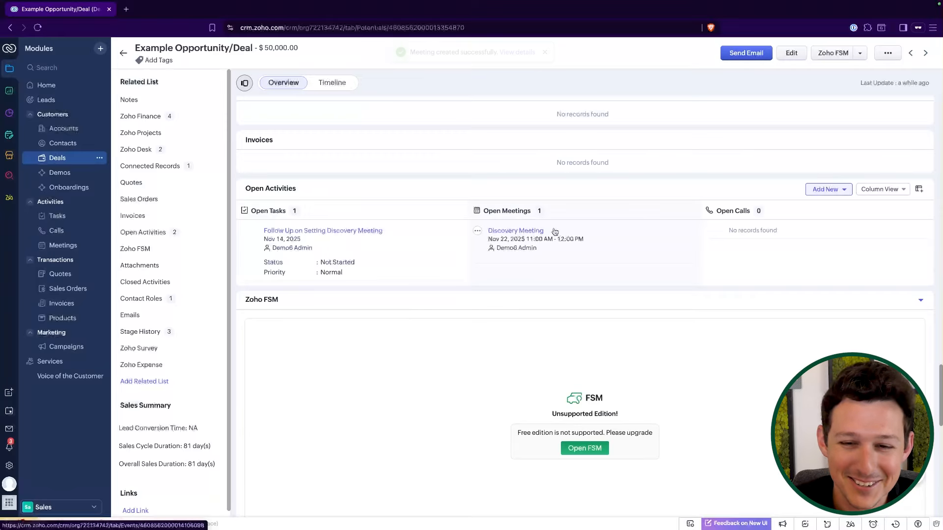
Open the Log a call form for the deal from its open activities.
click(817, 191)
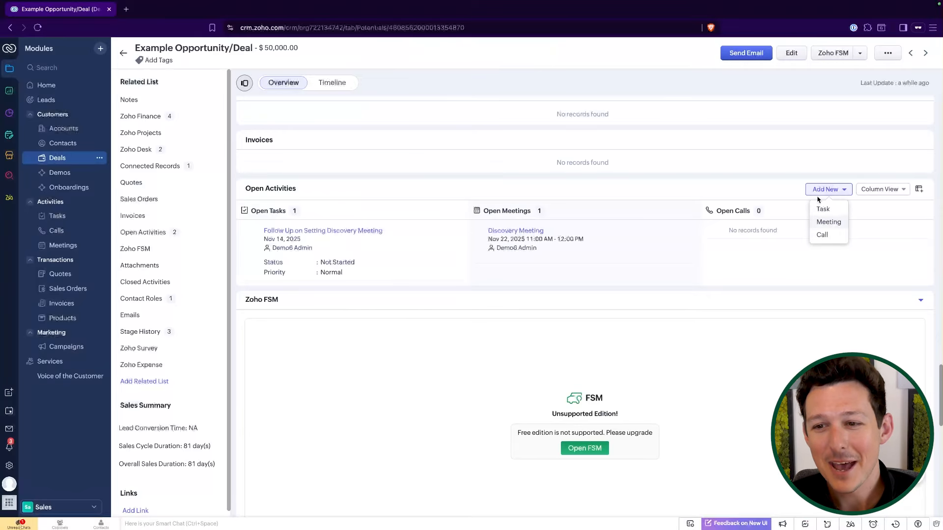
click(823, 236)
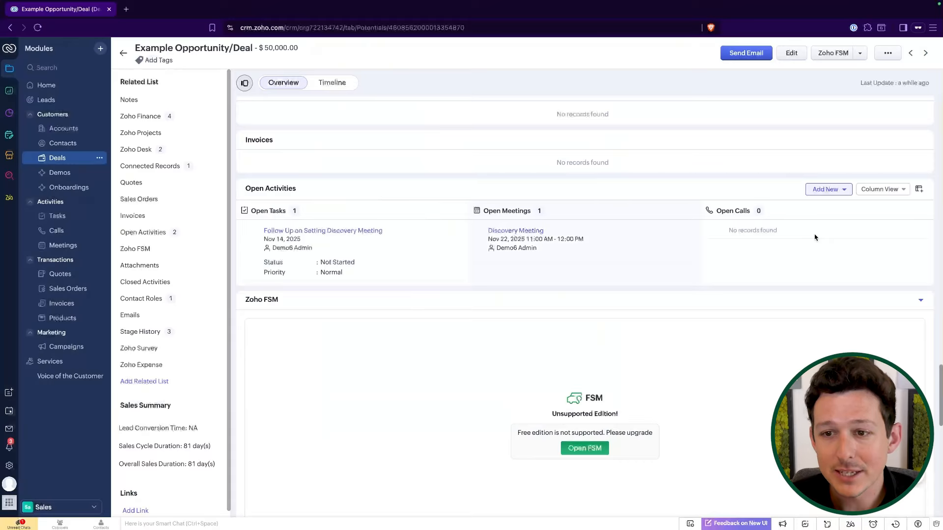
click(833, 193)
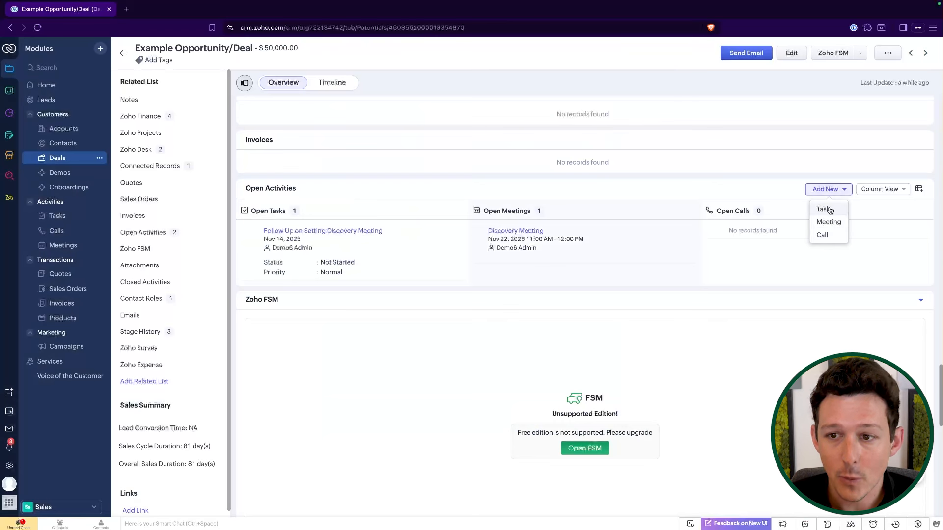
mouse_move(830, 240)
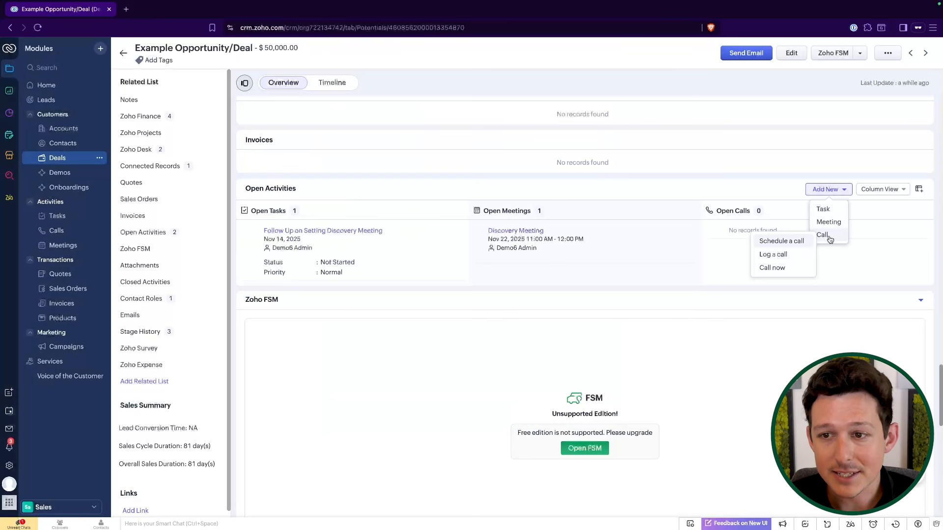
click(784, 255)
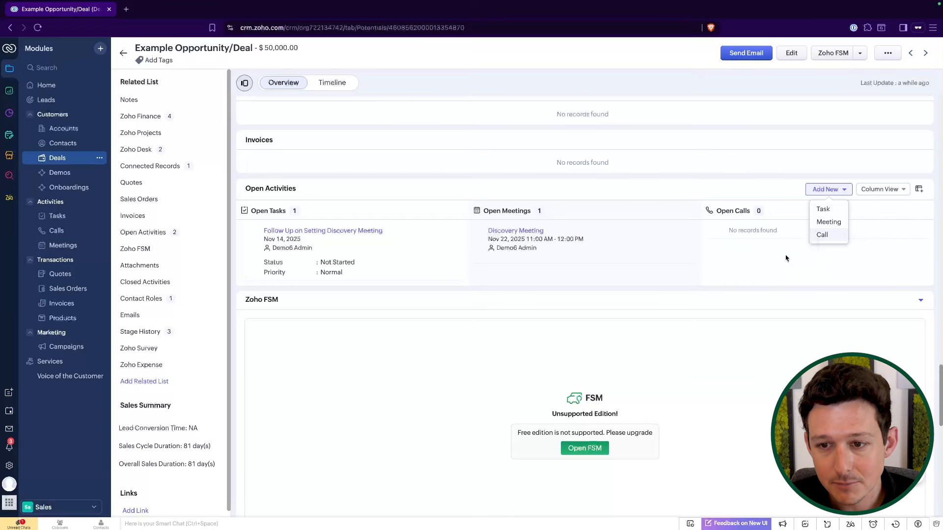
click(520, 146)
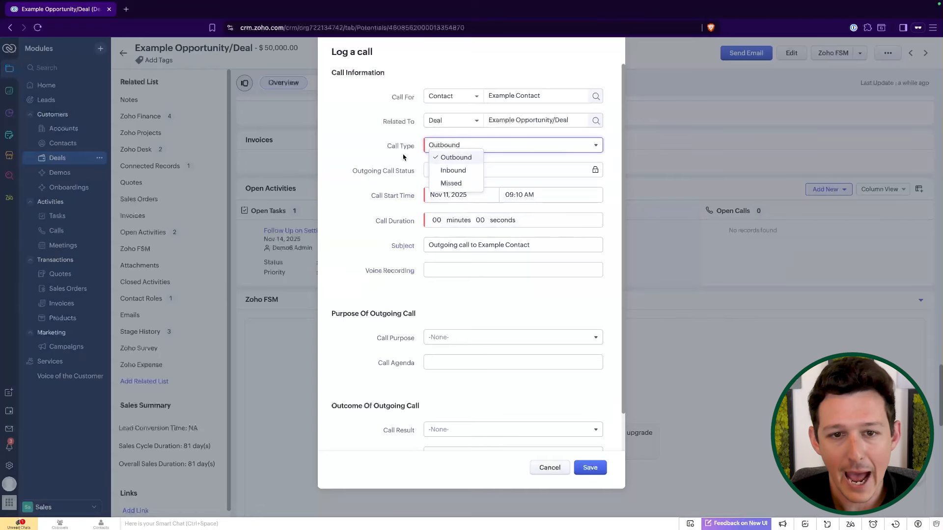
click(390, 158)
Set the call start date to Nov 7, 2025 and the call duration to 10 minutes.
click(473, 196)
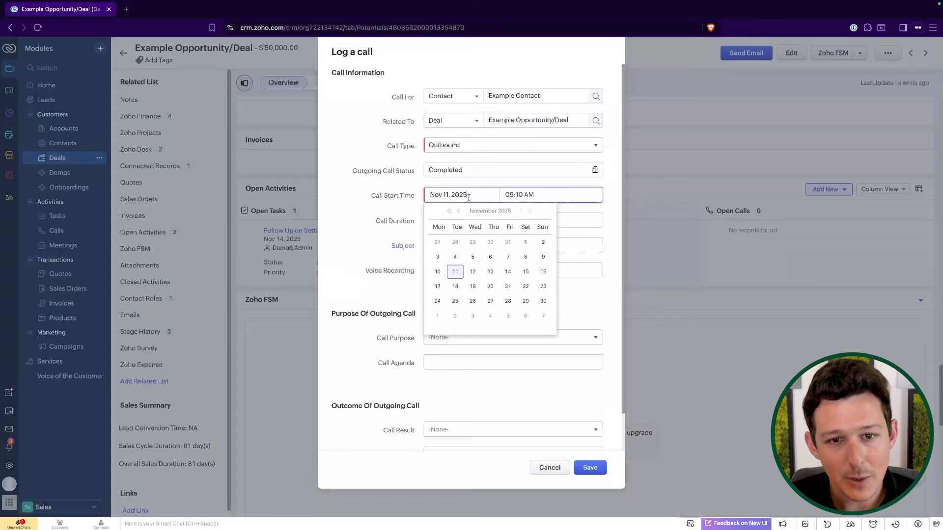
click(508, 257)
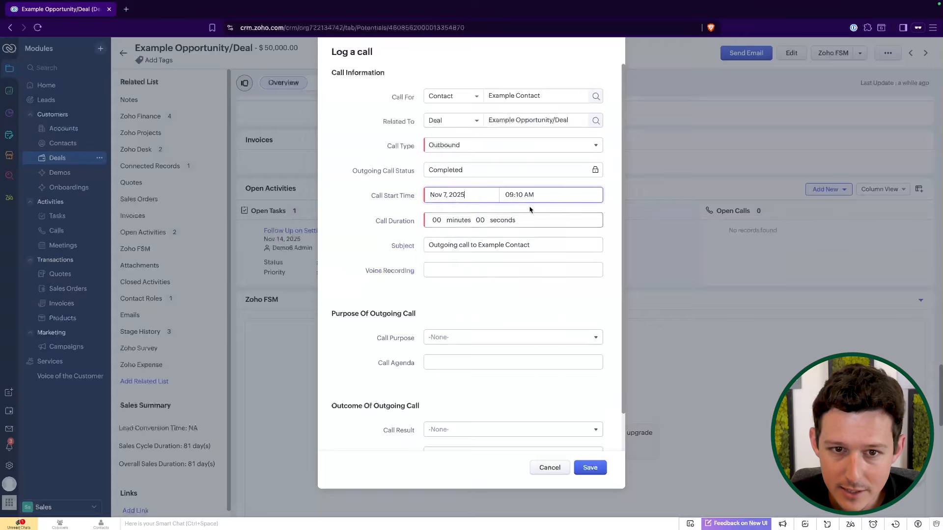
click(436, 221)
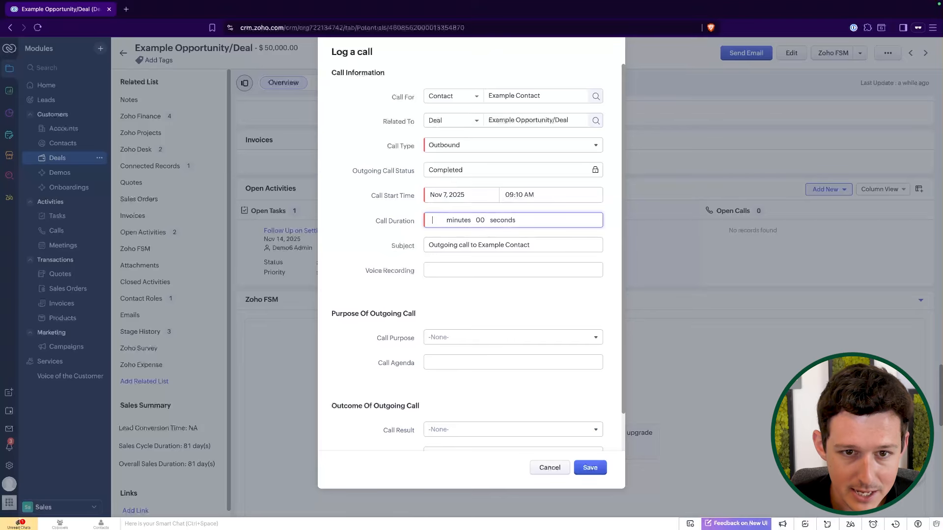
click(375, 225)
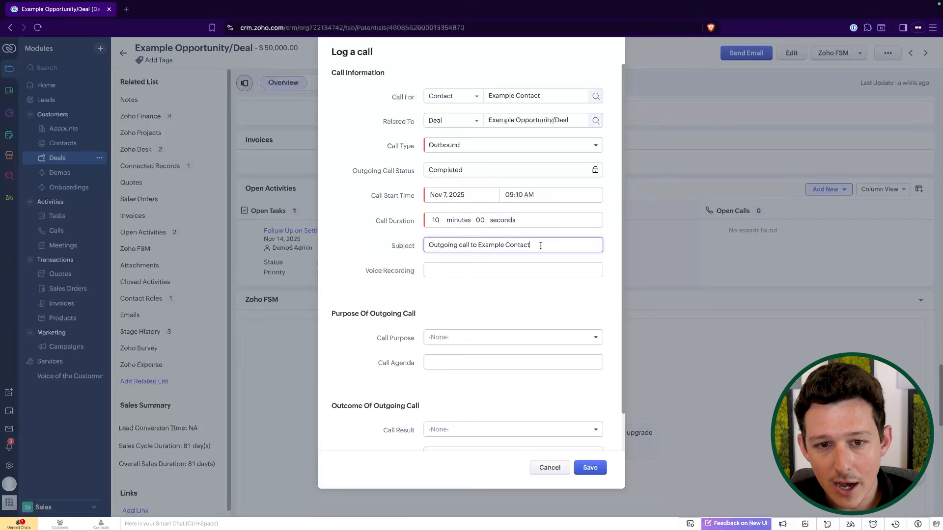
Set the call purpose to Prospecting, leaving the subject as it is.
triple_click(522, 246)
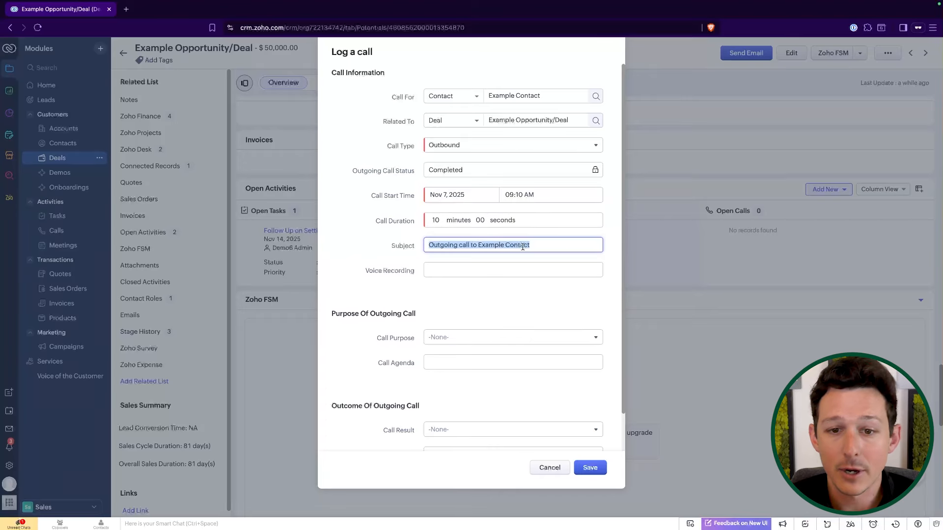
click(522, 247)
drag(495, 247, 561, 247)
click(400, 294)
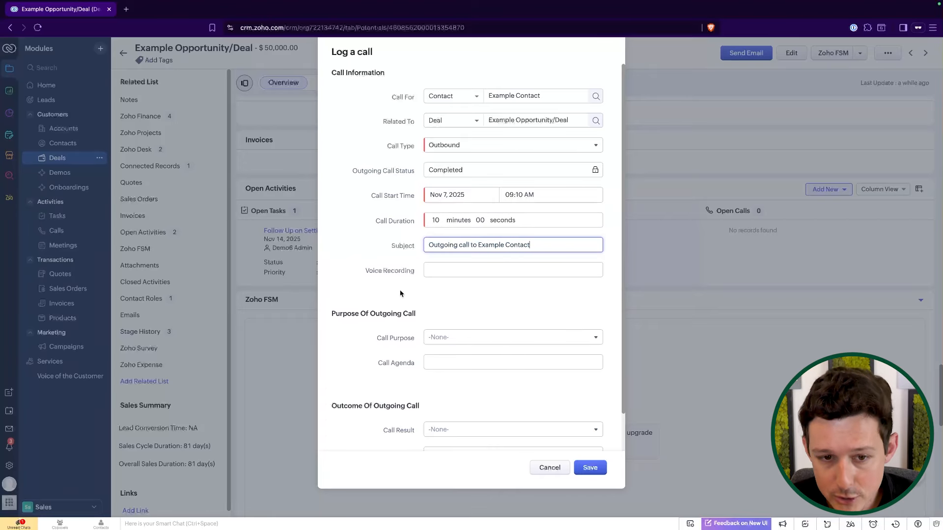
click(439, 336)
click(458, 362)
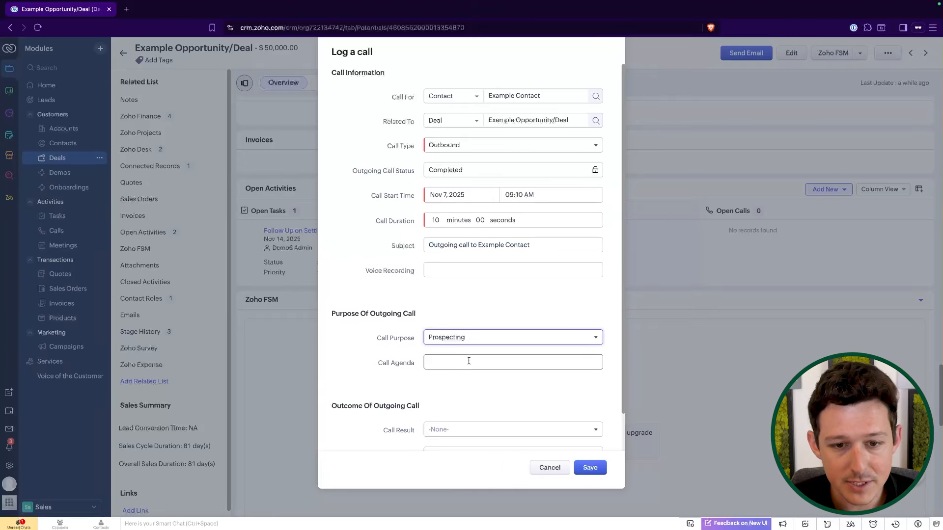
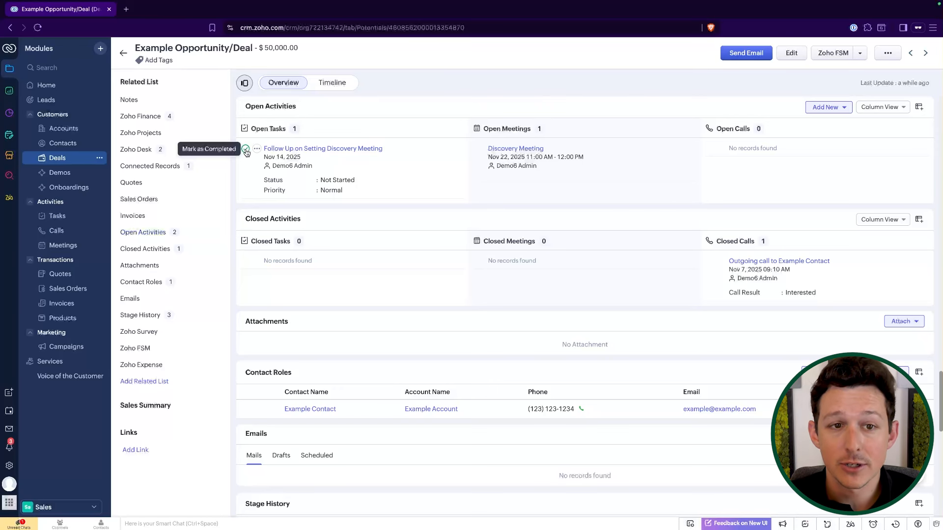
Open the deal's follow-up task from its open activities, then return to the deal's open activities.
click(311, 149)
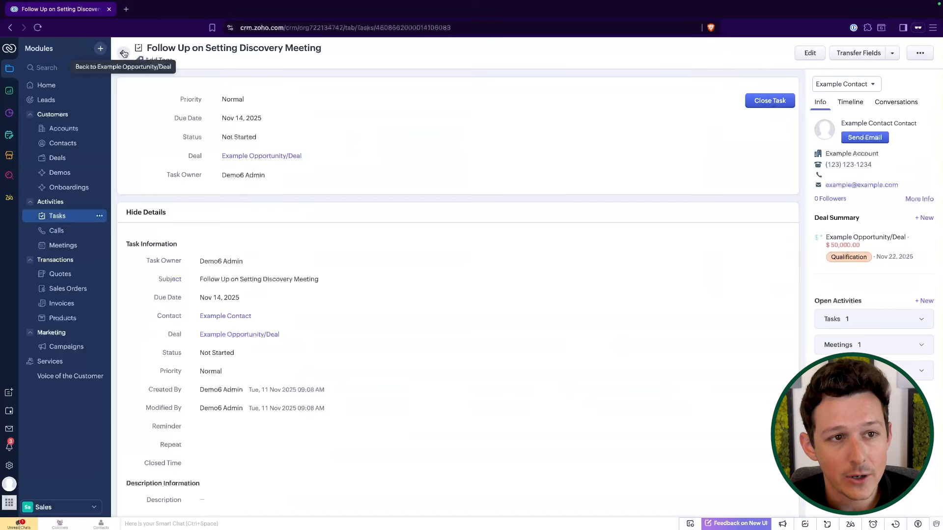
click(293, 156)
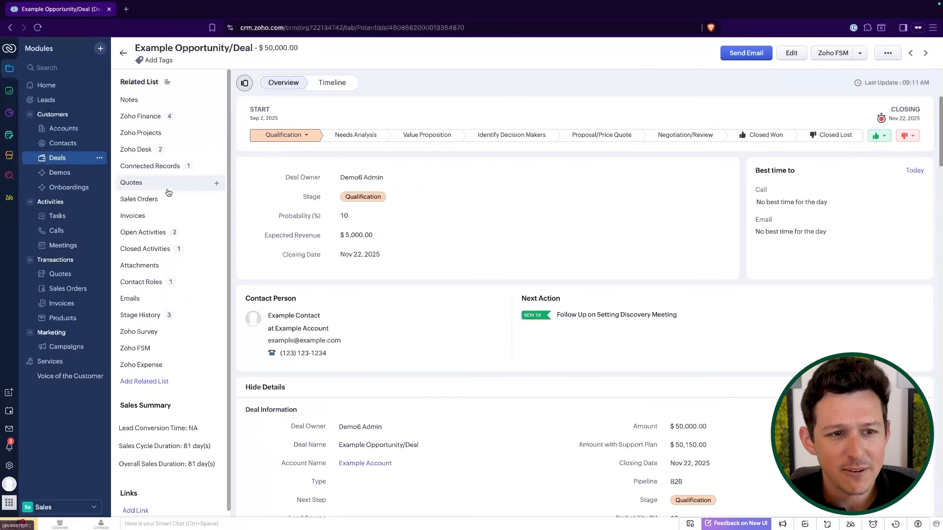
click(143, 232)
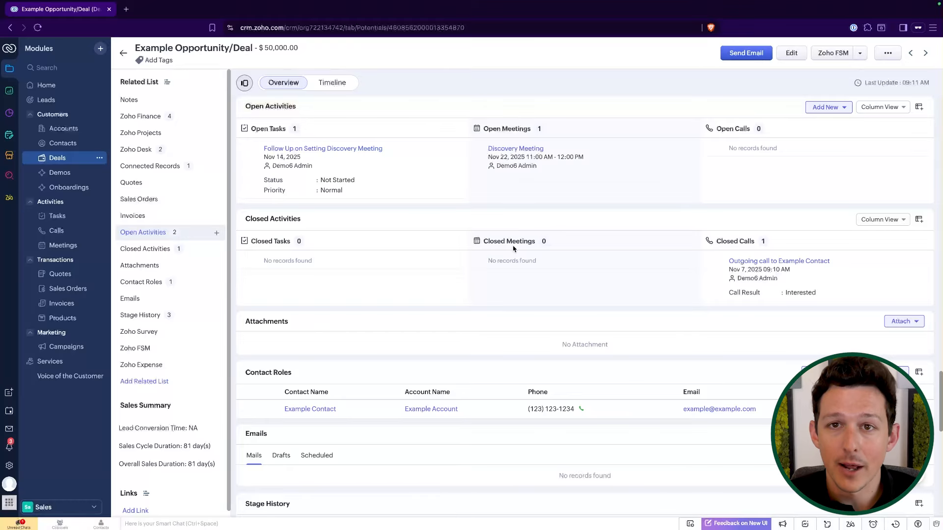
Return to the deals list and examine the next-activity indicators beside the deals.
click(123, 53)
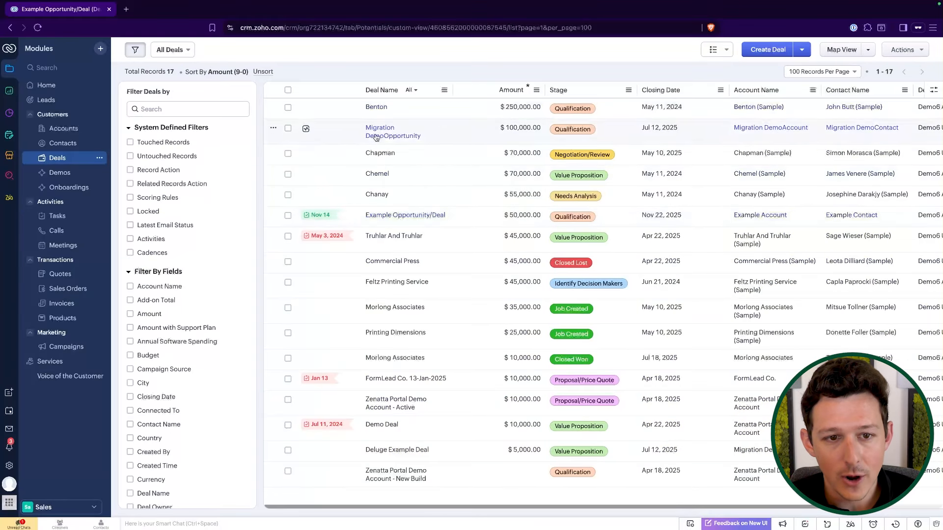
mouse_move(319, 218)
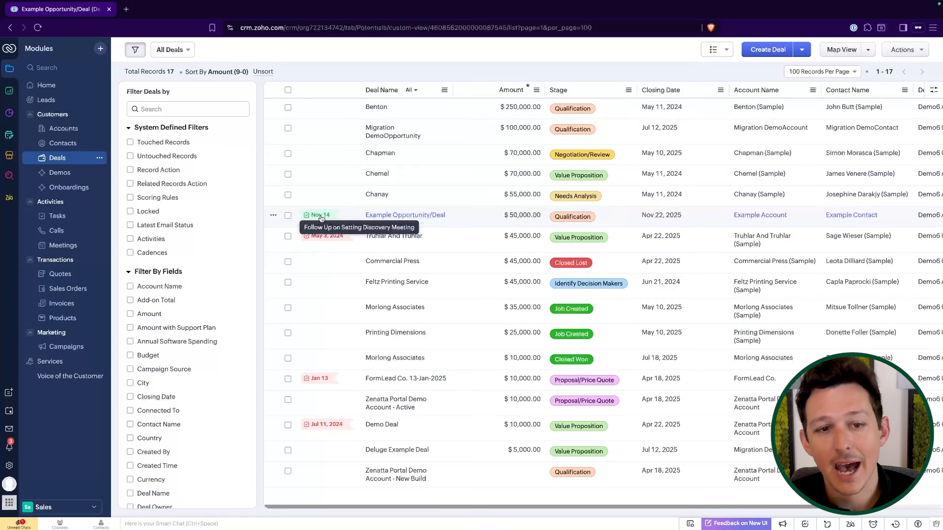
mouse_move(327, 238)
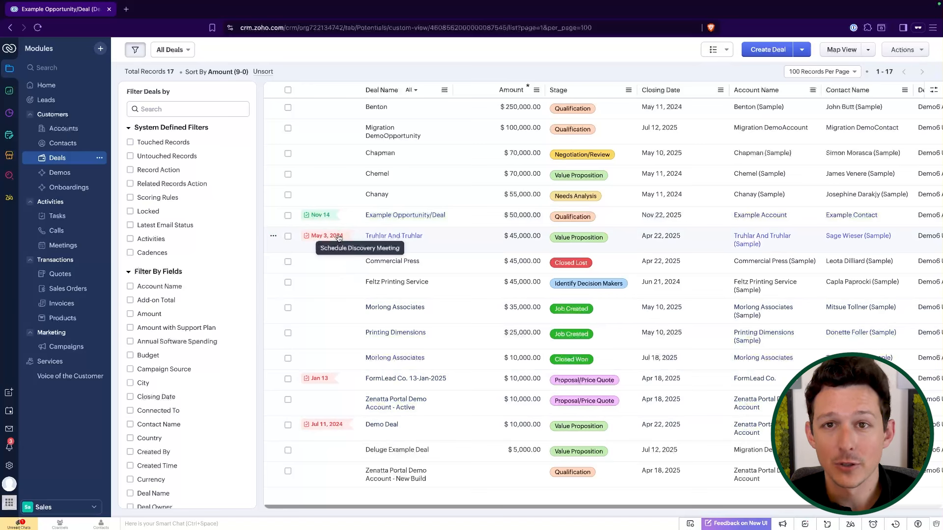
Open the Truhlar And Truhlar deal's Schedule Discovery Meeting task and set its due date to today.
click(375, 236)
click(168, 232)
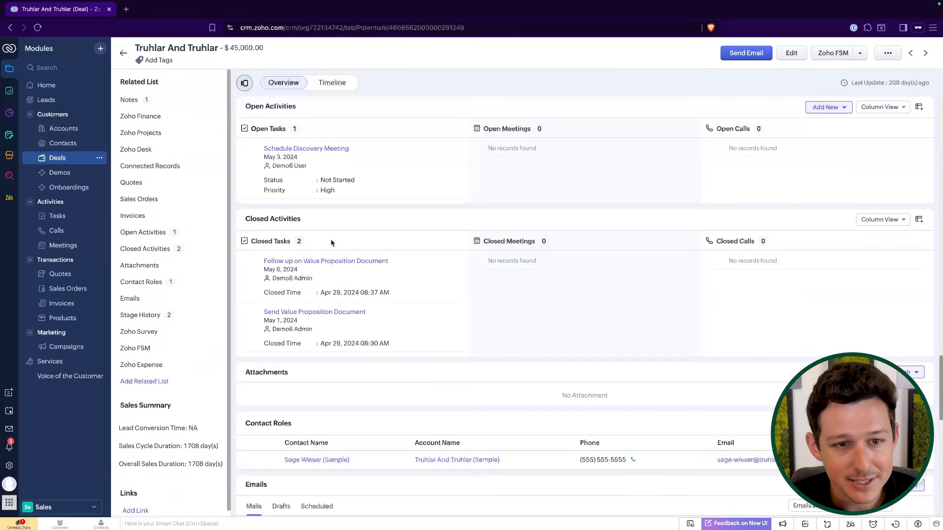
click(329, 148)
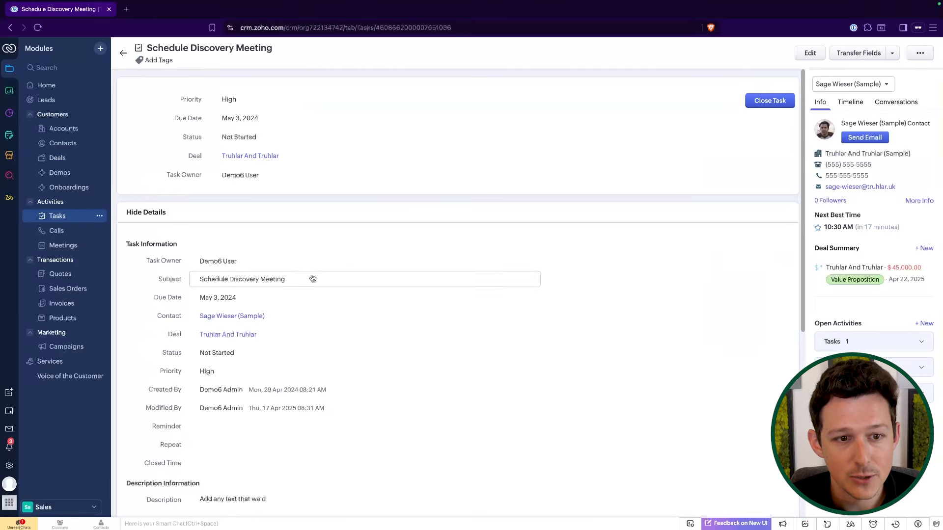
click(285, 297)
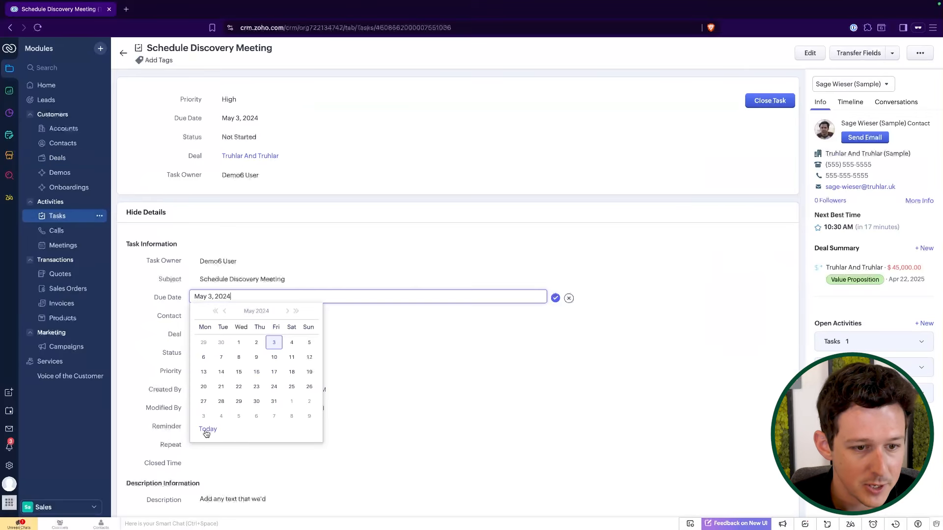
click(206, 433)
click(555, 299)
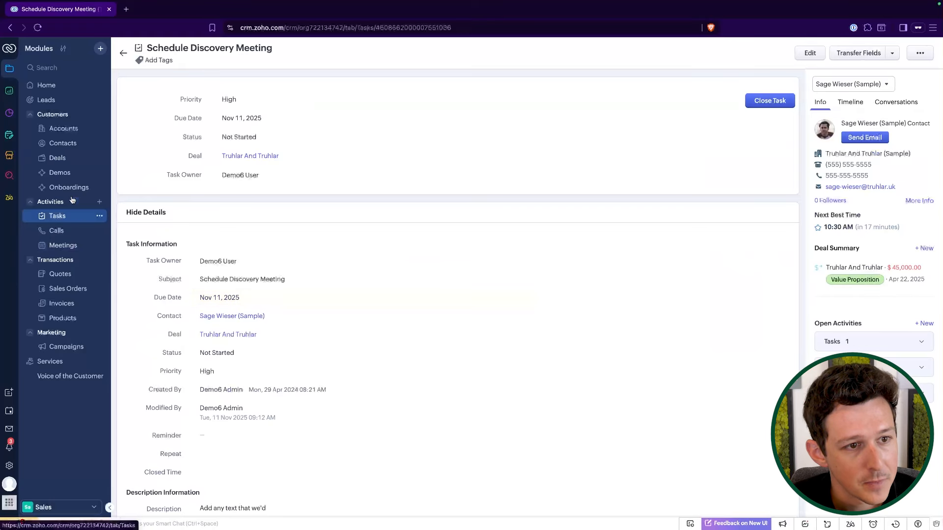
Return to the deals list and check the next-activity indicators for the deals.
click(57, 157)
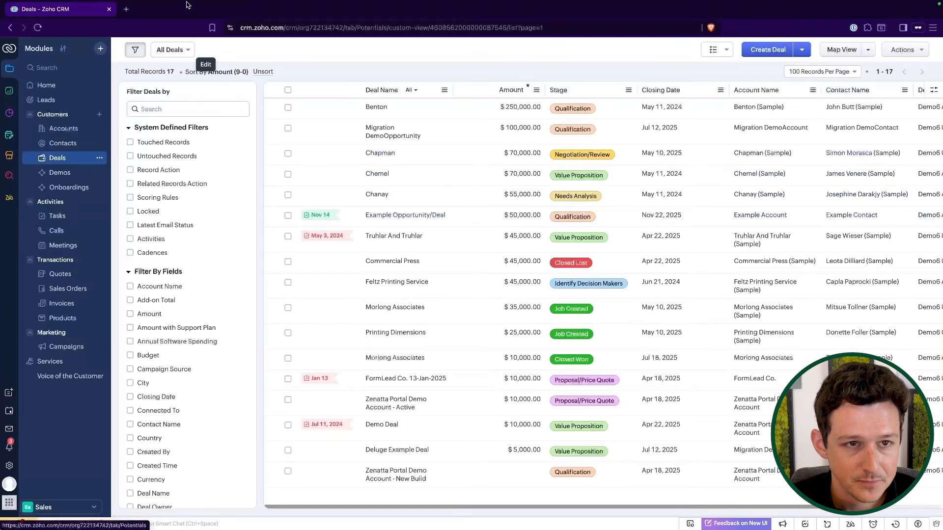
click(221, 48)
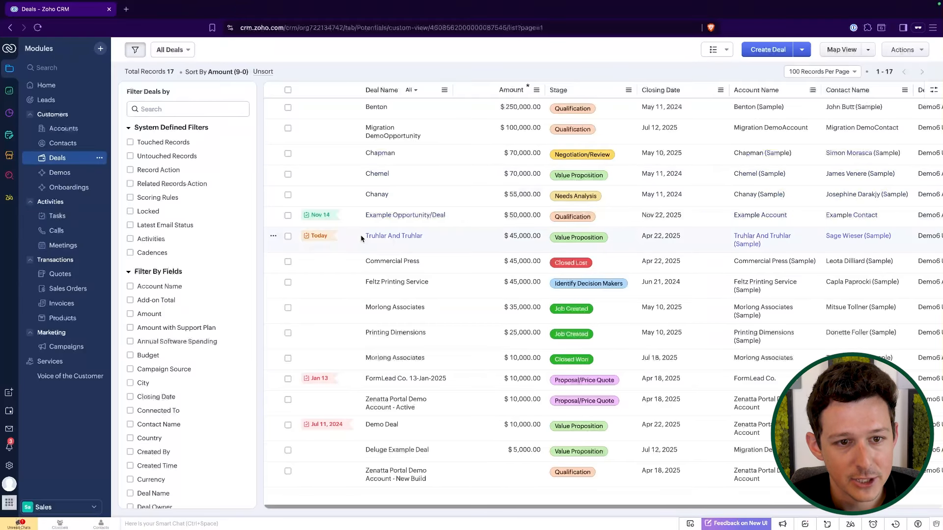
mouse_move(320, 241)
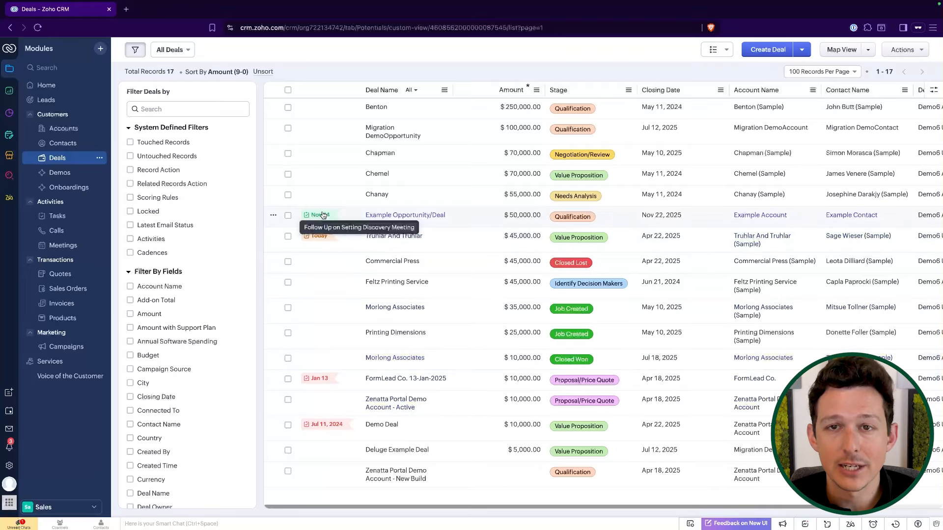
Open the Tasks module, switch to the Open Tasks view, and review the not-started tasks.
click(57, 220)
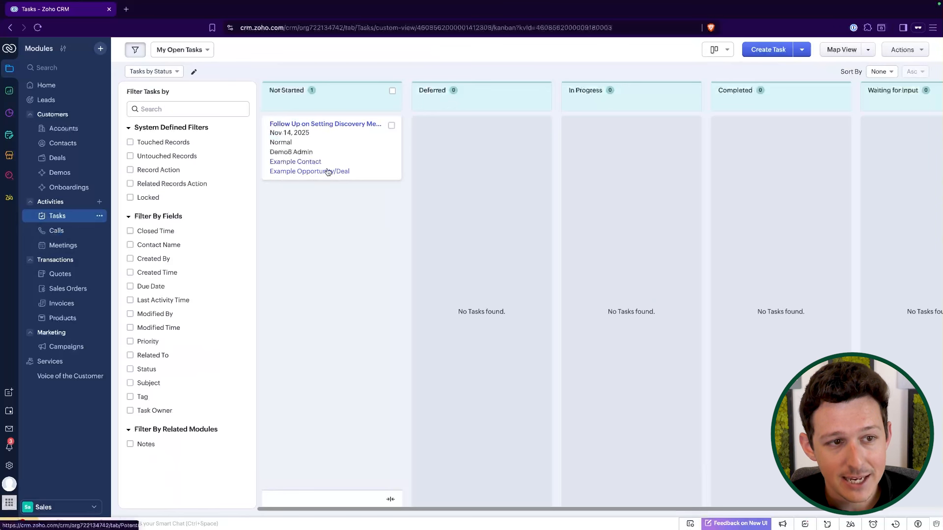
click(203, 49)
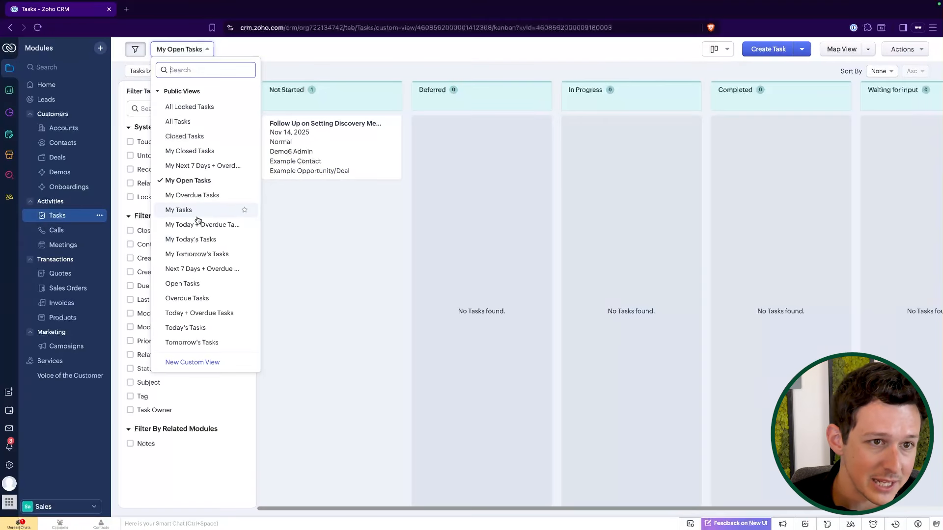
click(195, 285)
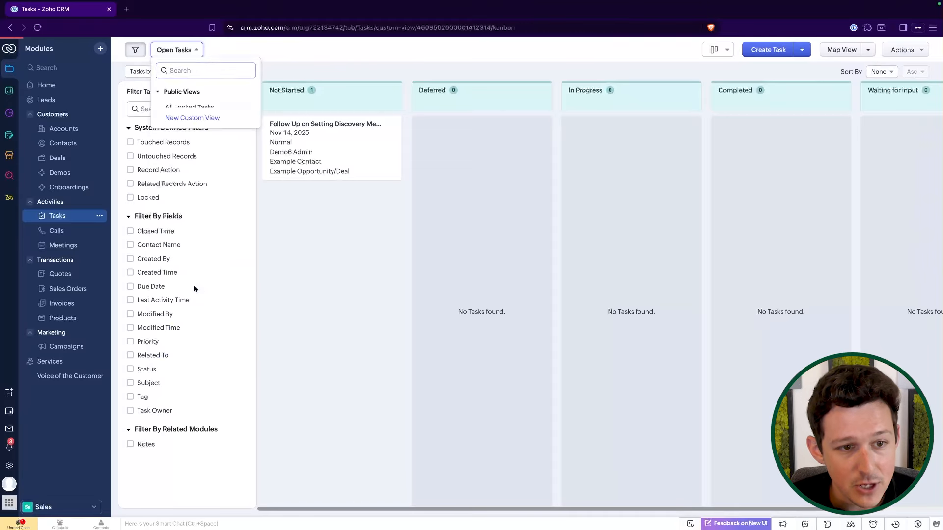
scroll(343, 221, down, 1)
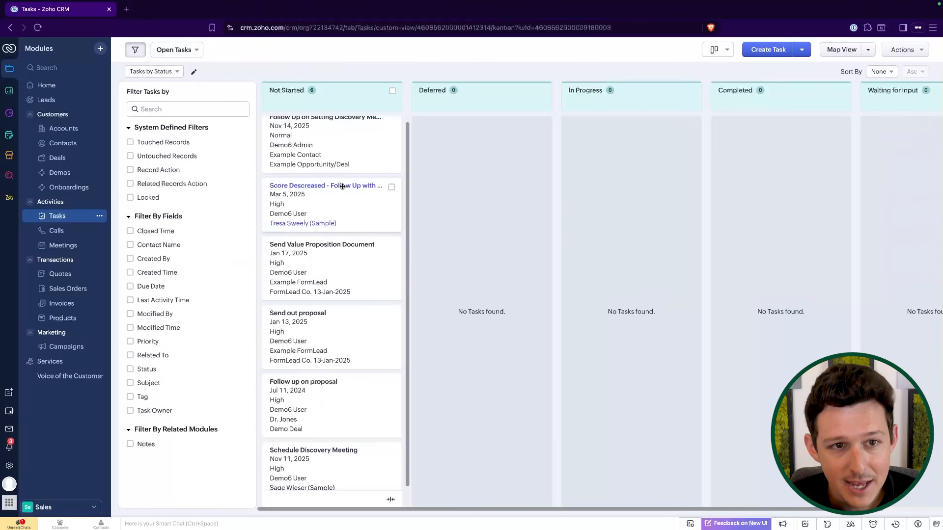
scroll(305, 165, up, 1)
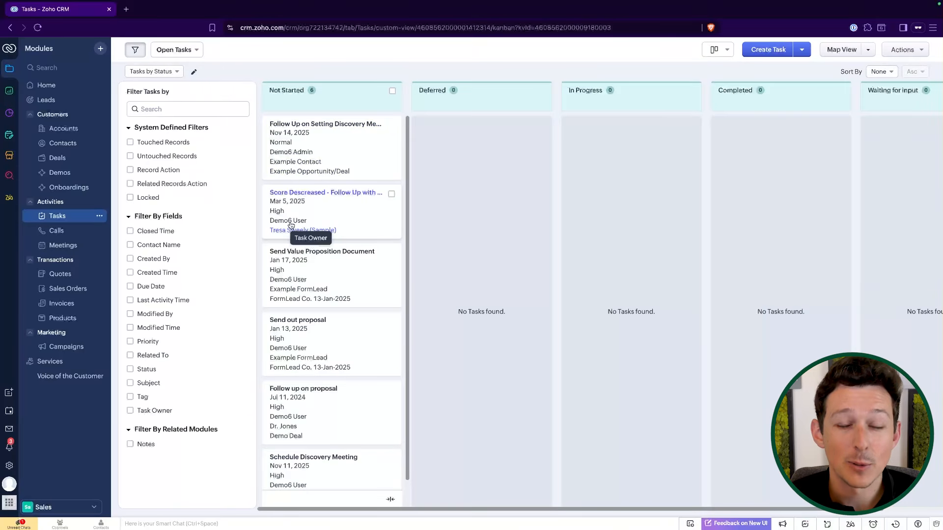
scroll(344, 235, down, 1)
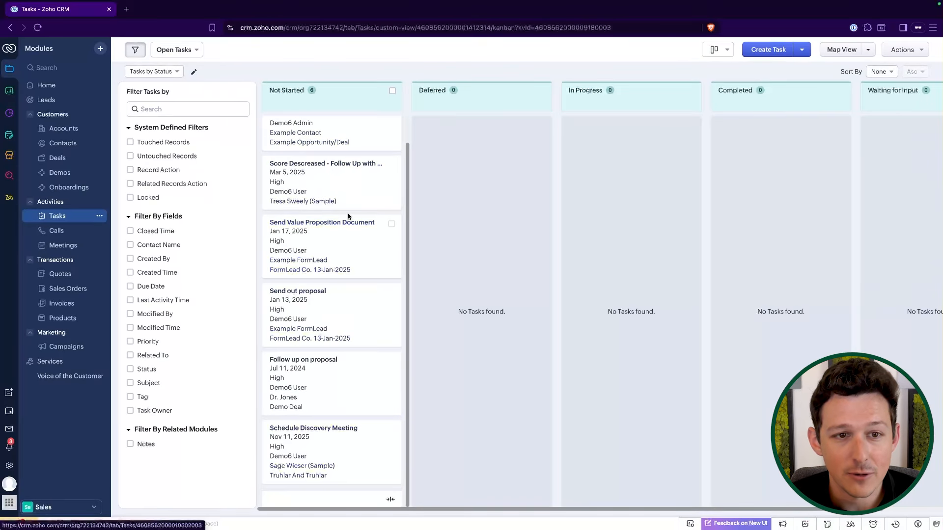
scroll(344, 219, up, 1)
Open the Calls module and browse its views, switching to Completed Calls and back to All Calls.
click(79, 231)
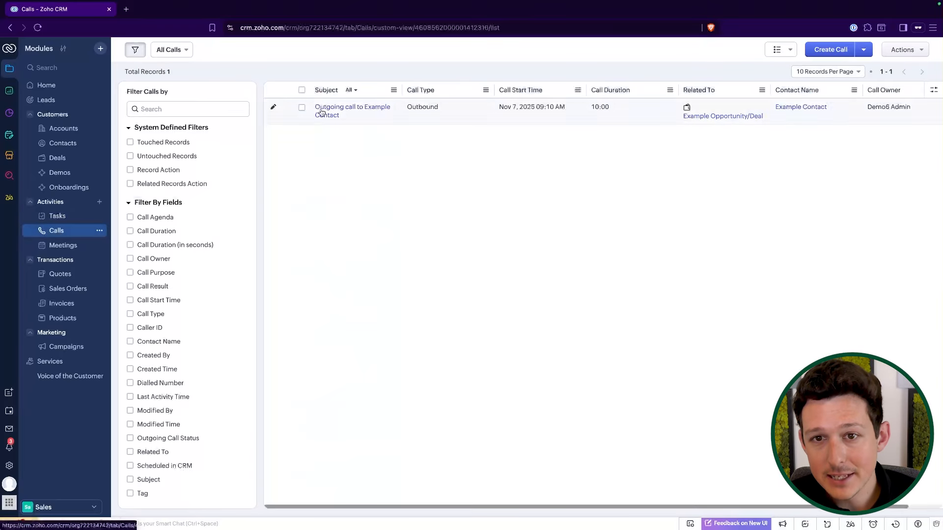
scroll(422, 116, right, 2)
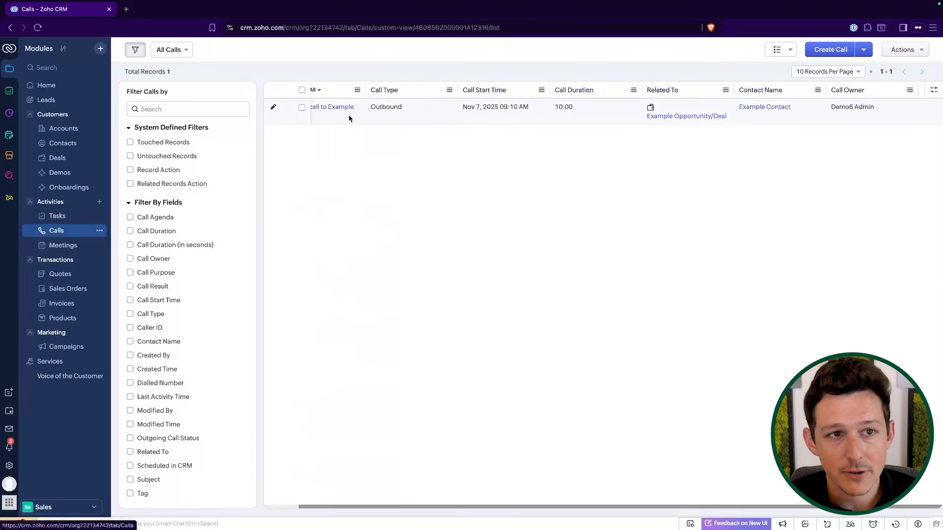
click(186, 54)
click(183, 153)
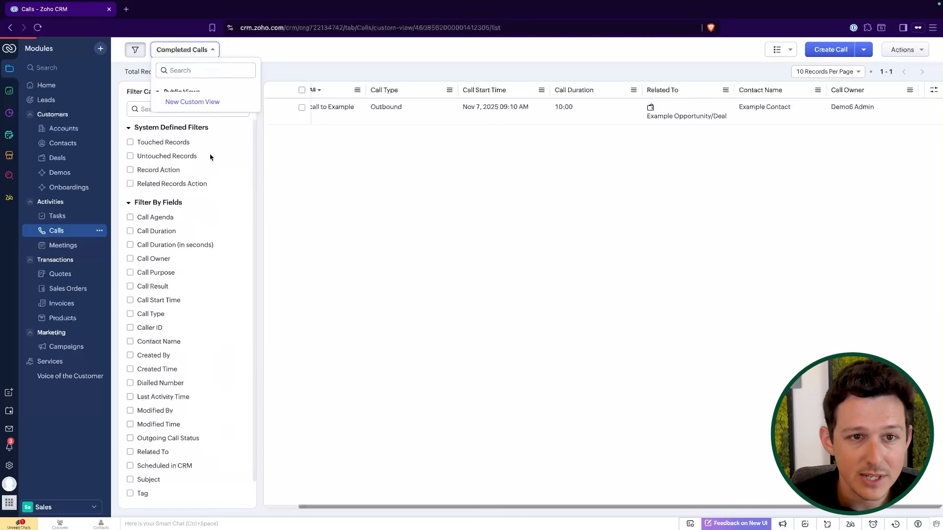
click(194, 55)
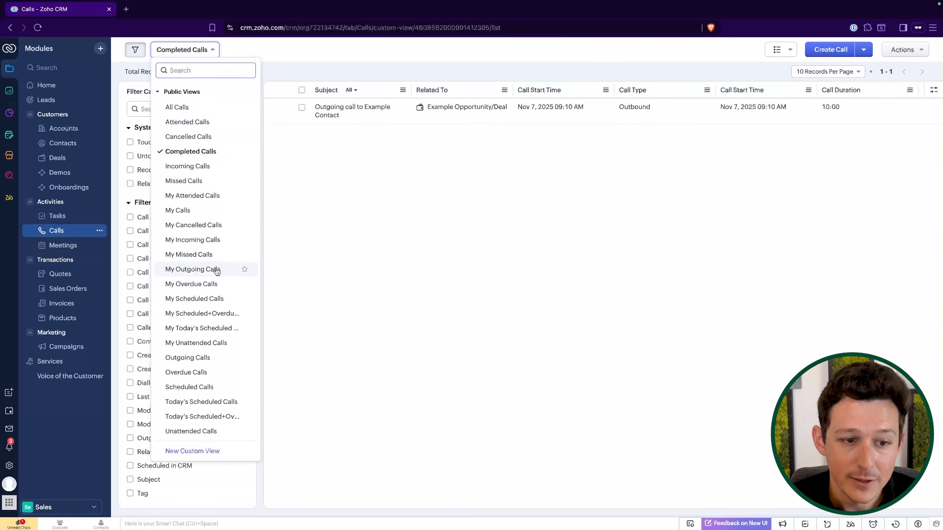
click(205, 107)
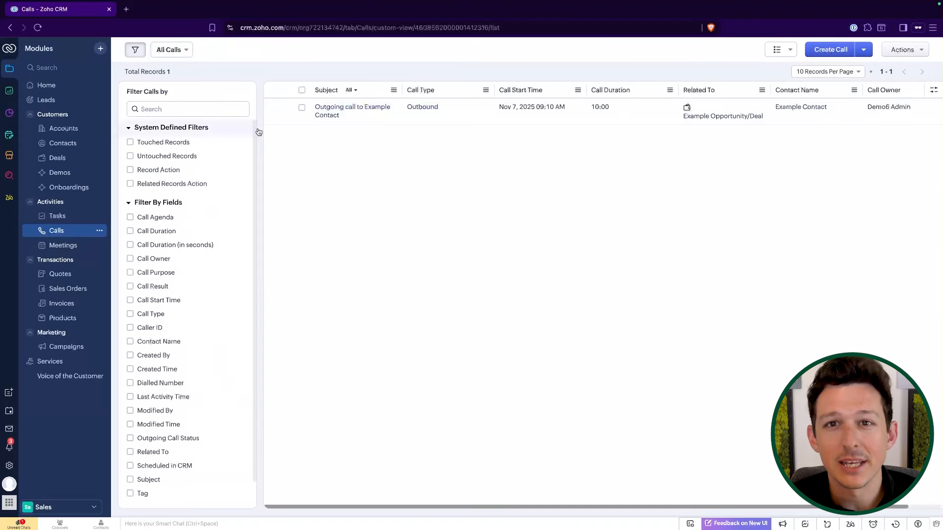
View the Meetings module list, then open the calendar in Month view.
click(64, 246)
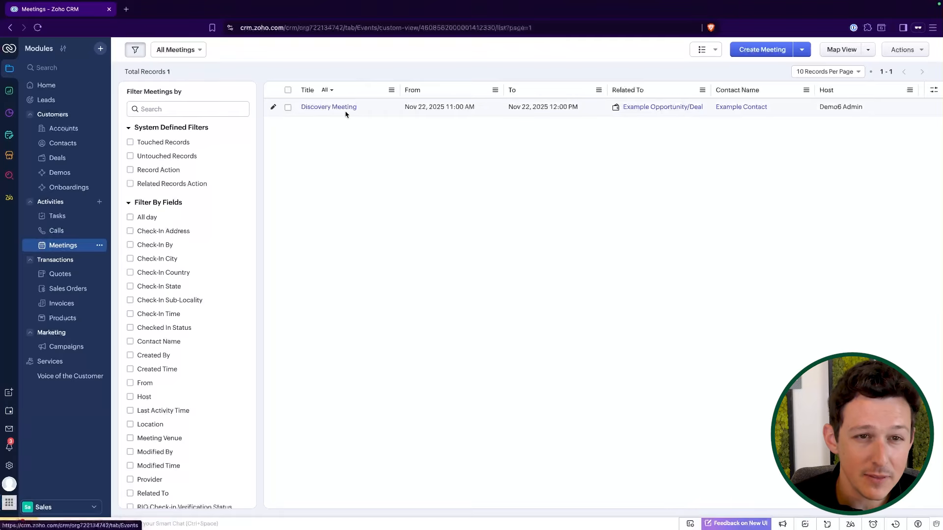
click(10, 412)
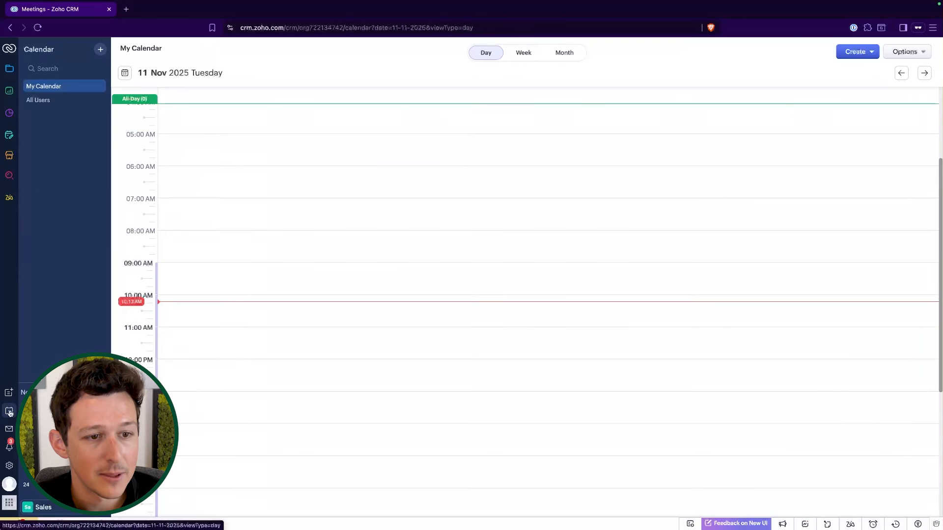
click(523, 52)
click(559, 54)
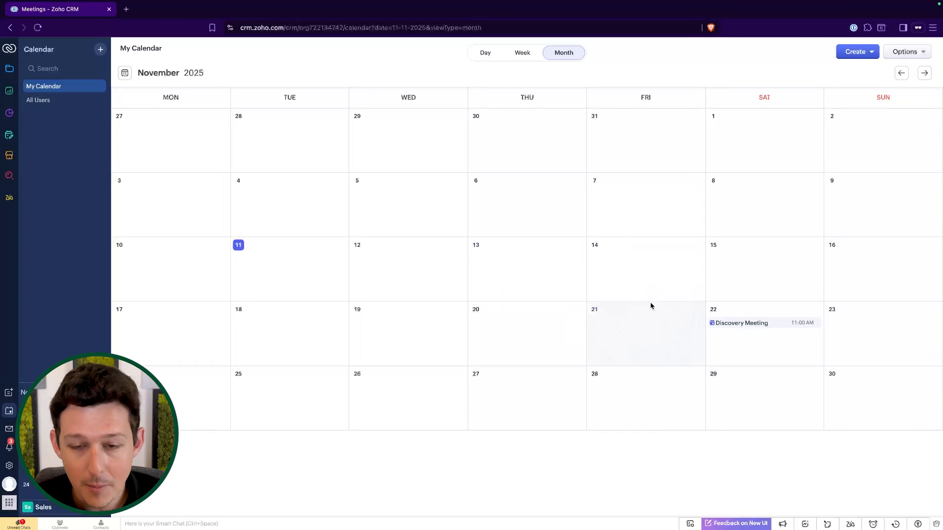
Open the Discovery Meeting on Nov 22 in the calendar, review its reschedule options, and close it.
mouse_move(750, 326)
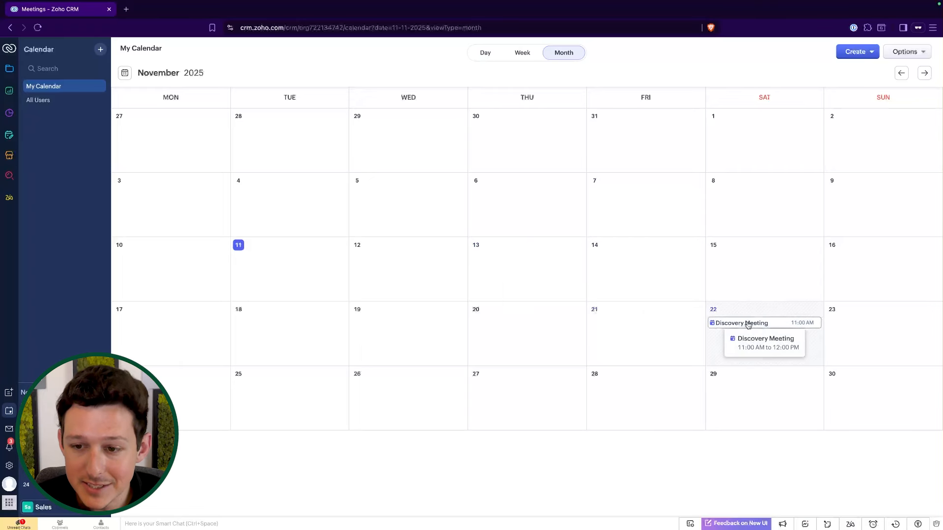
click(748, 324)
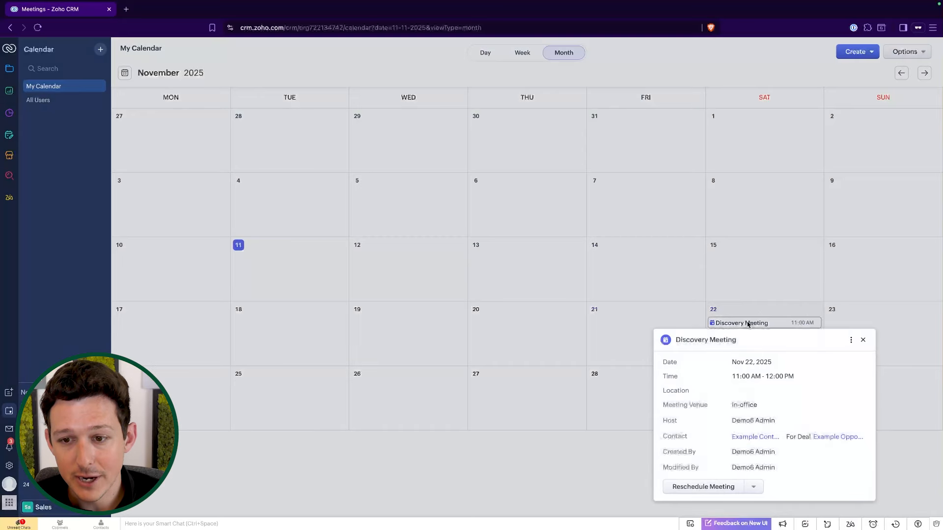
click(754, 487)
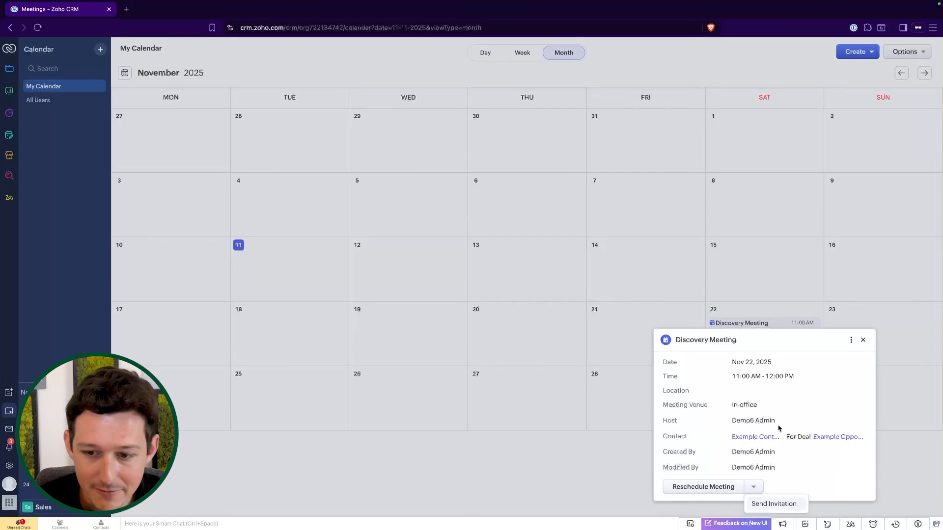
click(800, 387)
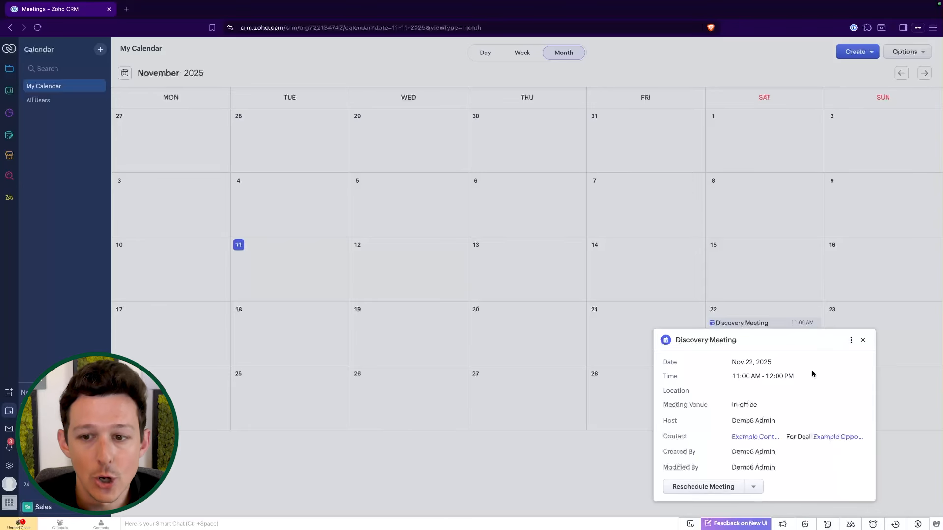
click(863, 340)
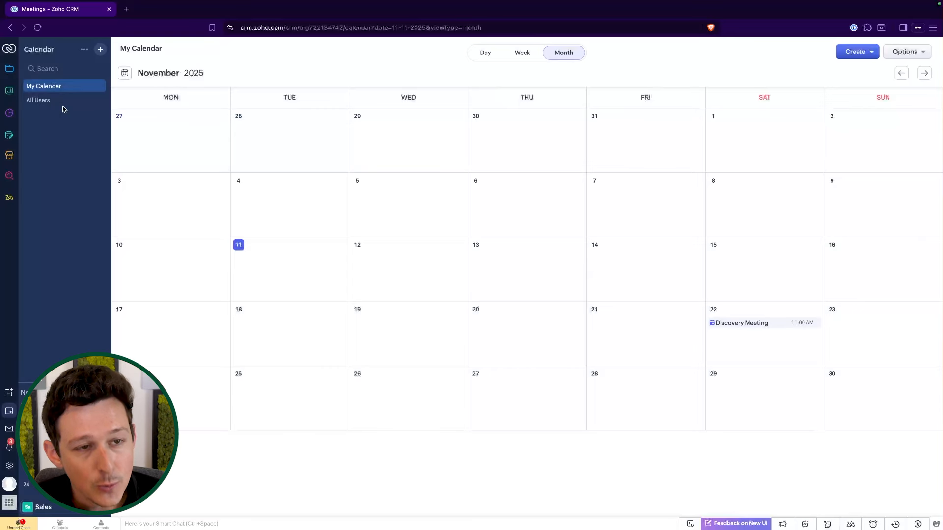
Switch the calendar to All Users in Week view and move to the following week.
click(57, 104)
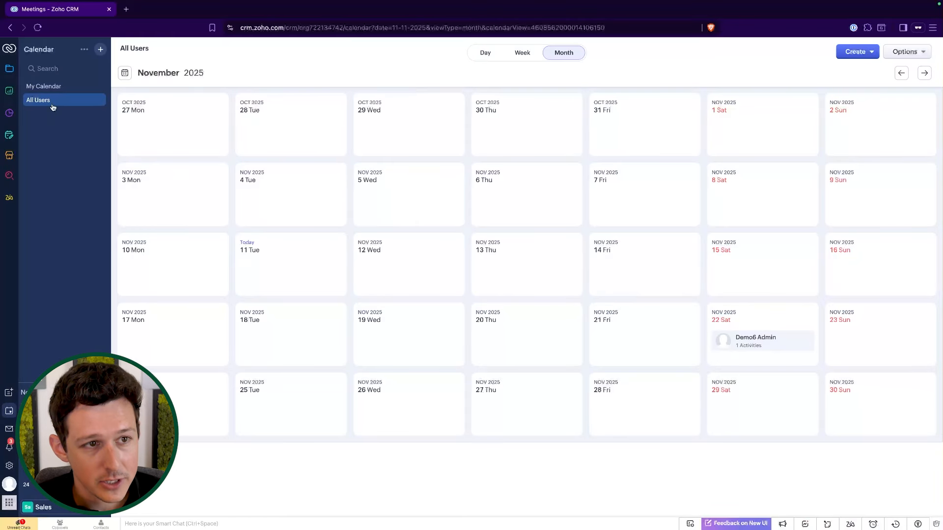
click(522, 53)
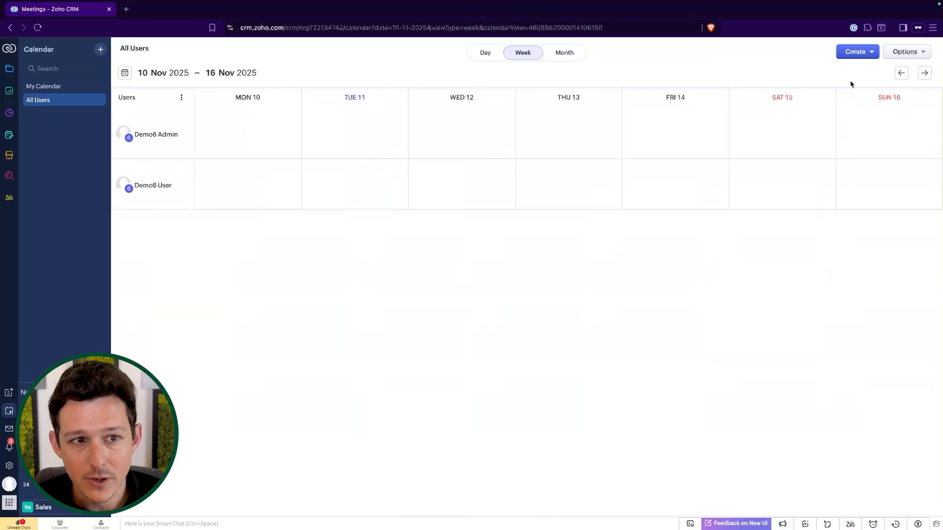
click(923, 74)
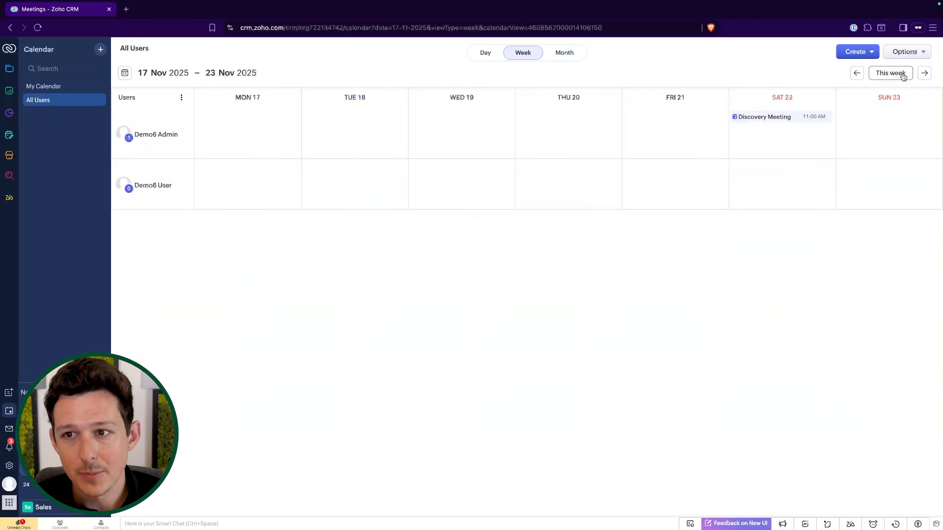
Go back to the week of 10–16 Nov 2025 in the calendar, check Month view, and return to Week view.
click(856, 73)
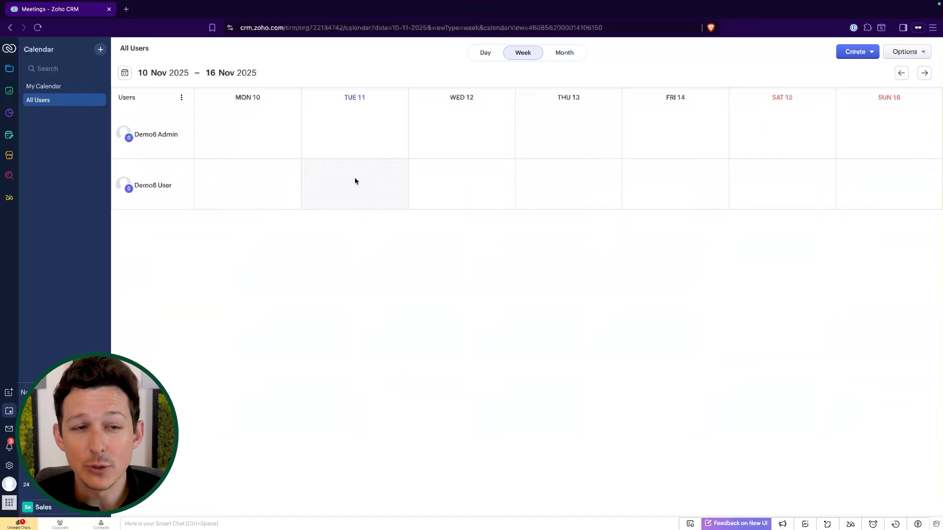
click(563, 53)
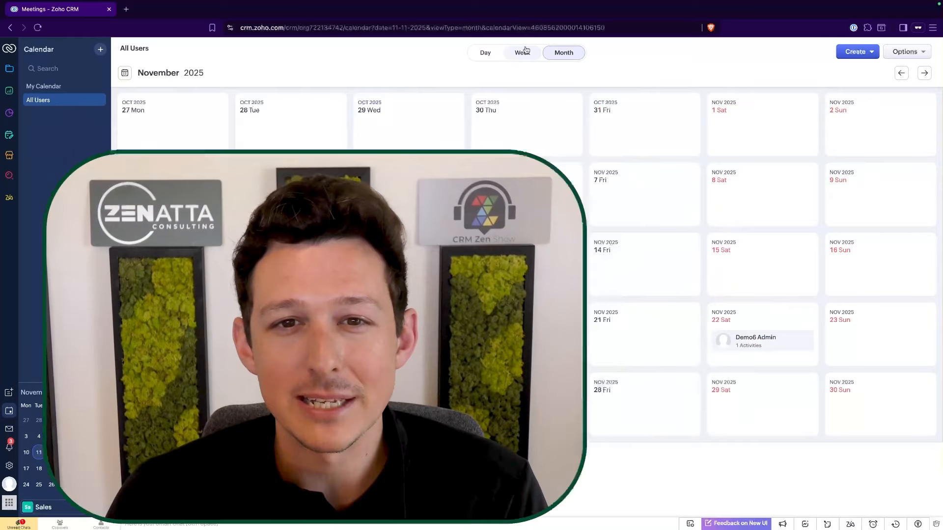
click(523, 52)
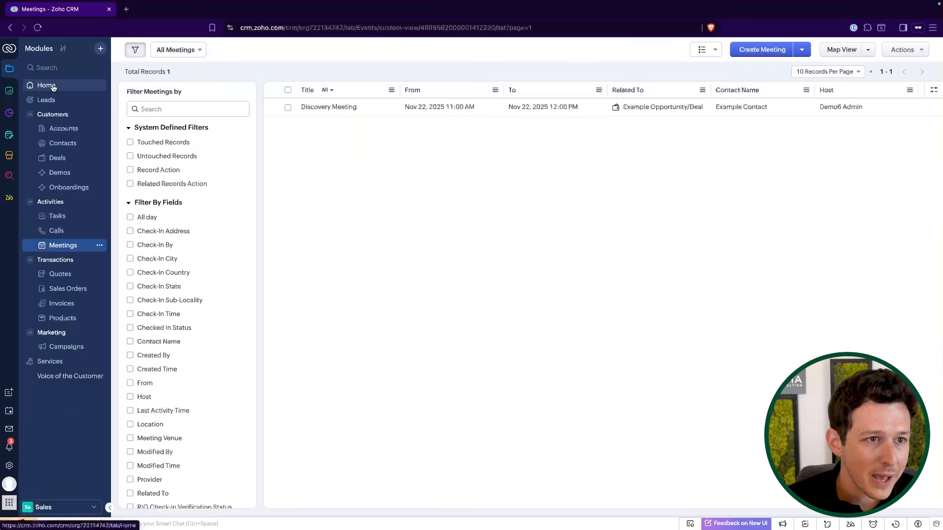
Go to the Home page and set the activities widget to My open activities for this week.
click(45, 84)
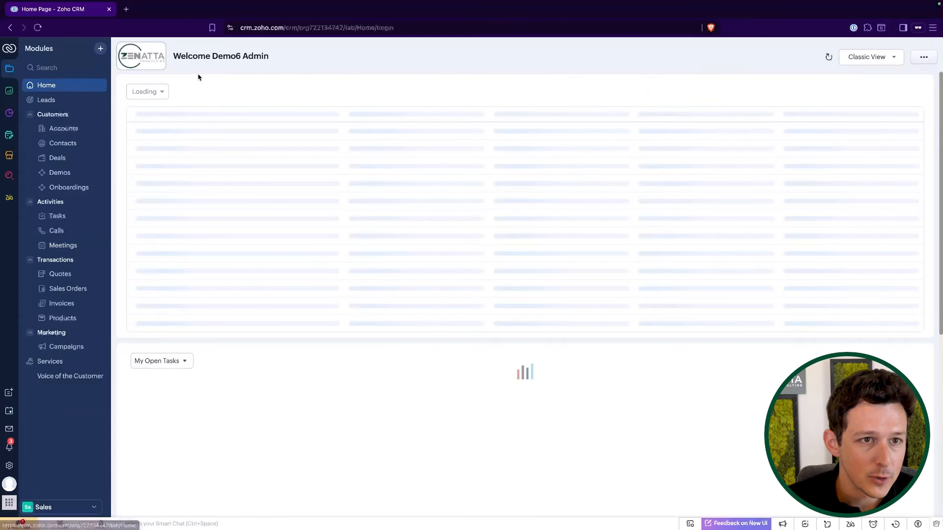
click(219, 92)
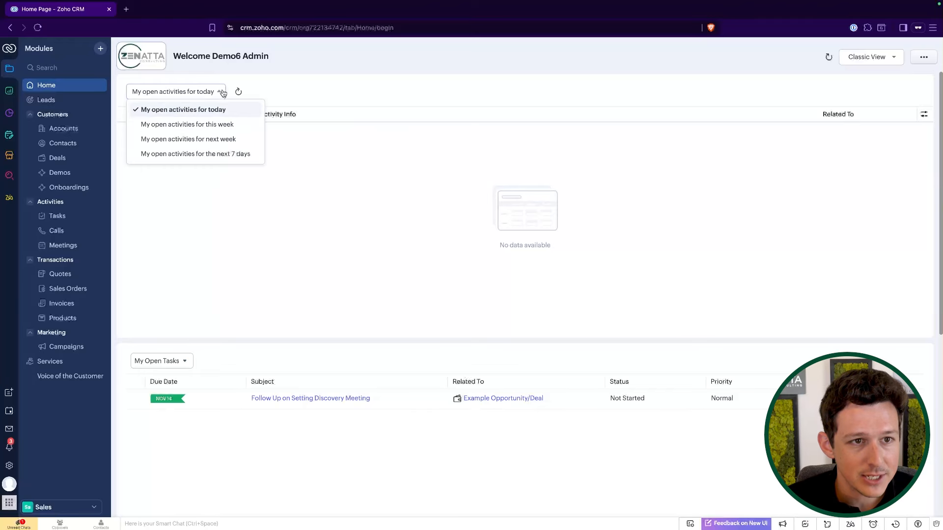
drag(219, 140, 239, 87)
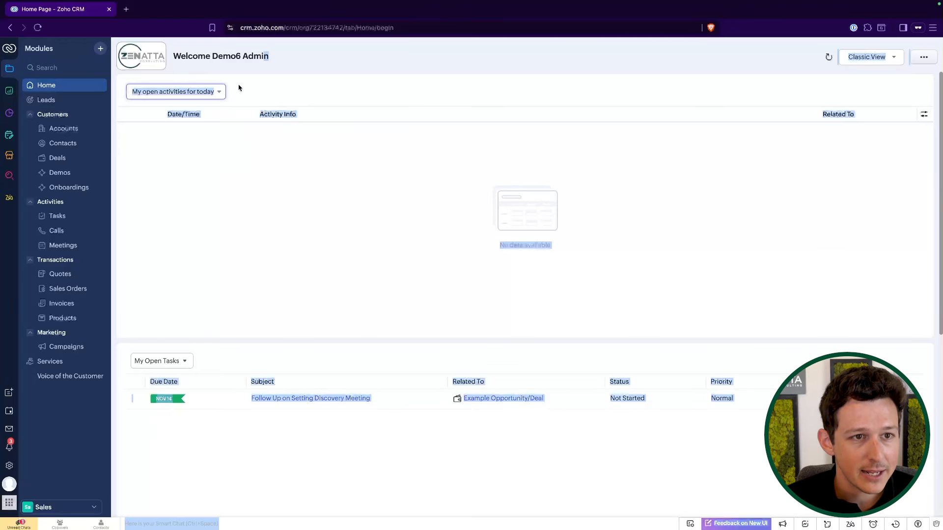
click(238, 92)
click(220, 92)
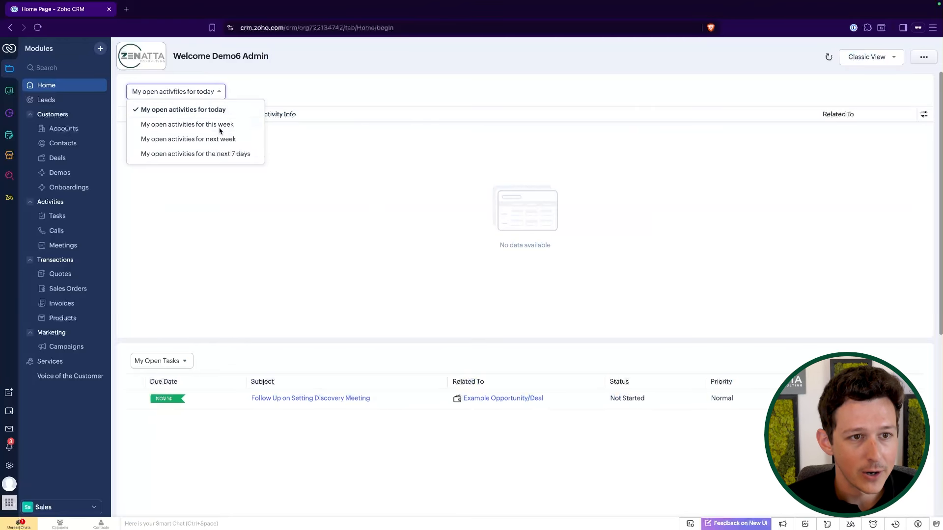
click(225, 125)
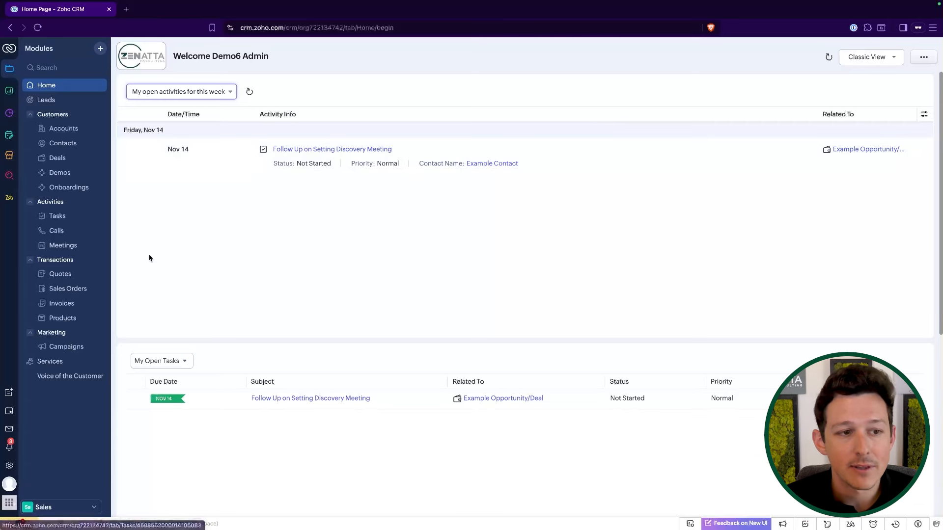
Open the Discovery Meeting from the Meetings module and reschedule its From and To dates to Nov 15, 2025, then save.
click(74, 246)
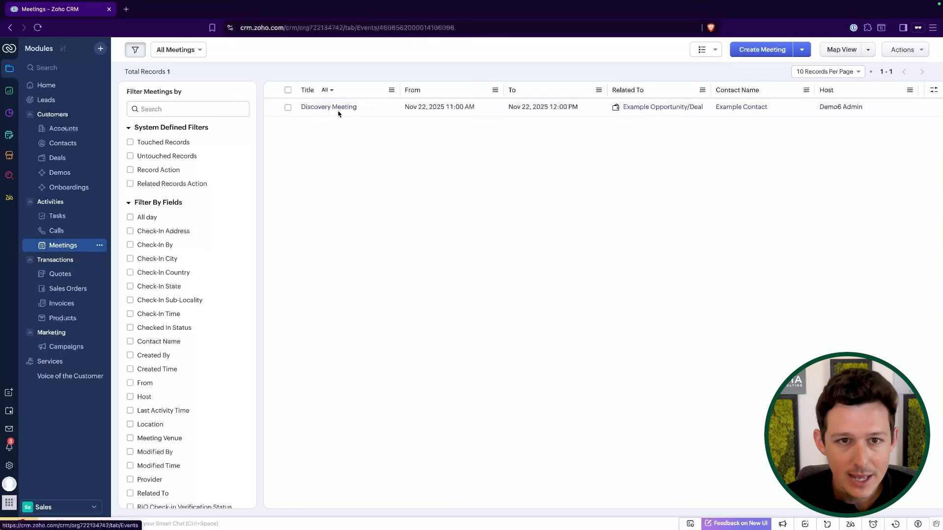
click(337, 106)
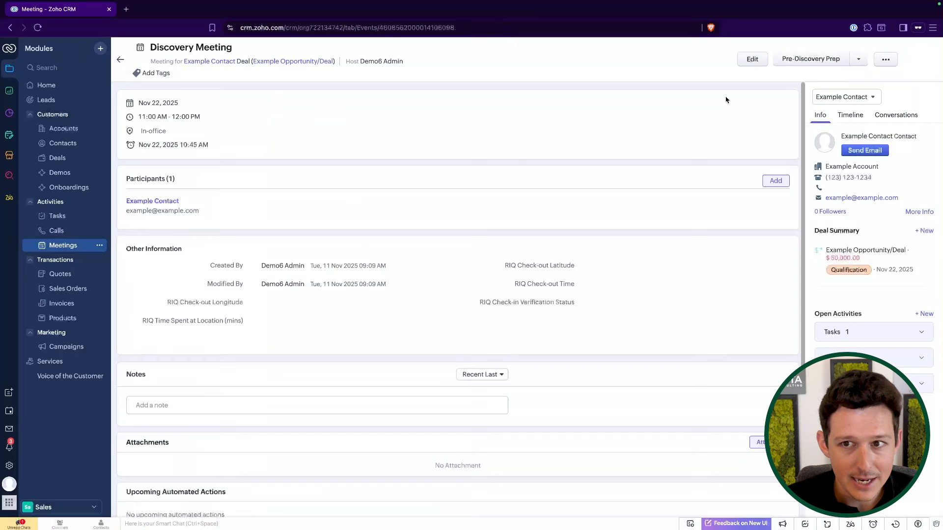
click(753, 60)
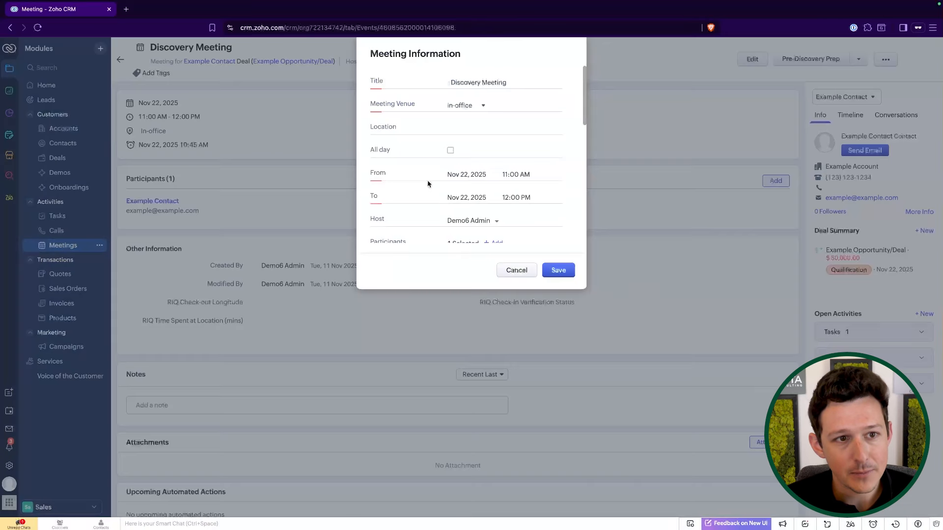
click(468, 173)
click(548, 247)
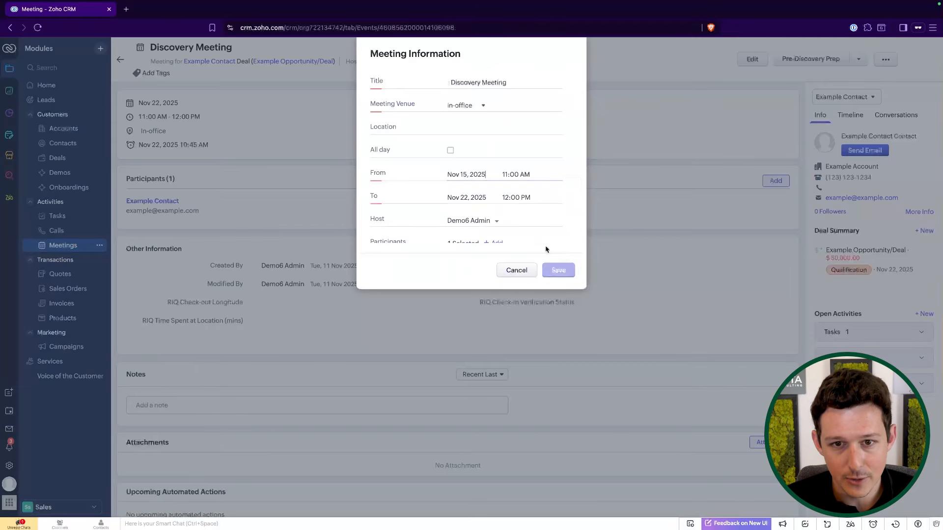
click(476, 197)
click(549, 265)
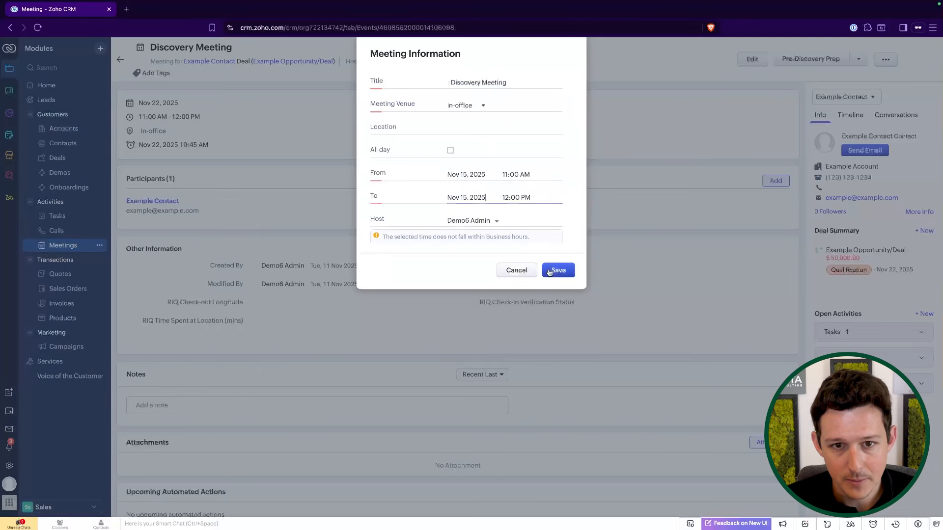
click(552, 269)
click(456, 313)
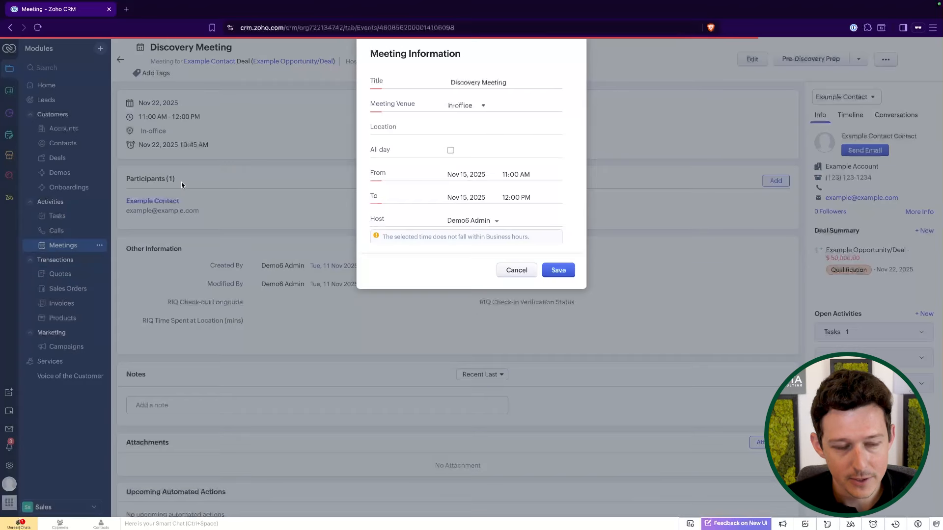
Return to the Home page and review this week's open activities.
click(47, 86)
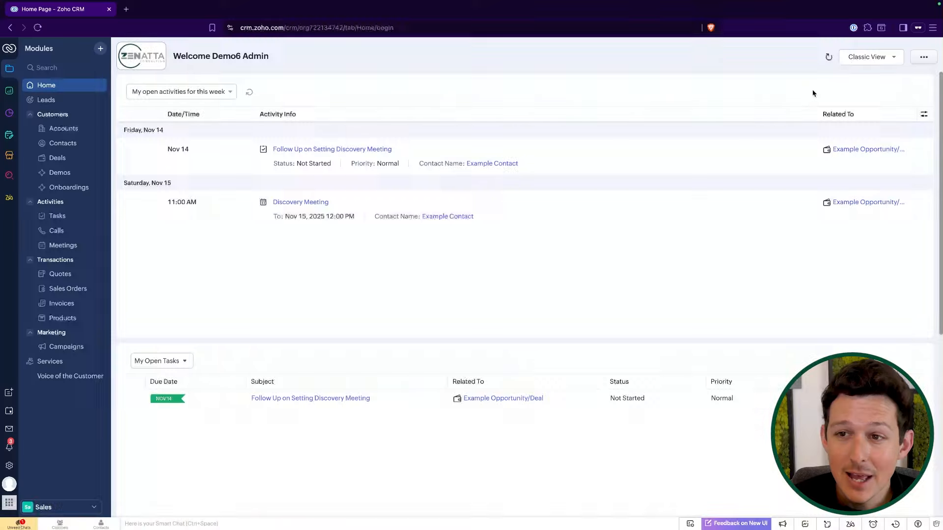
click(866, 57)
click(620, 71)
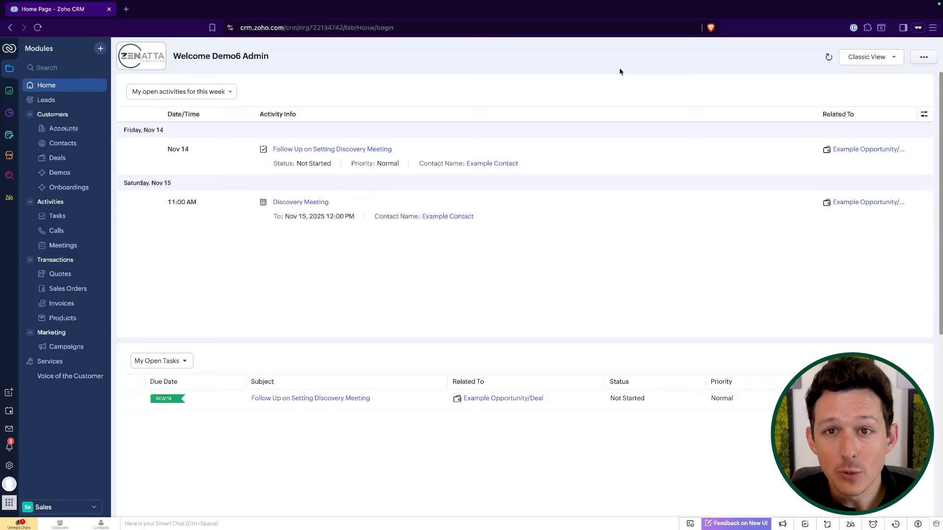
scroll(392, 146, down, 6)
scroll(600, 82, up, 6)
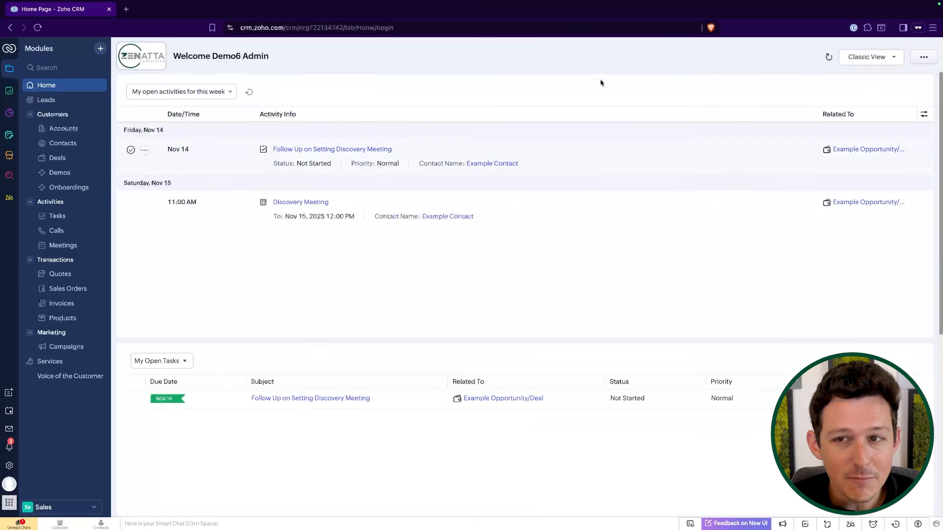
Switch the Home page to the Pipeline Dashboard, scroll through it, and switch back to Classic View.
click(864, 58)
click(863, 100)
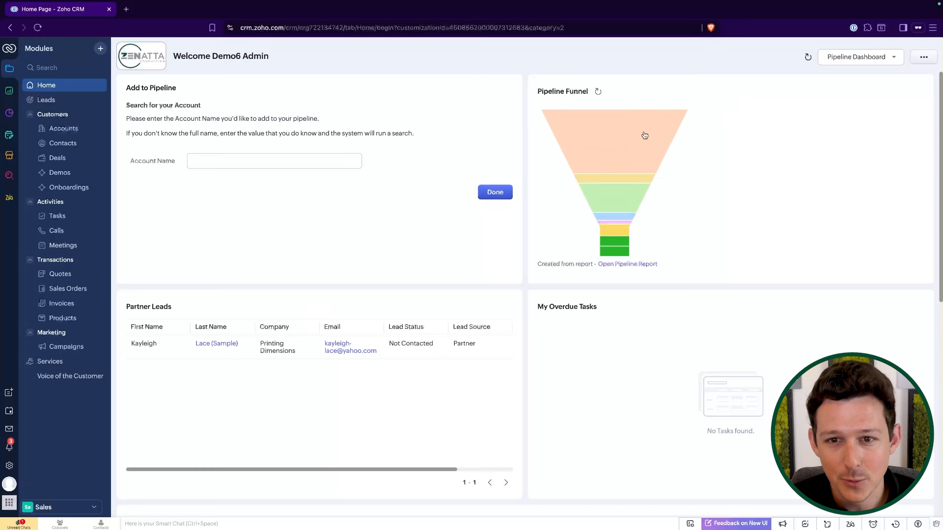
scroll(658, 128, down, 4)
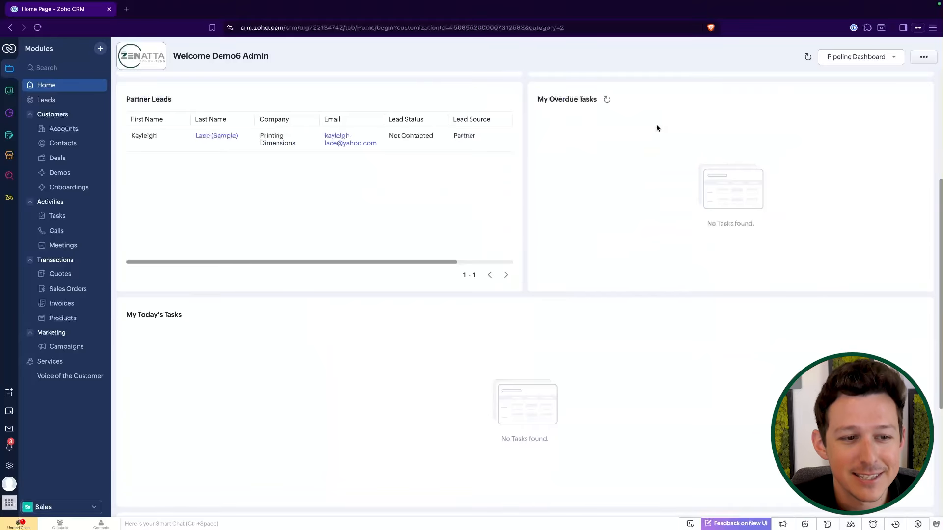
scroll(657, 127, up, 4)
click(860, 57)
click(863, 58)
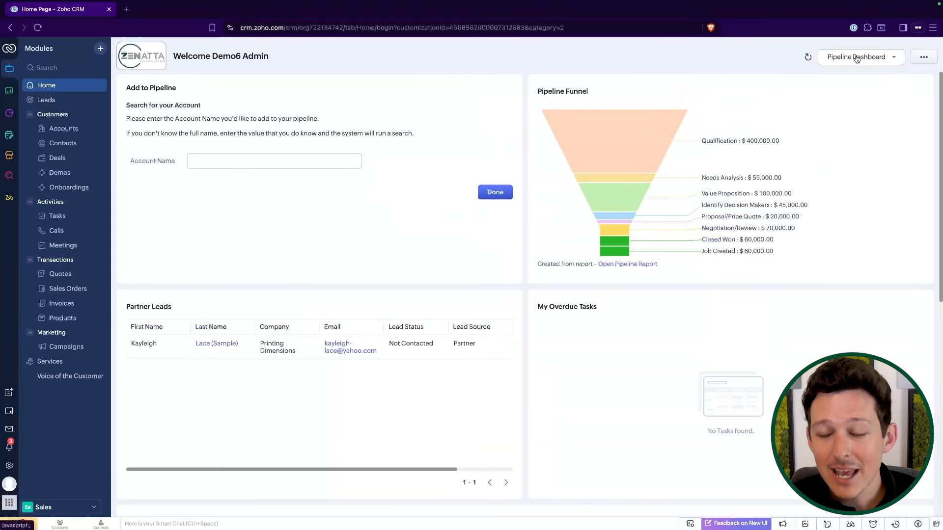
click(862, 58)
click(851, 74)
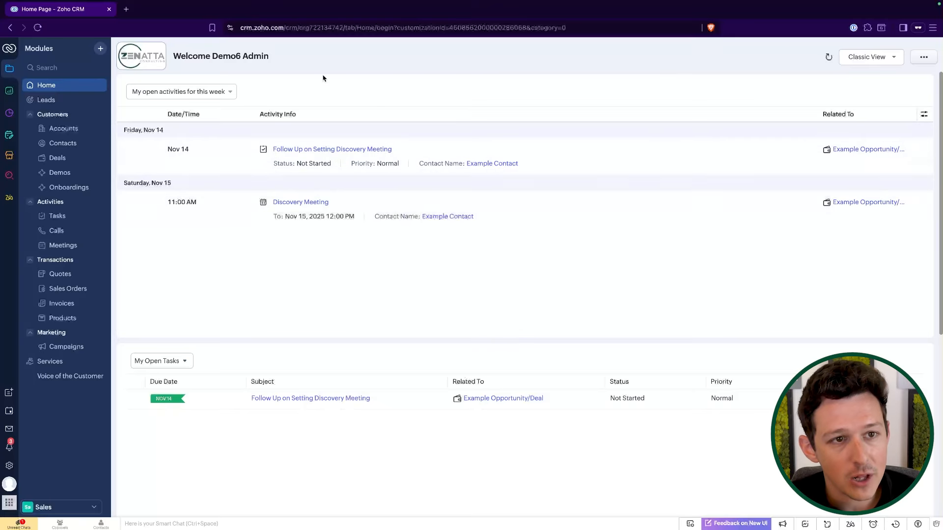
Switch the activities widget to My open activities for next week and back to this week.
click(221, 95)
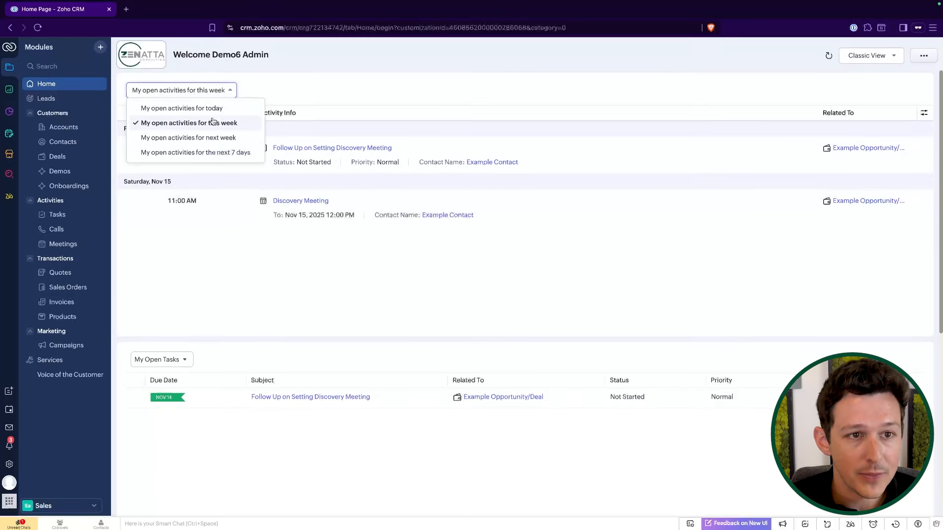
click(221, 140)
click(219, 93)
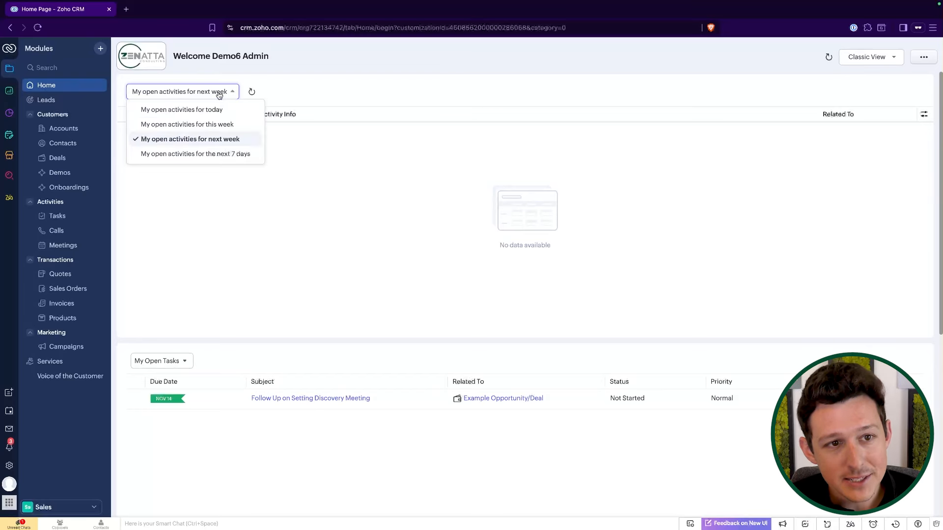
click(217, 125)
click(218, 93)
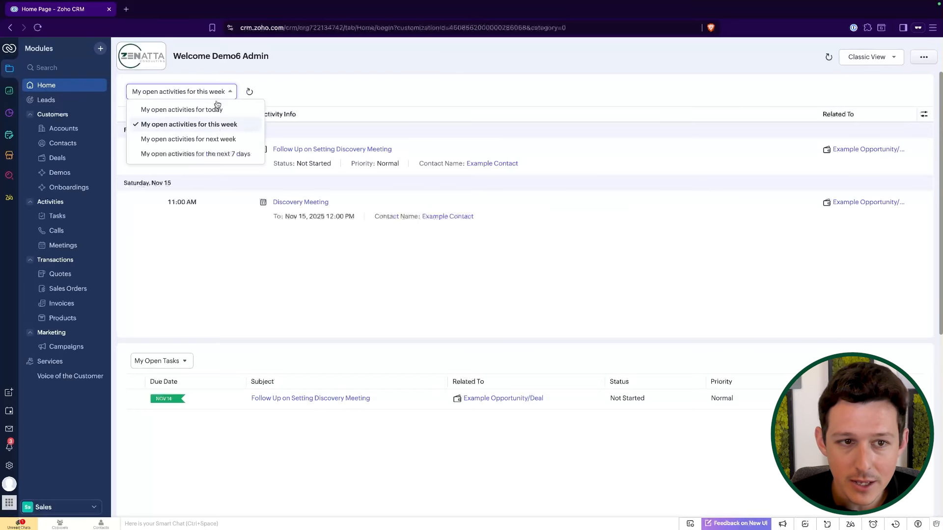
click(428, 99)
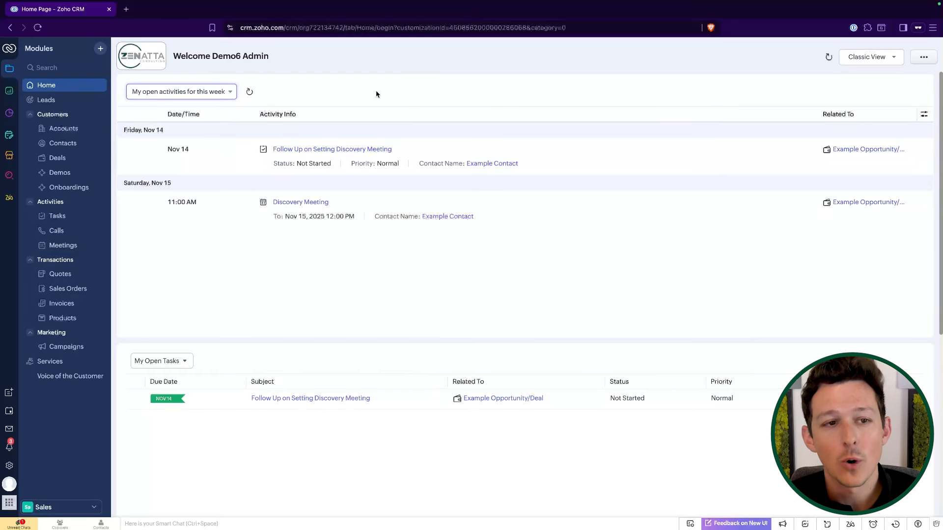
Switch the tasks widget to My Overdue Tasks and back to My Open Tasks.
scroll(225, 334, down, 5)
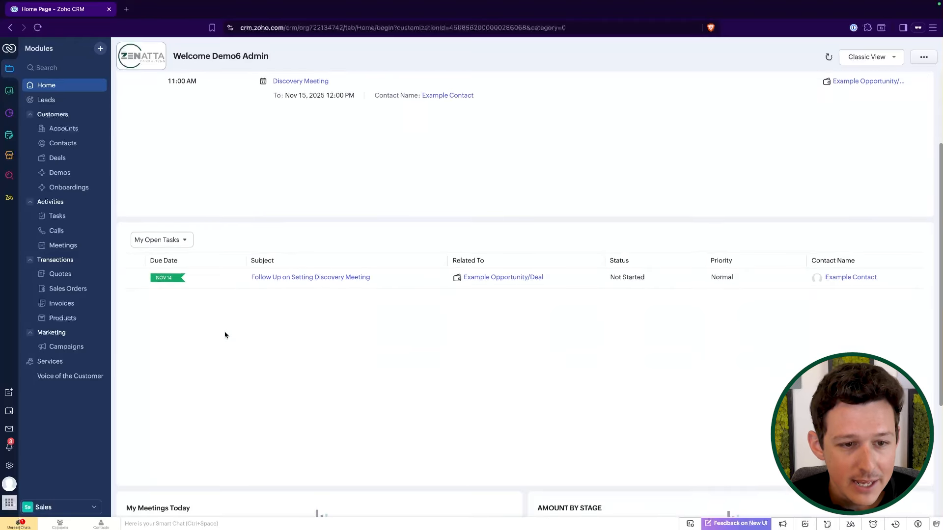
click(184, 156)
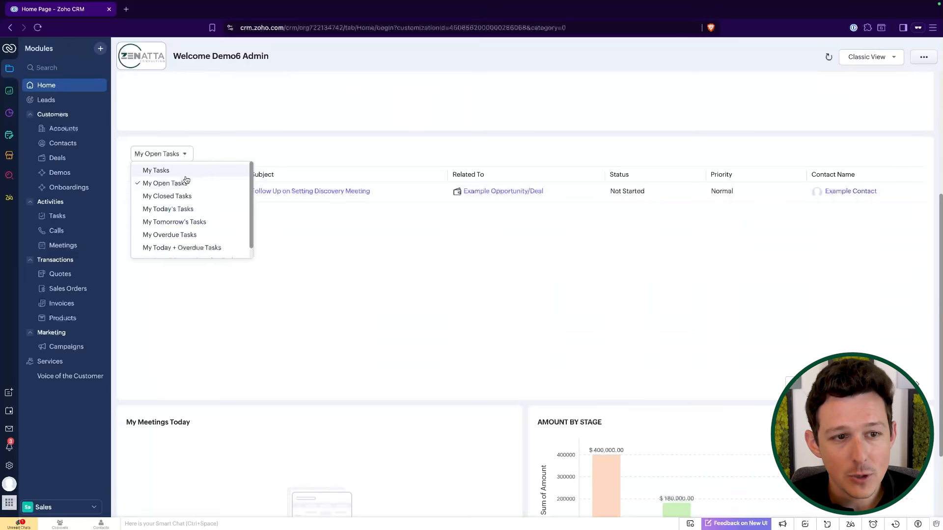
scroll(185, 236, up, 1)
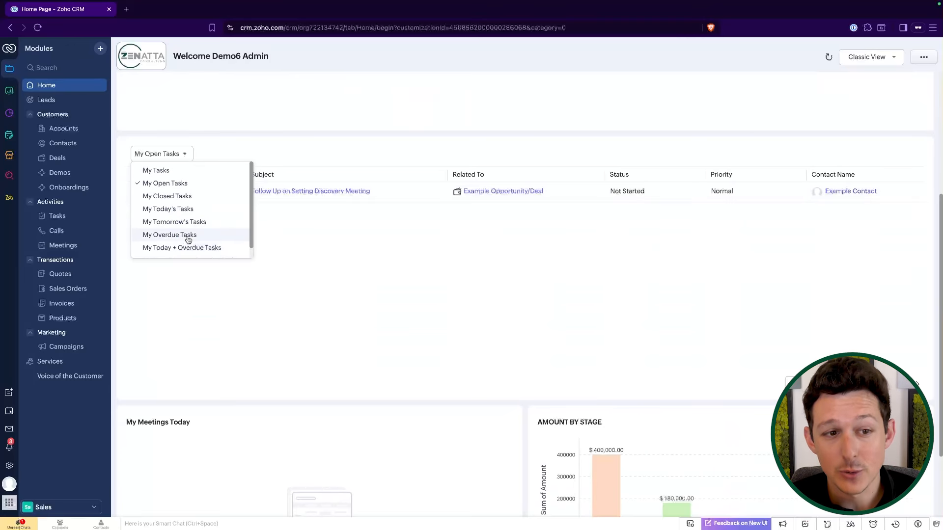
click(187, 237)
click(190, 150)
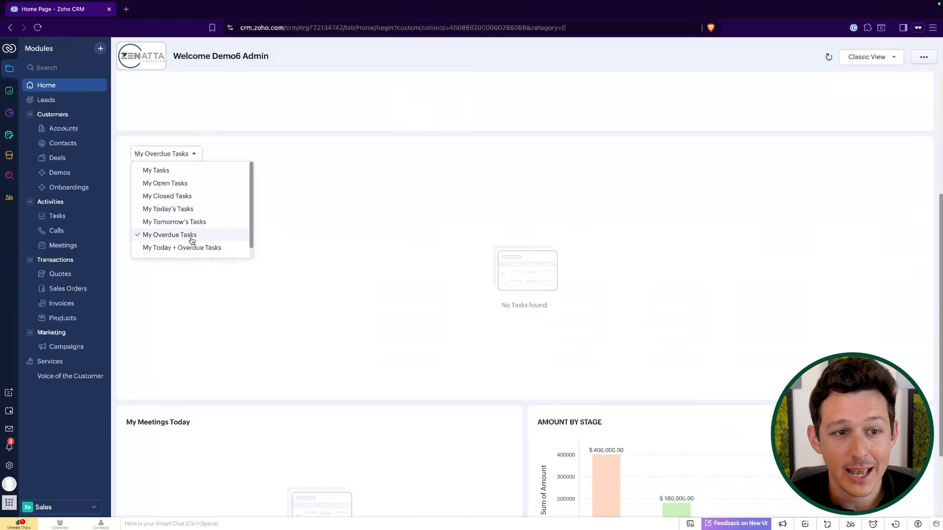
click(192, 235)
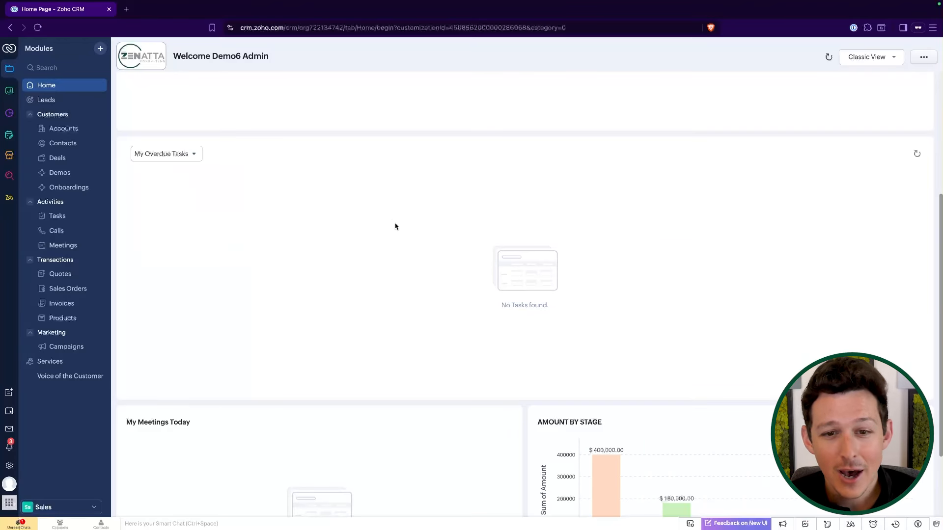
click(178, 154)
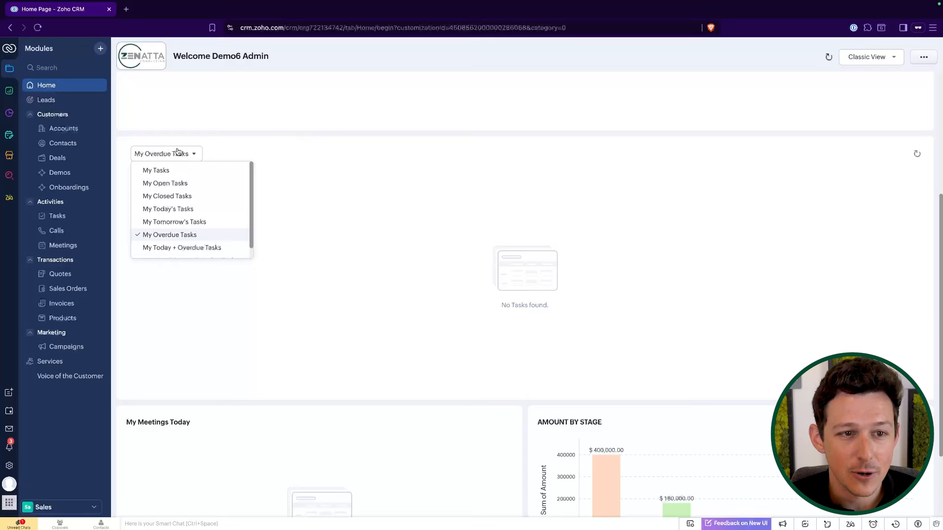
click(199, 183)
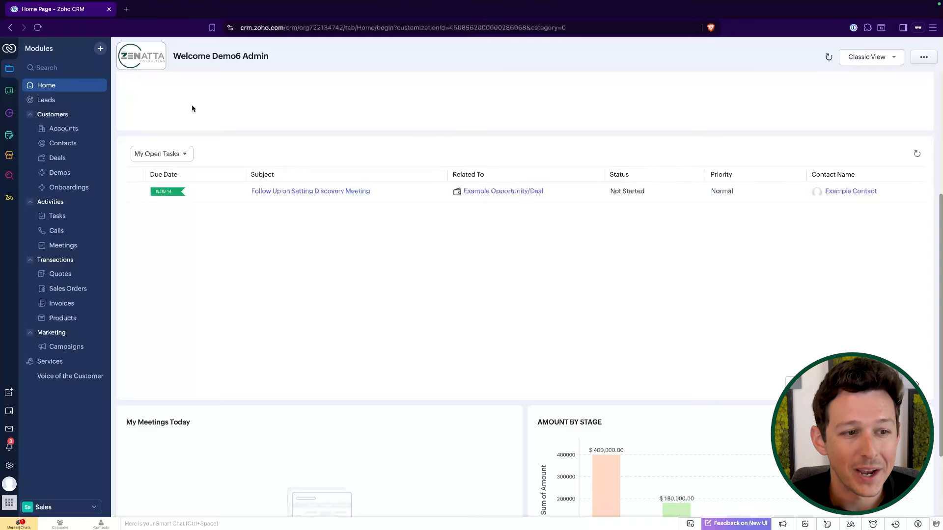
Open the Tasks, Calls and Meetings modules to review the updated activities.
click(71, 216)
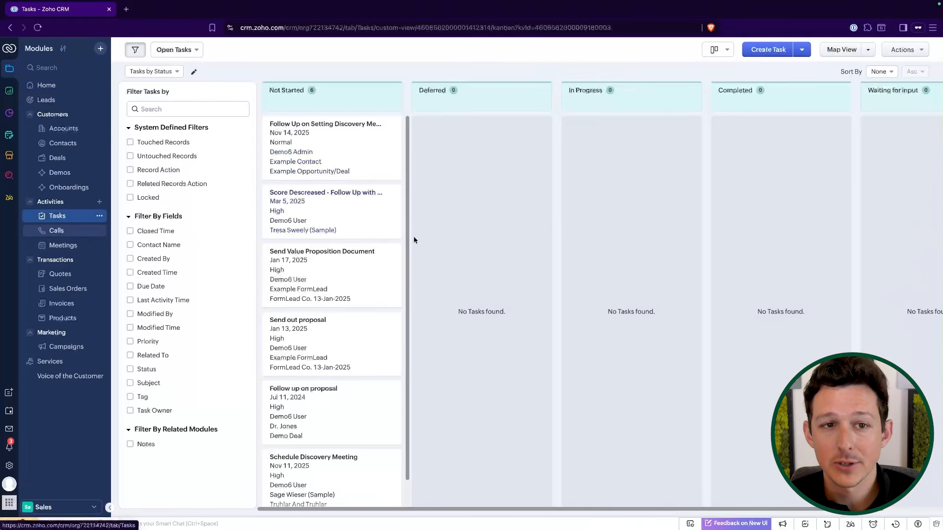
click(57, 232)
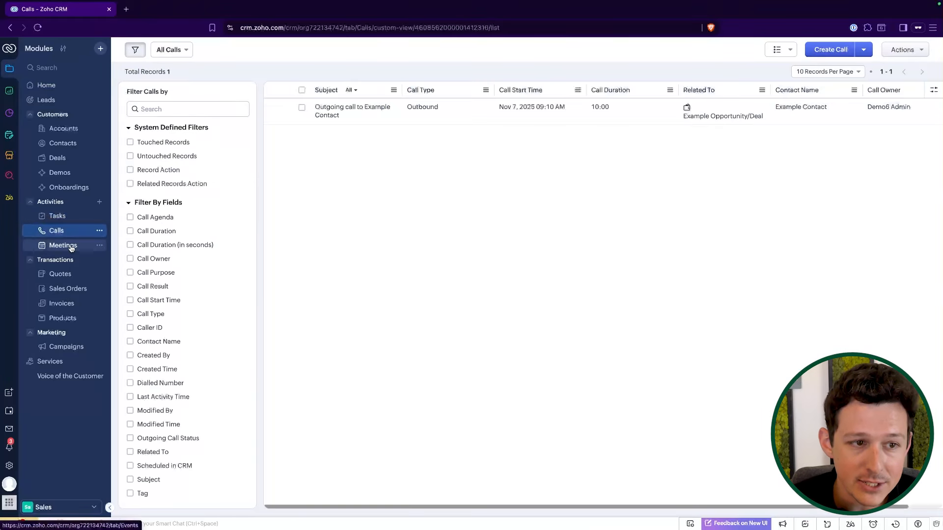
click(71, 247)
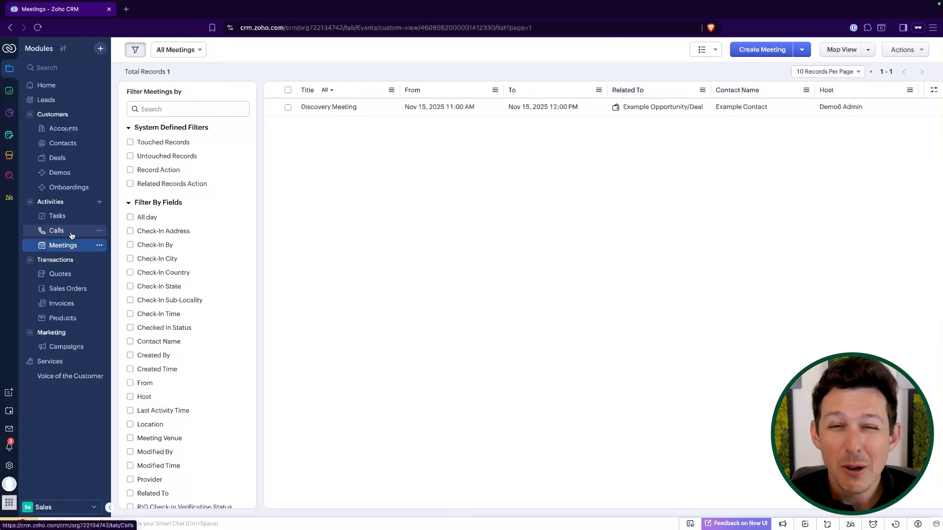
Open the Setup page and scroll through its sections of settings.
click(9, 465)
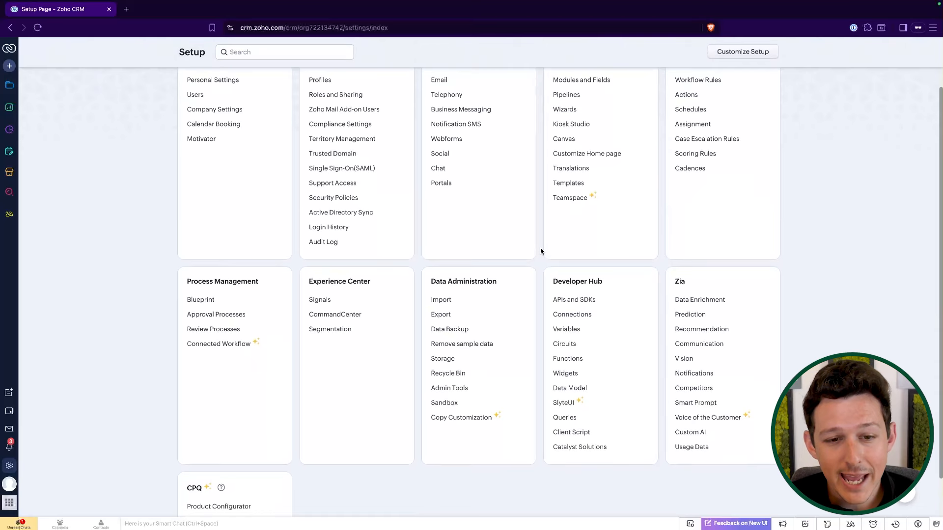
scroll(541, 248, down, 2)
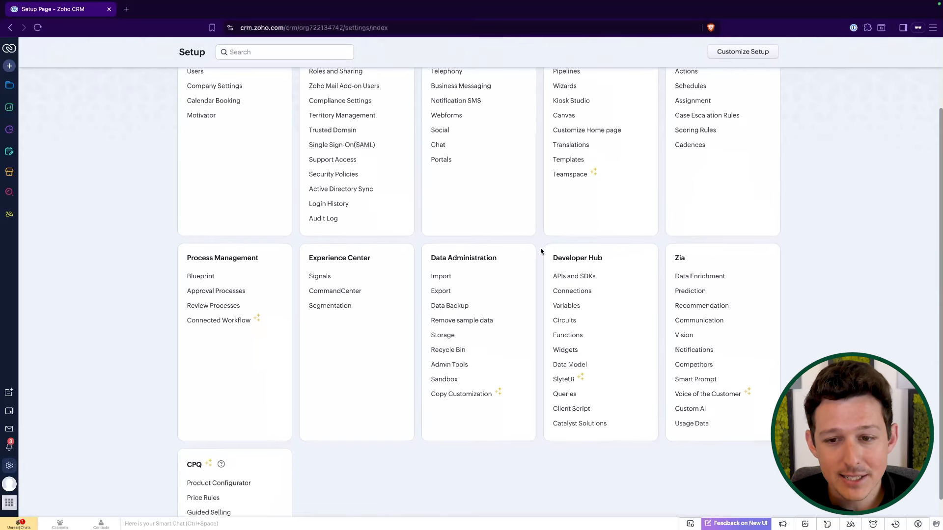
scroll(541, 251, up, 2)
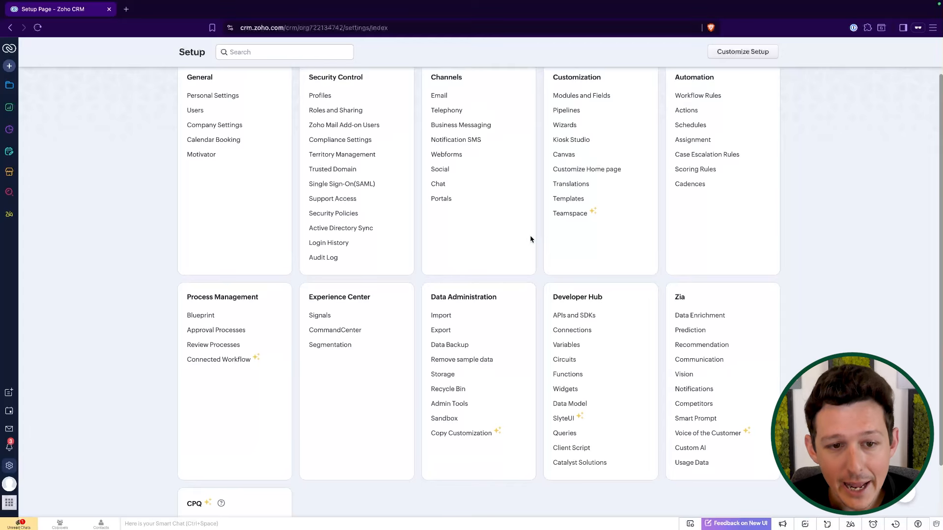
scroll(542, 277, up, 1)
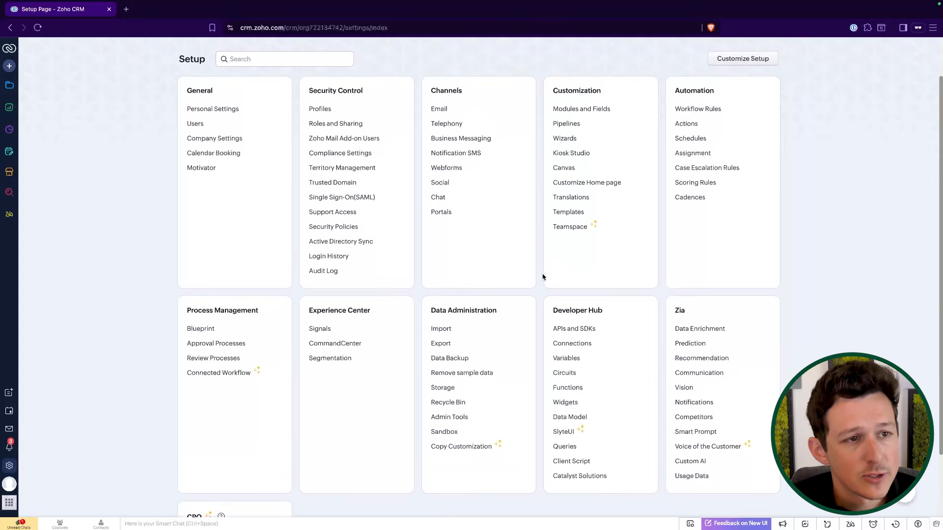
Open the Marketplace integrations and review the Google Calendar and Microsoft Office 365 meeting sync options.
click(10, 173)
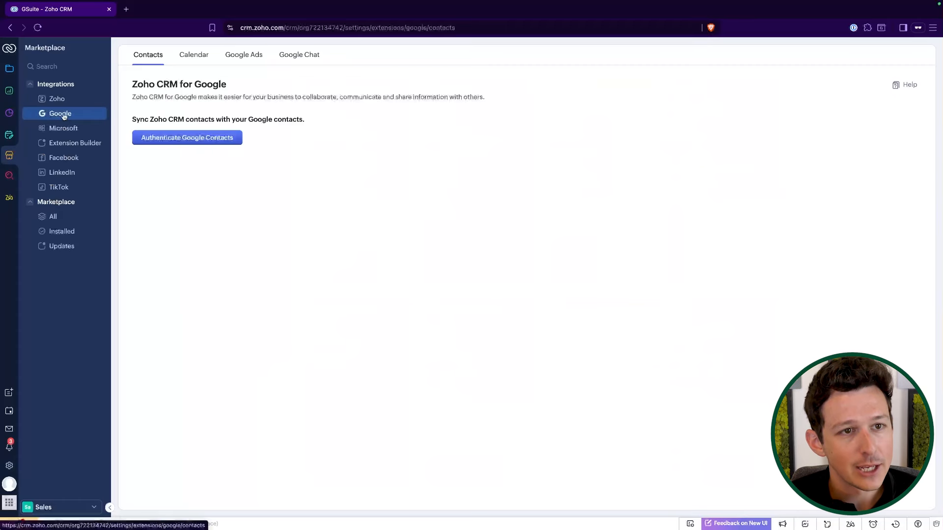
click(63, 128)
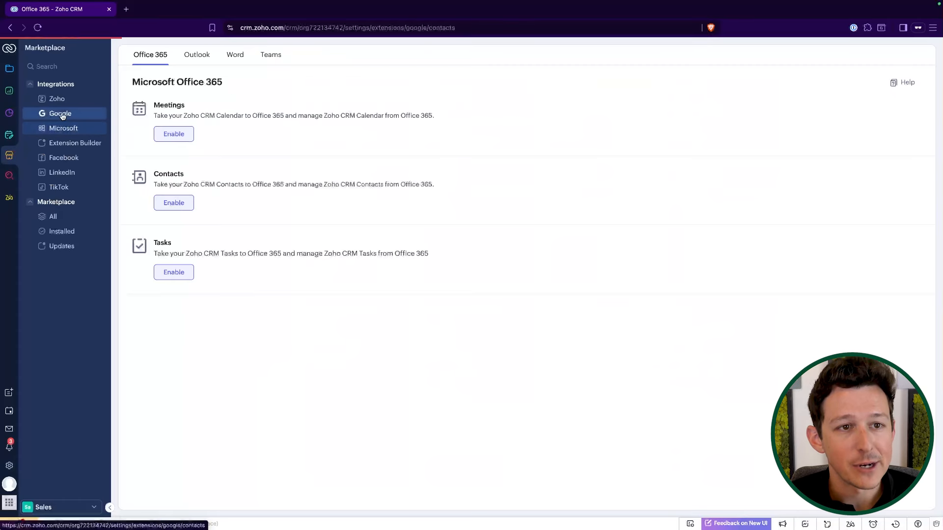
click(61, 114)
click(199, 56)
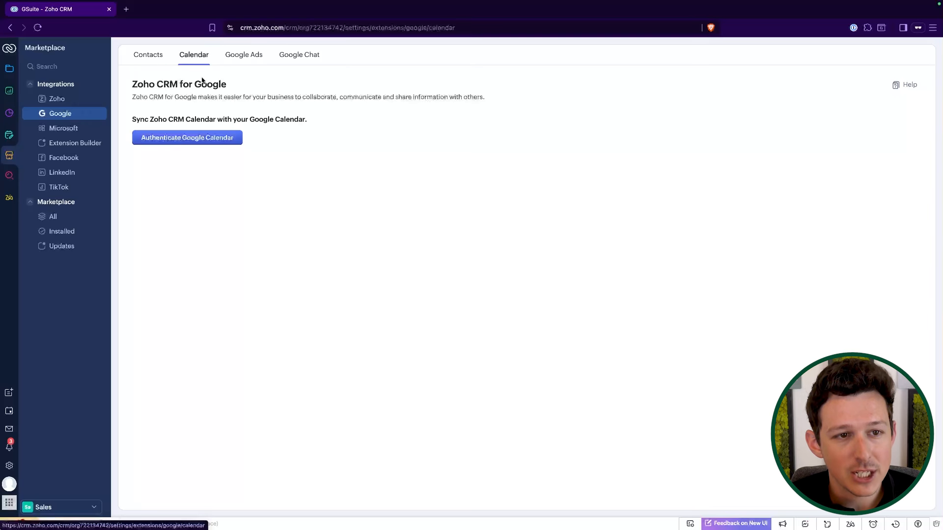
click(215, 141)
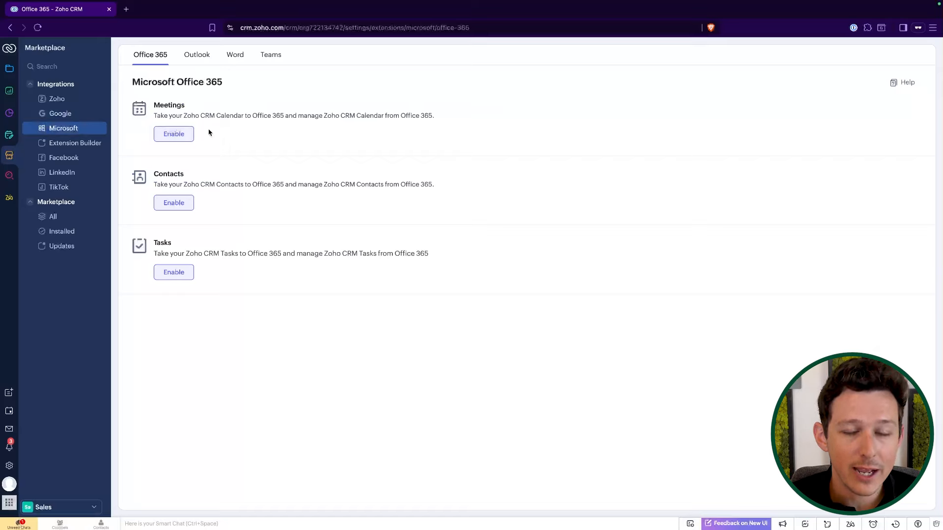
drag(155, 105, 251, 116)
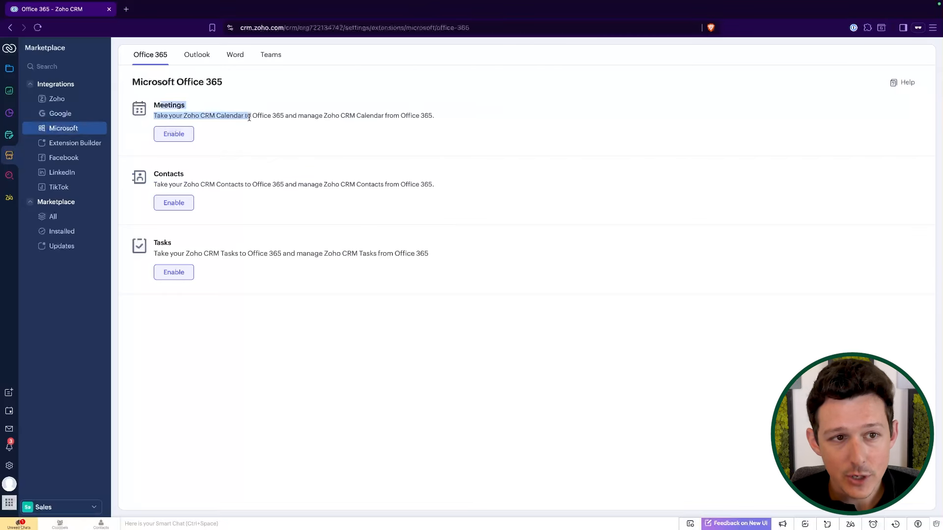
click(251, 116)
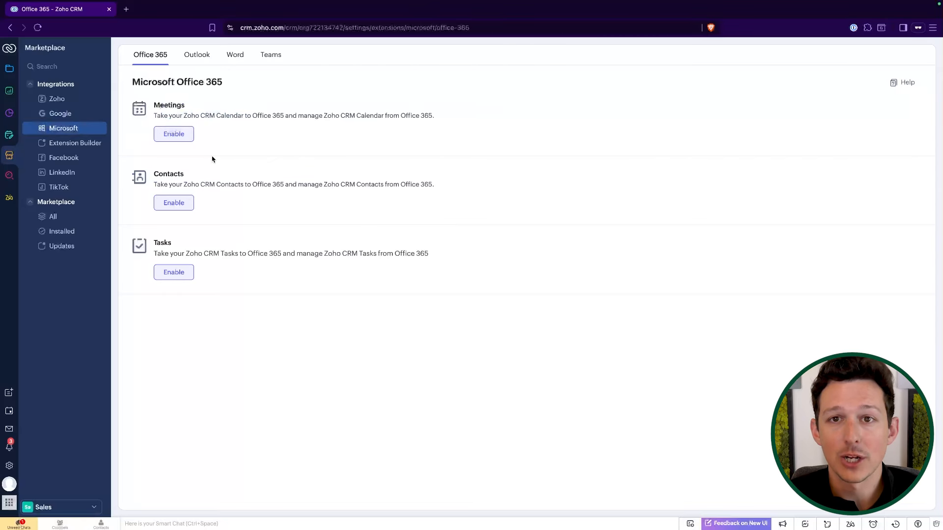
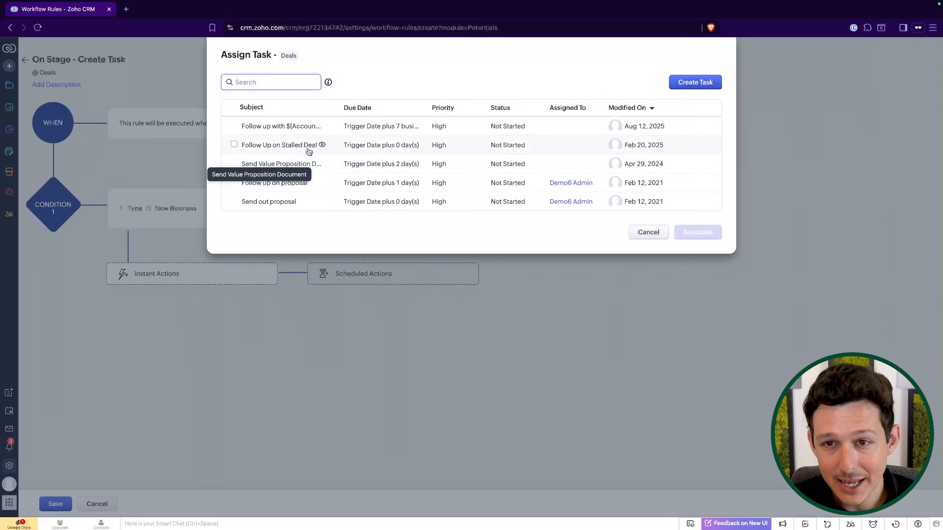
Create a new task action for the rule with the subject "Send Value Proposition Documents".
click(695, 82)
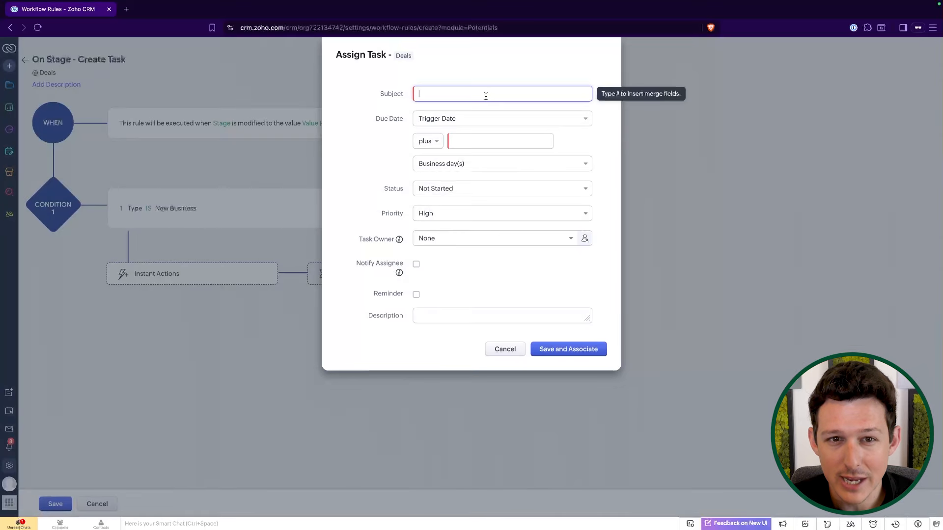
text(Send Value Proposition Documents)
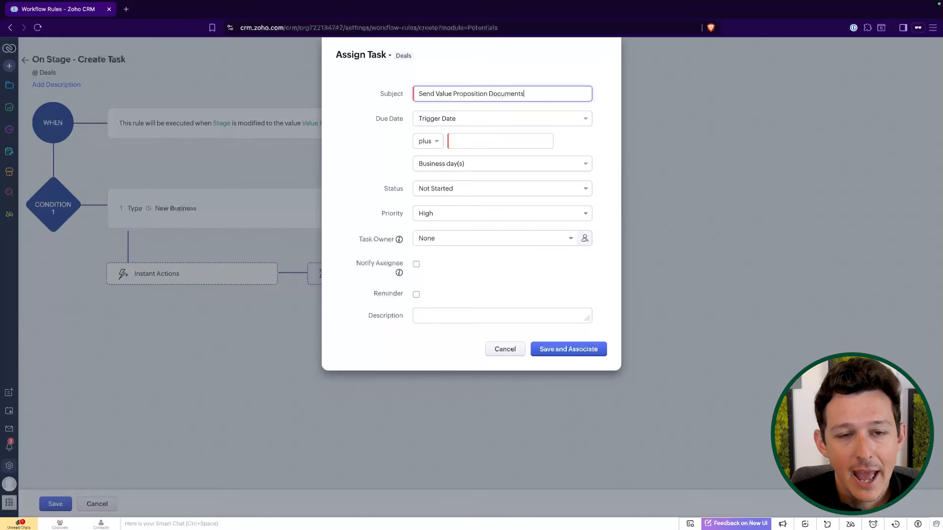
Set the task's due date to Trigger Date minus 2 day(s) and save it, associating it with the rule.
click(442, 120)
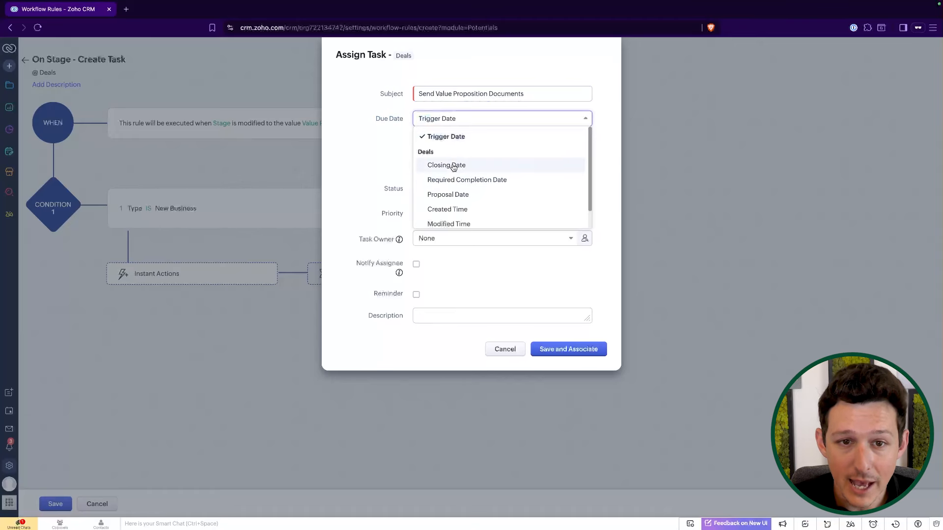
click(459, 138)
click(466, 142)
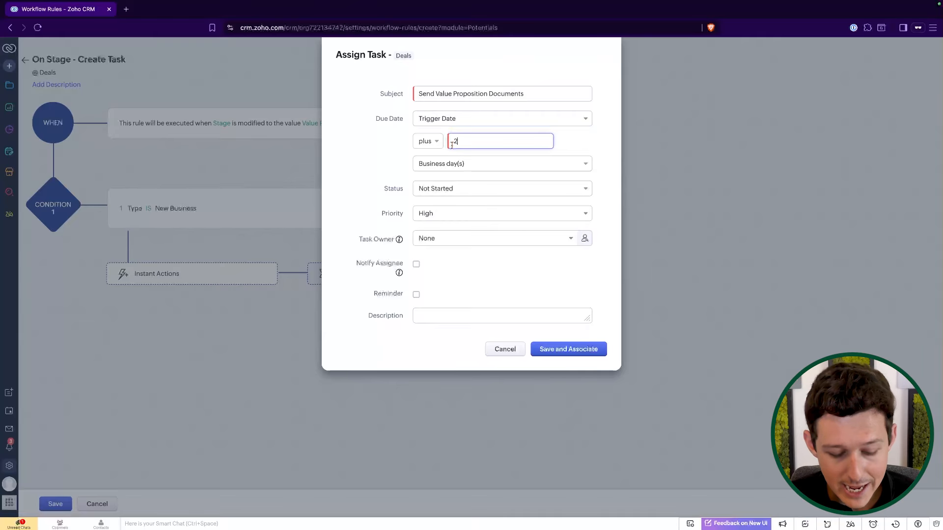
click(472, 121)
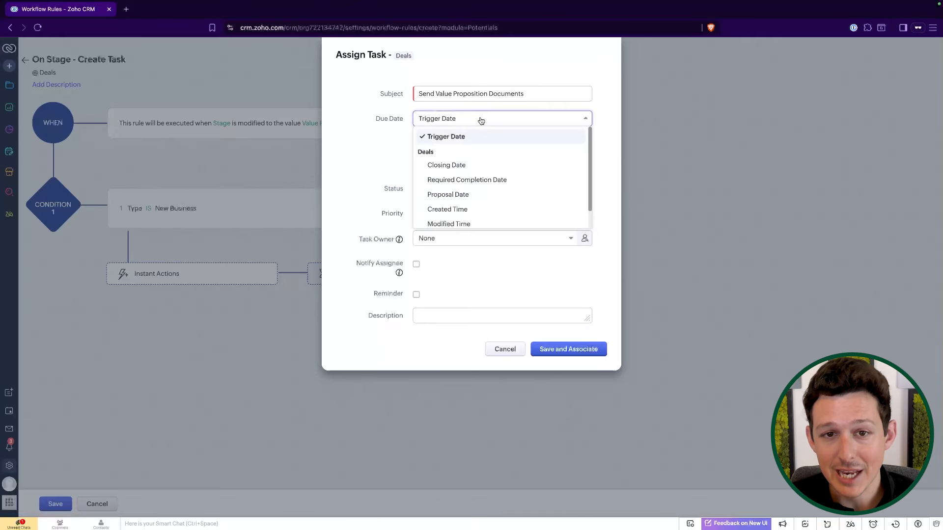
click(471, 166)
click(432, 147)
click(429, 170)
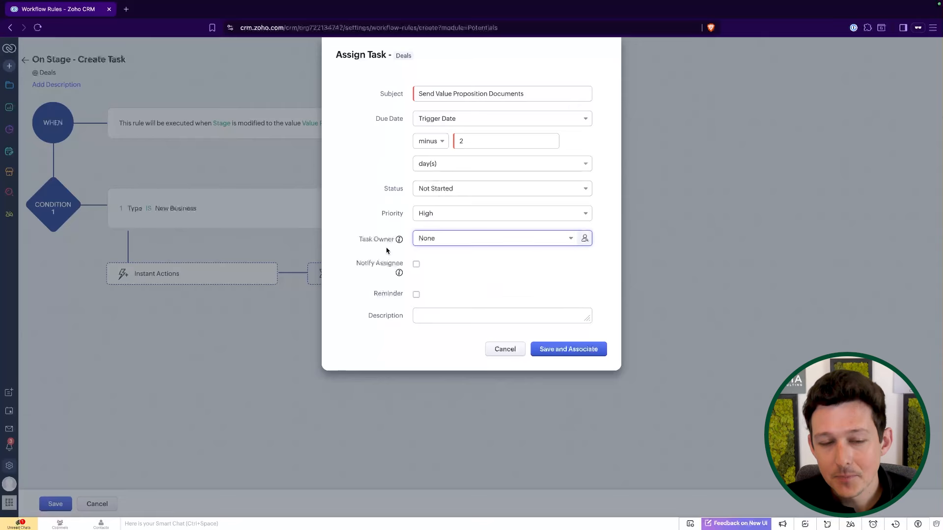
mouse_move(399, 240)
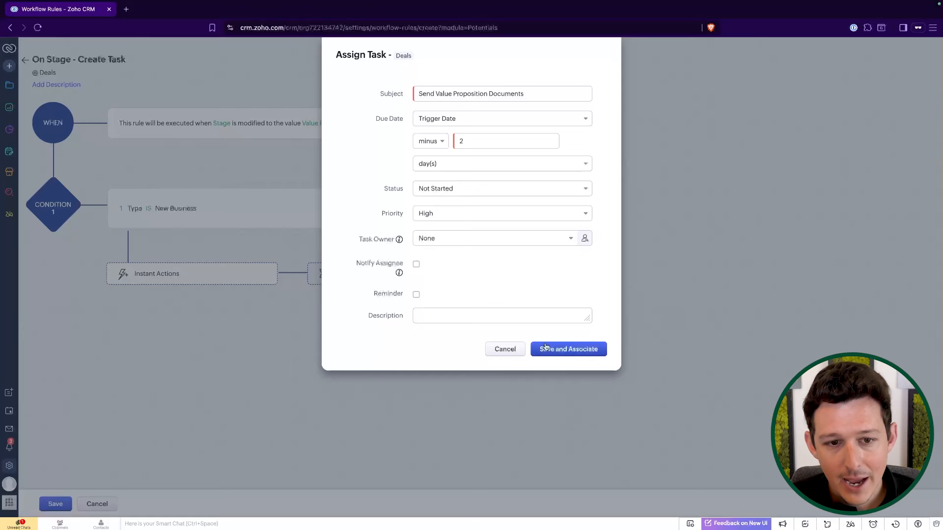
click(546, 348)
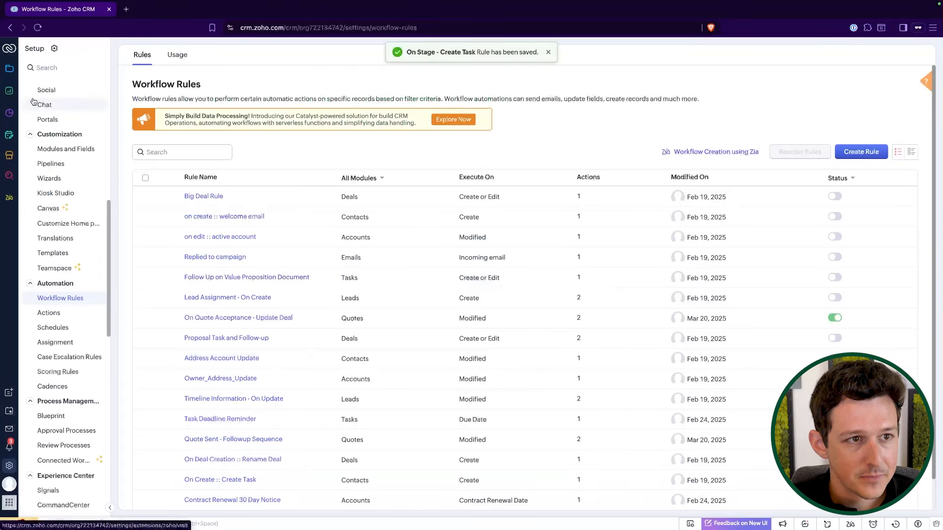
Open the Example Opportunity/Deal record in Deals and move its stage to Value Proposition.
click(9, 68)
click(71, 159)
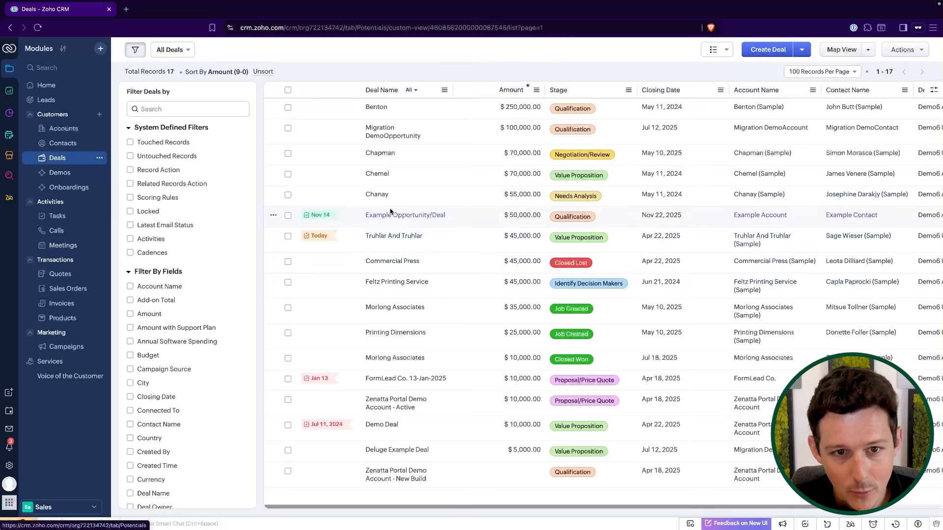
click(387, 216)
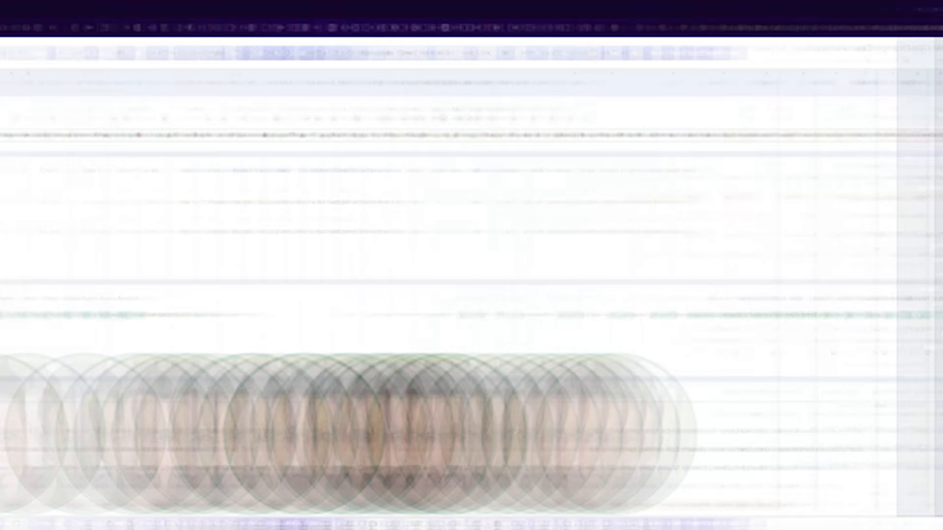
scroll(423, 427, down, 2)
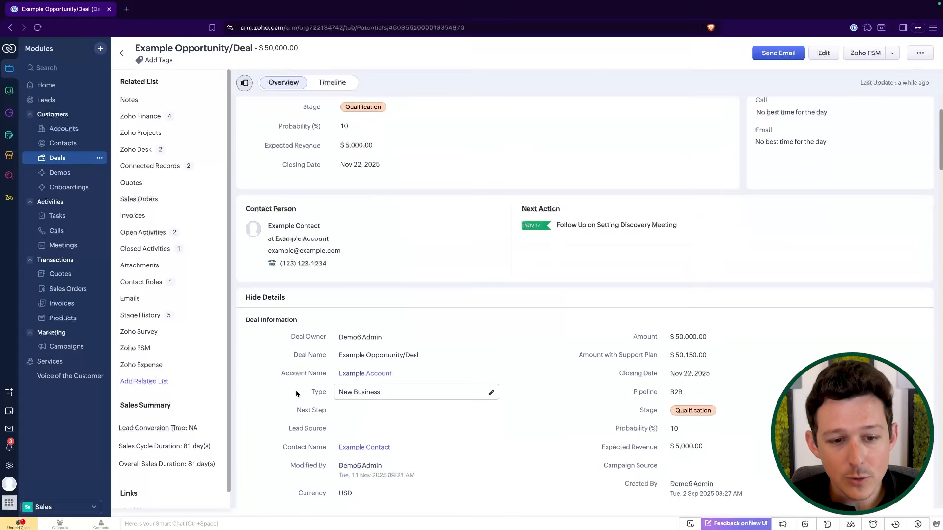
triple_click(413, 393)
click(487, 178)
scroll(487, 178, up, 2)
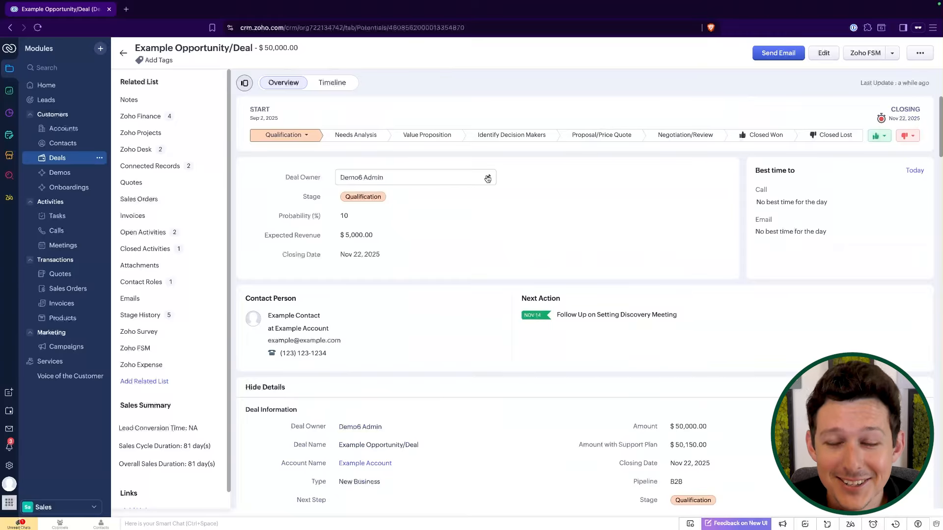
click(426, 136)
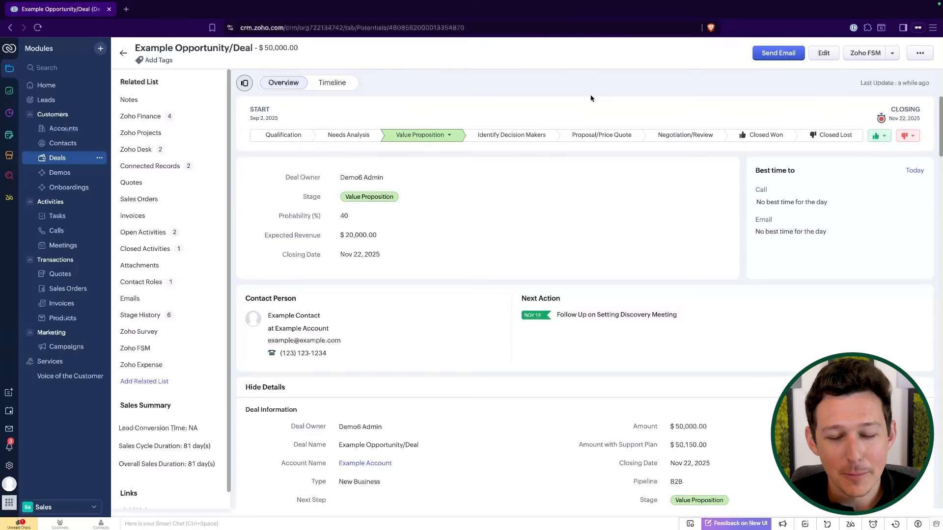
Check the deal's timeline and overview, reloading the page to see the triggered task.
click(333, 85)
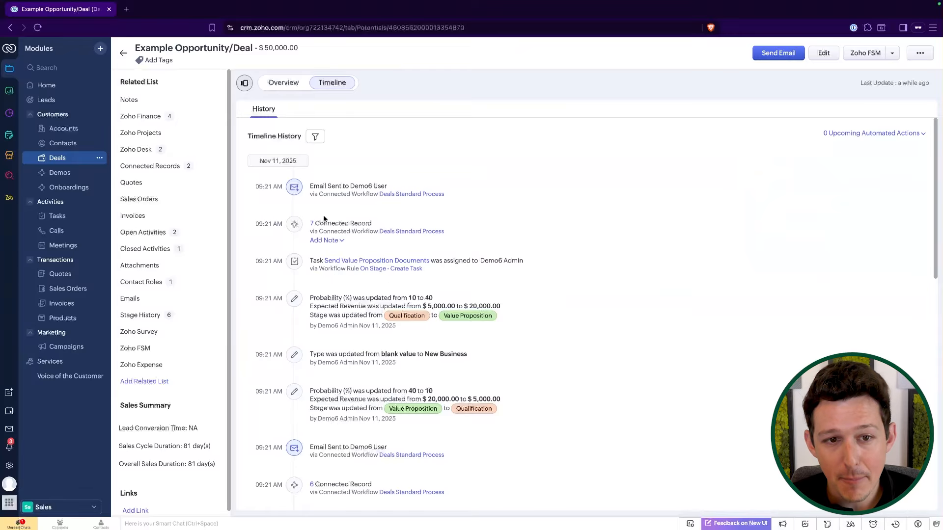
click(278, 84)
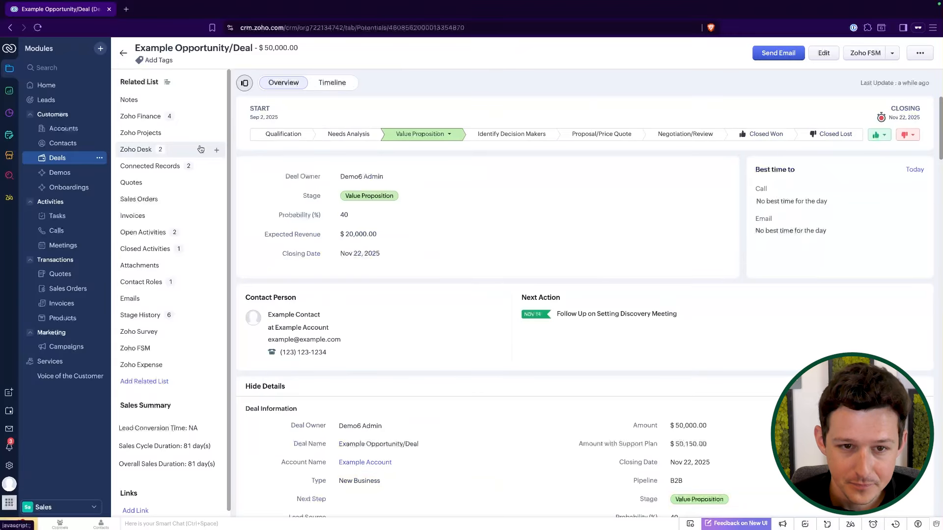
click(37, 29)
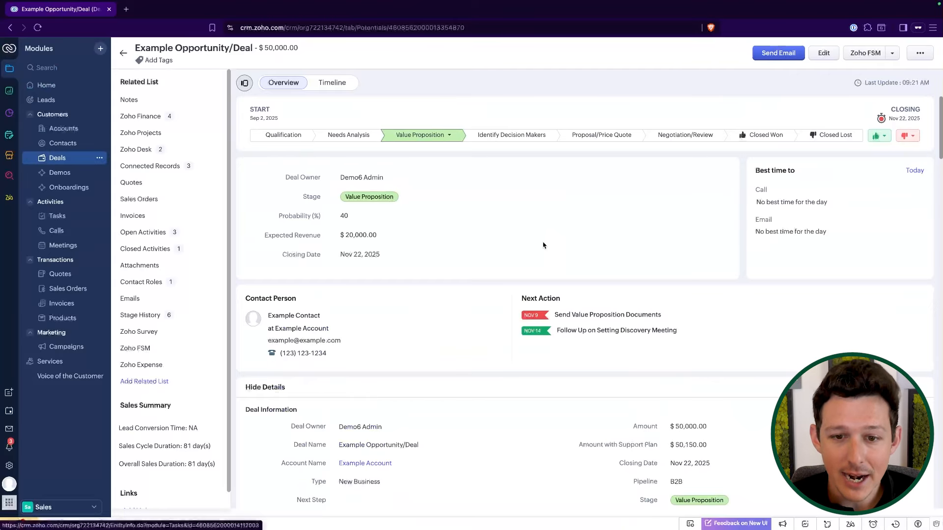
click(331, 82)
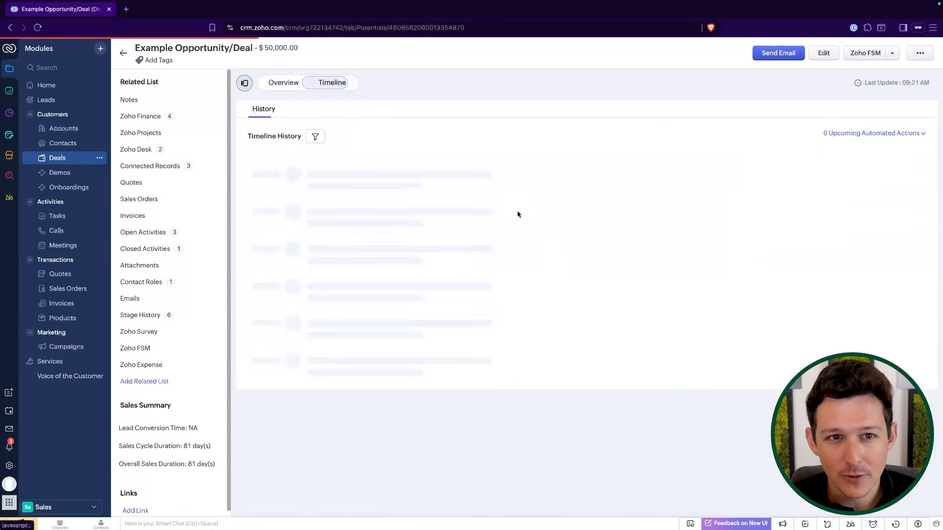
Open the On Stage - Create Task rule and change the task's due date to Trigger Date plus 2 day(s).
click(383, 272)
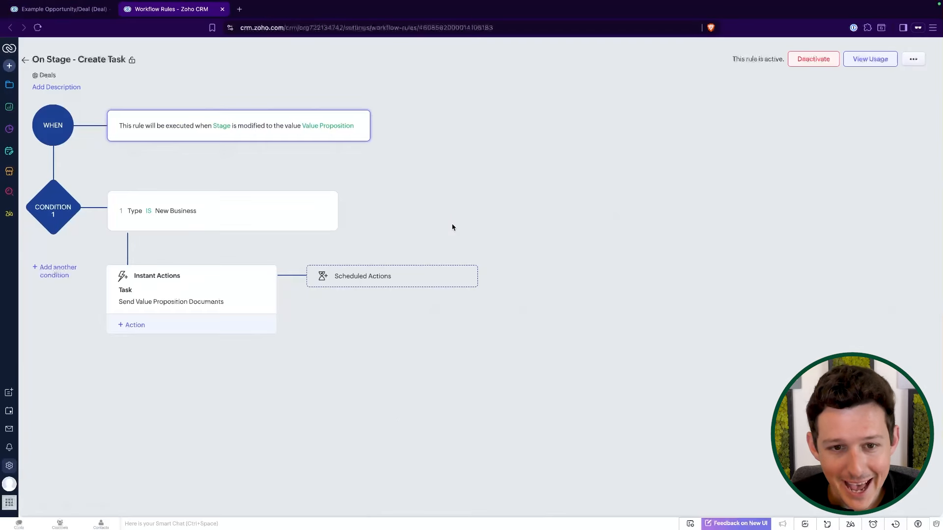
click(202, 299)
click(433, 147)
click(457, 163)
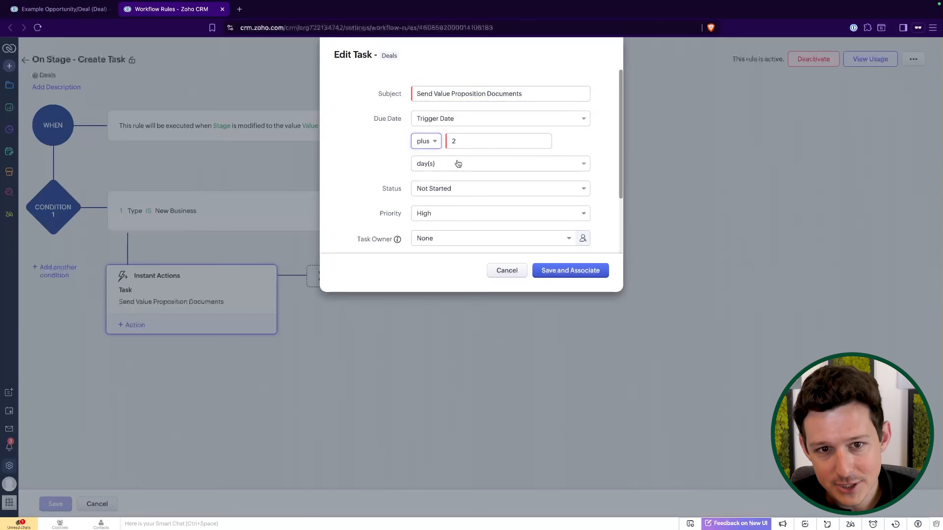
click(570, 271)
key(ctrl+shift+Tab)
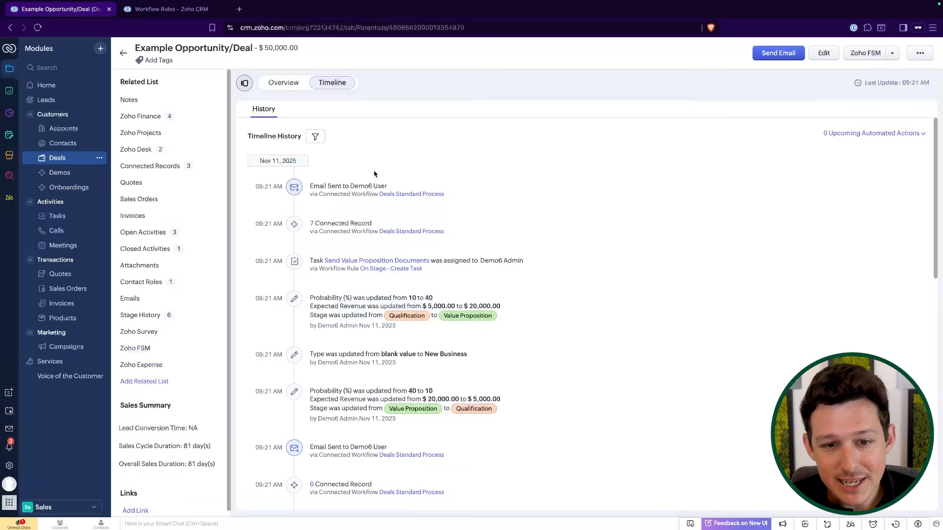
Review the new task in the deal overview, the Home activities and the Tasks module.
click(295, 83)
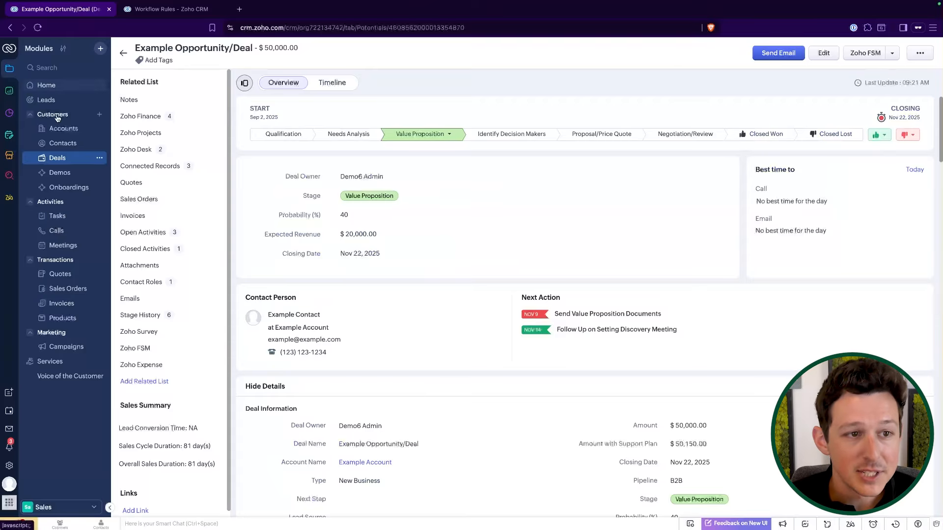
click(46, 85)
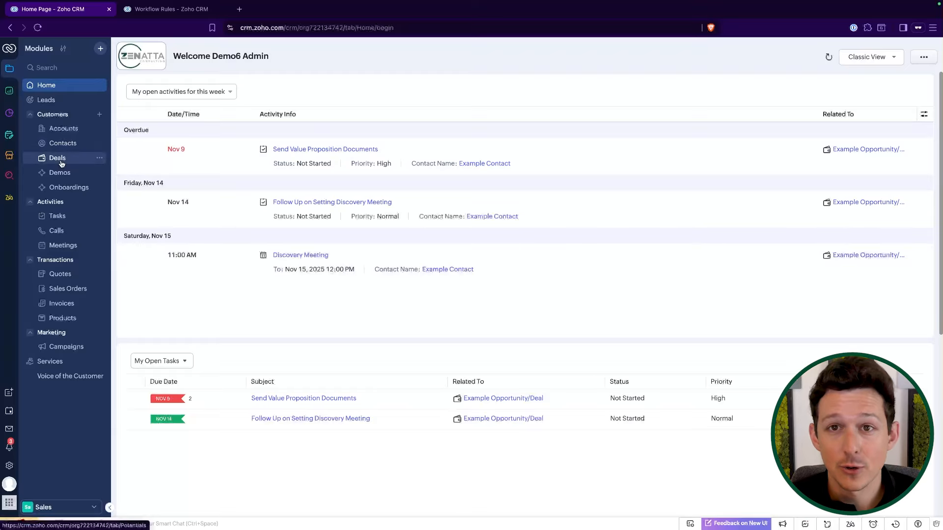
click(61, 216)
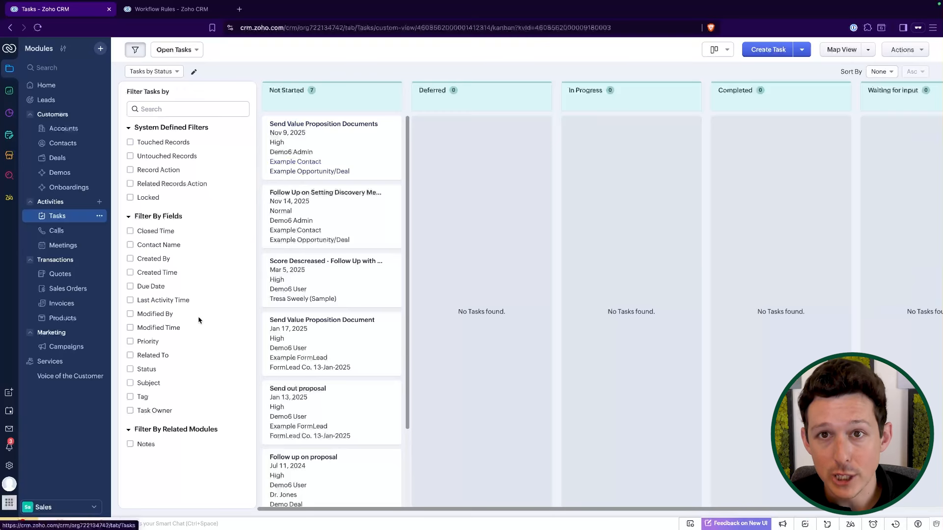
Create a new workflow rule for the Calls module named "If Interested - Follow Up".
click(9, 469)
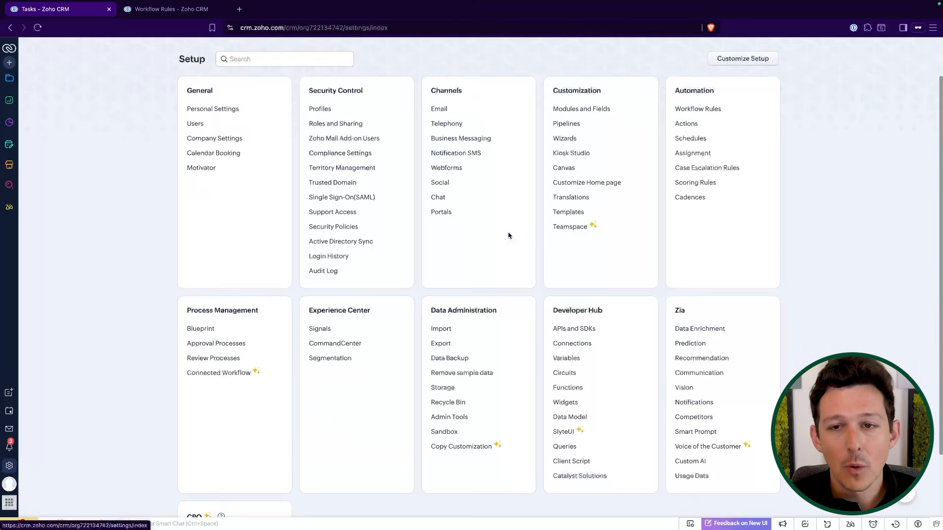
click(701, 111)
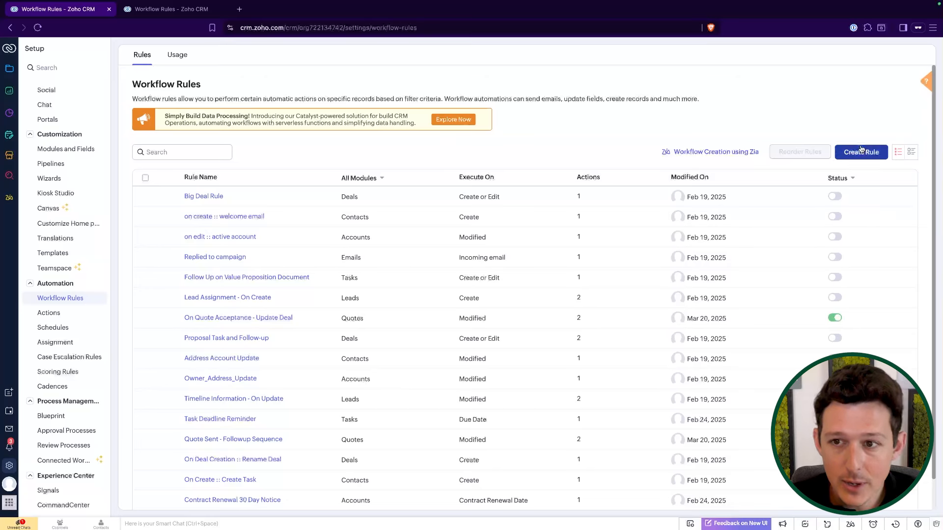
click(861, 151)
click(467, 86)
scroll(456, 149, down, 3)
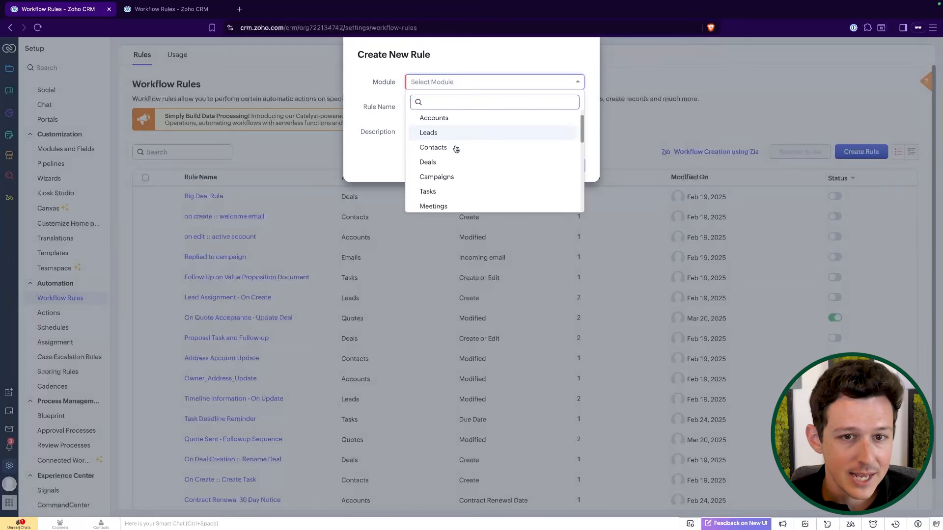
click(446, 160)
click(449, 101)
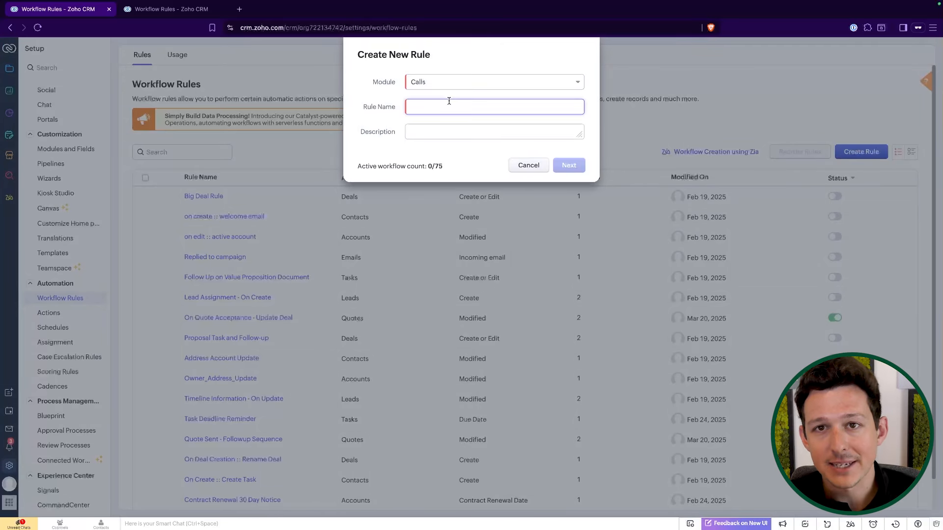
text(If Interested - Fol)
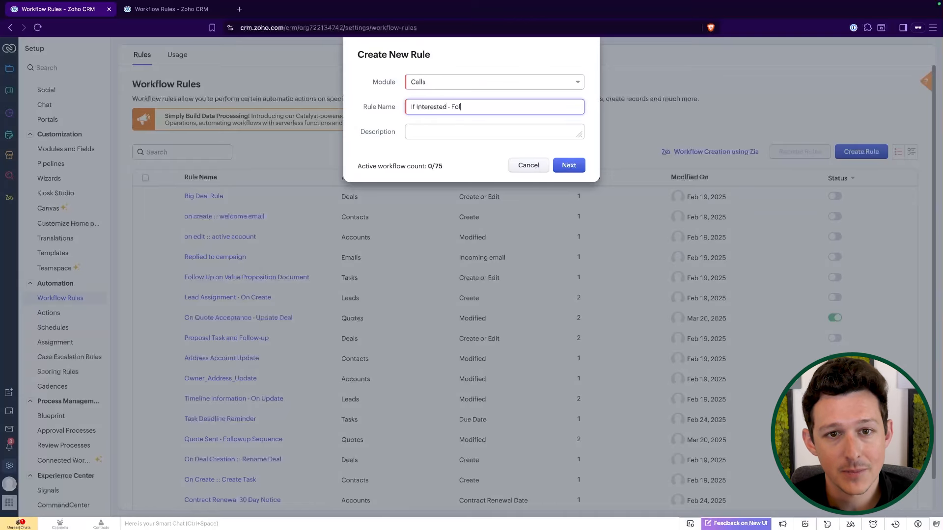
text(low Up)
click(569, 165)
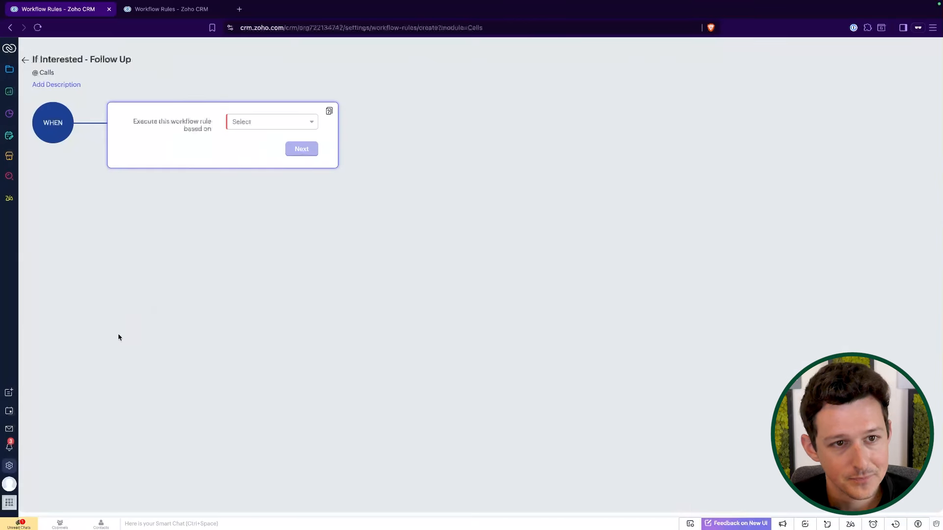
Set the rule to run on record action when an outgoing call is logged or modified.
click(264, 126)
click(263, 140)
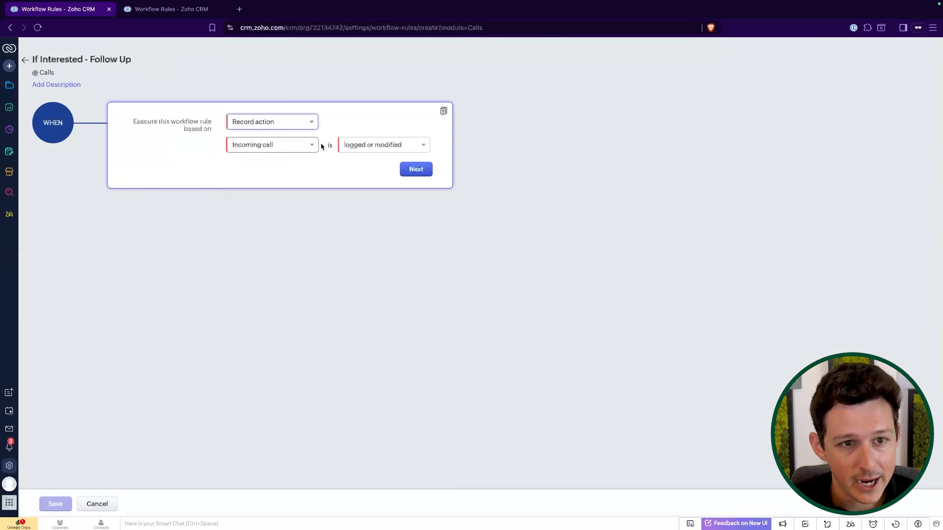
click(285, 146)
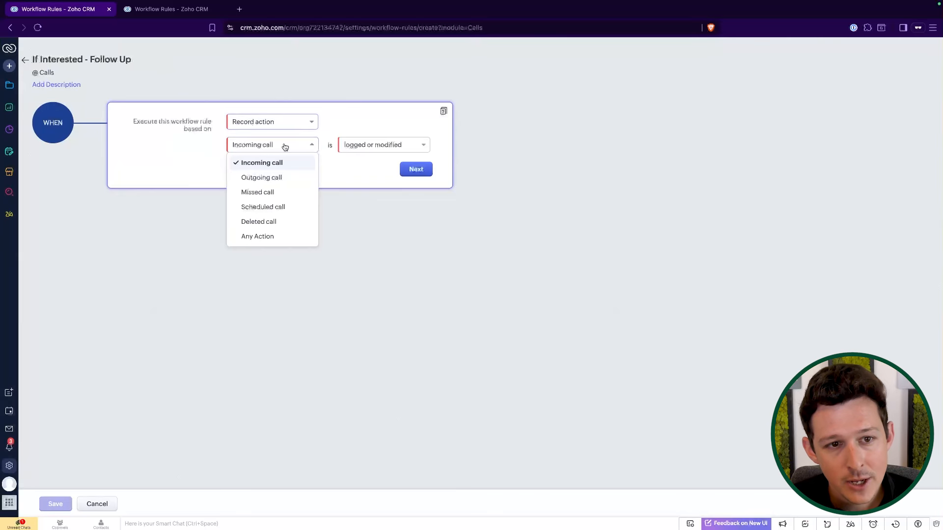
click(279, 183)
click(367, 152)
click(373, 120)
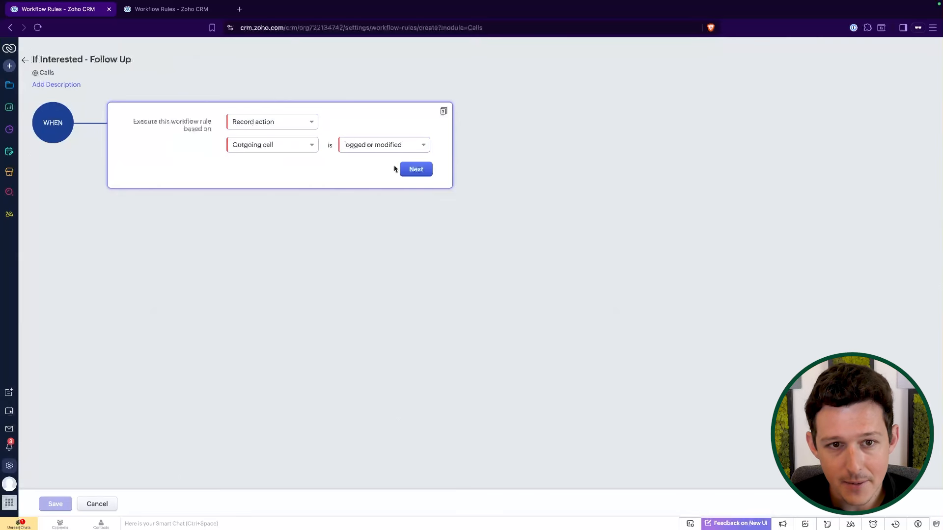
click(418, 169)
click(258, 256)
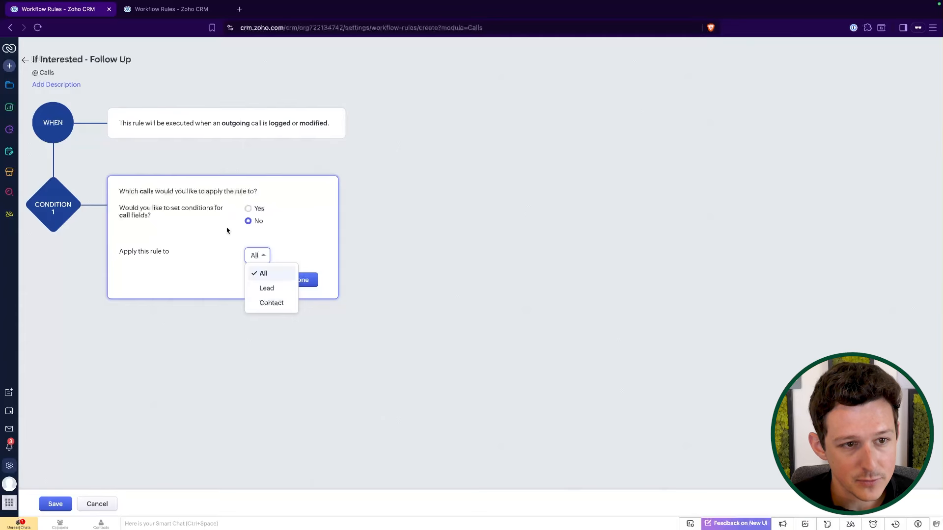
click(218, 209)
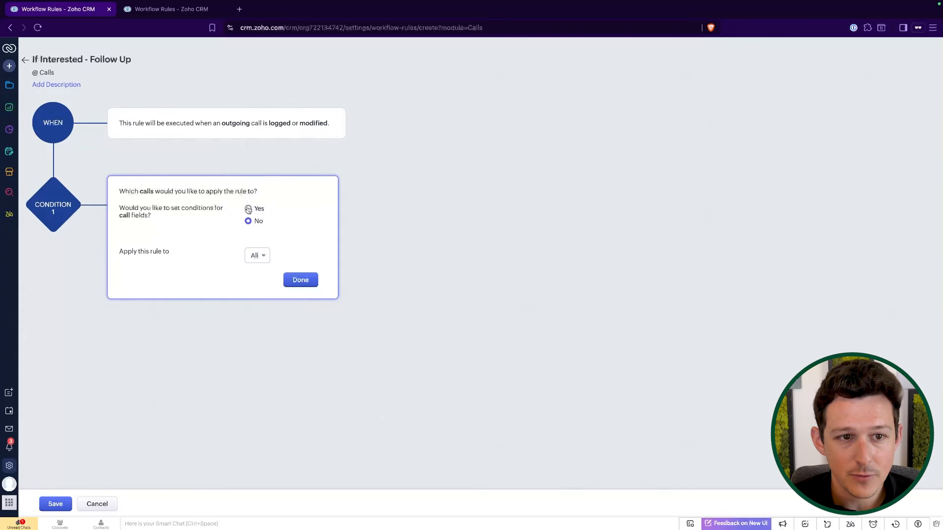
click(258, 255)
click(268, 303)
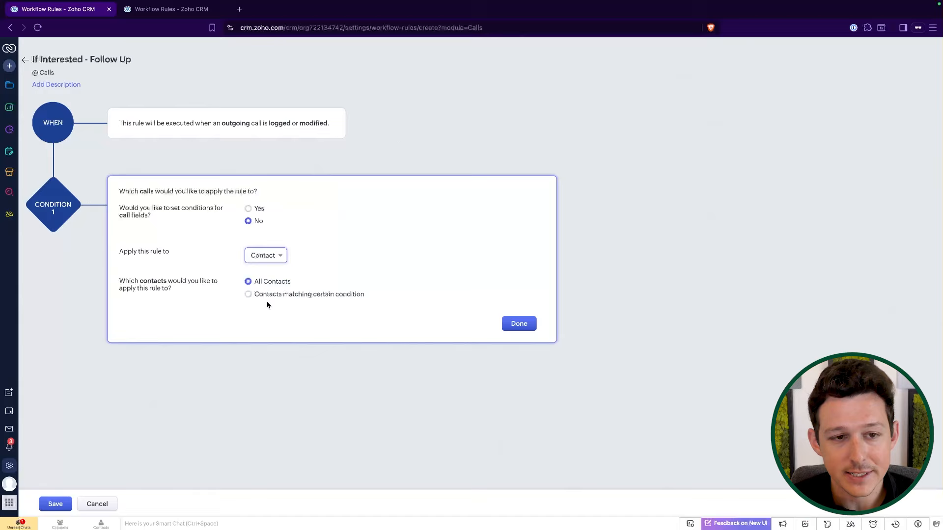
click(269, 257)
click(264, 274)
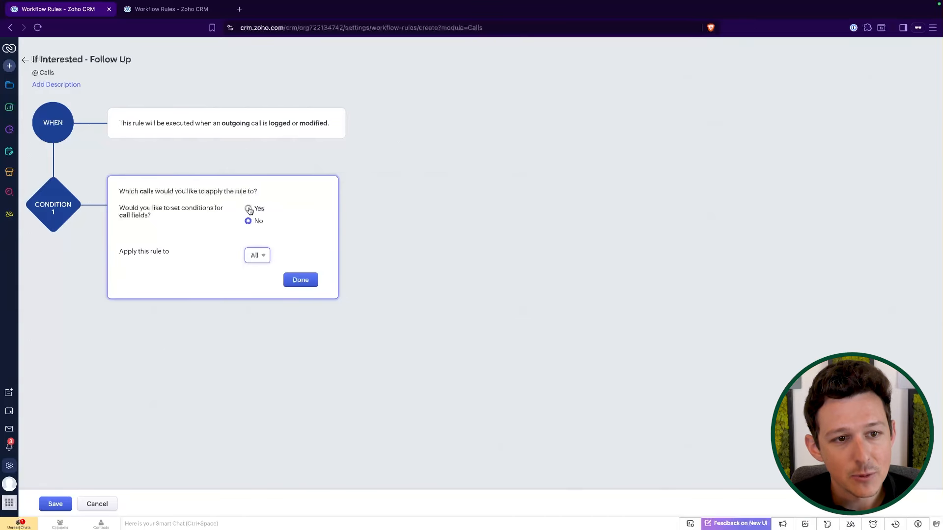
Add a condition so the rule applies only to calls whose Call Result is Interested.
click(248, 209)
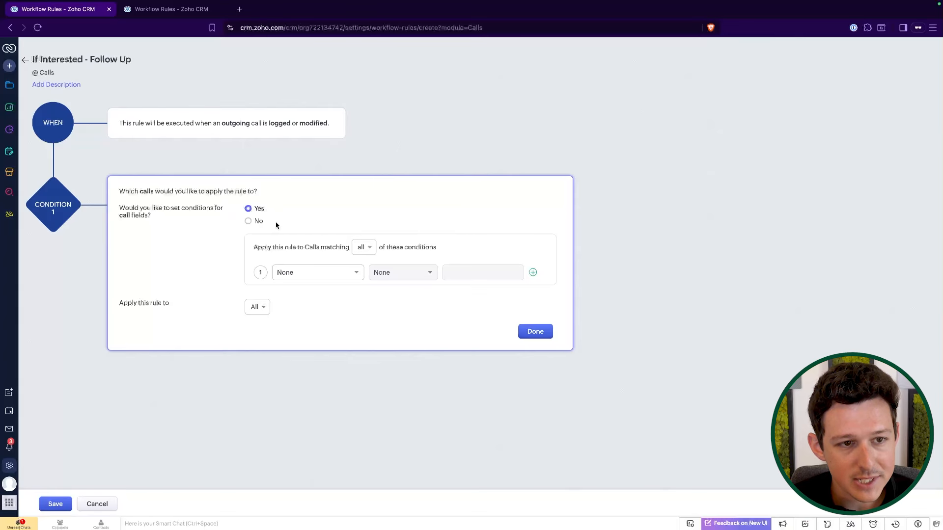
click(313, 273)
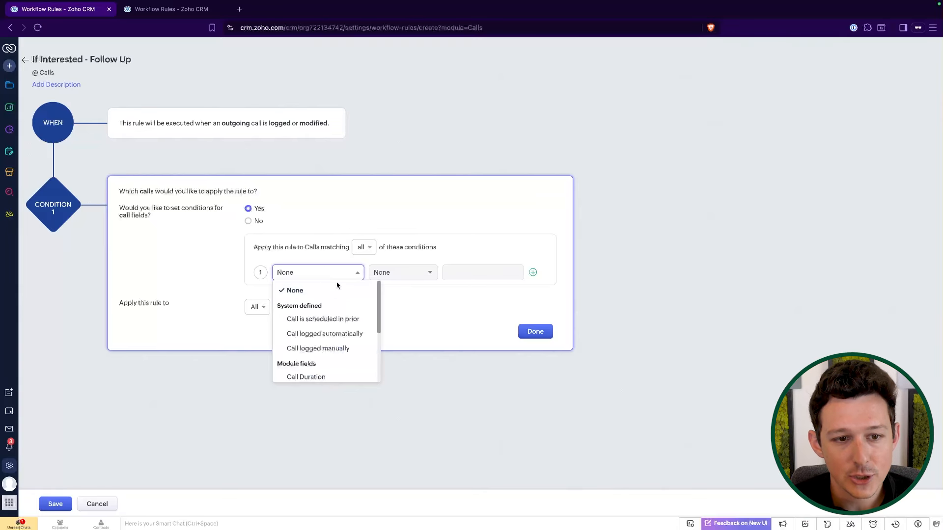
scroll(335, 295, down, 3)
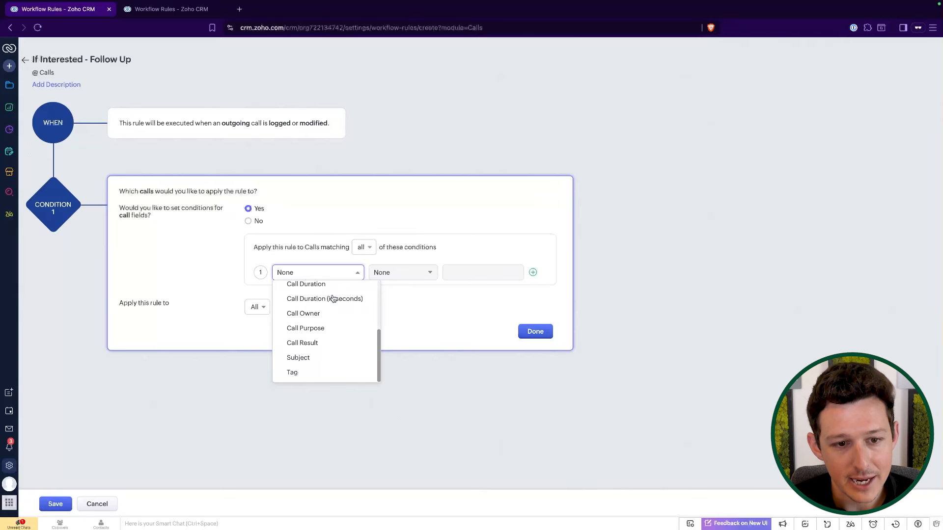
scroll(336, 325, up, 1)
scroll(336, 325, down, 1)
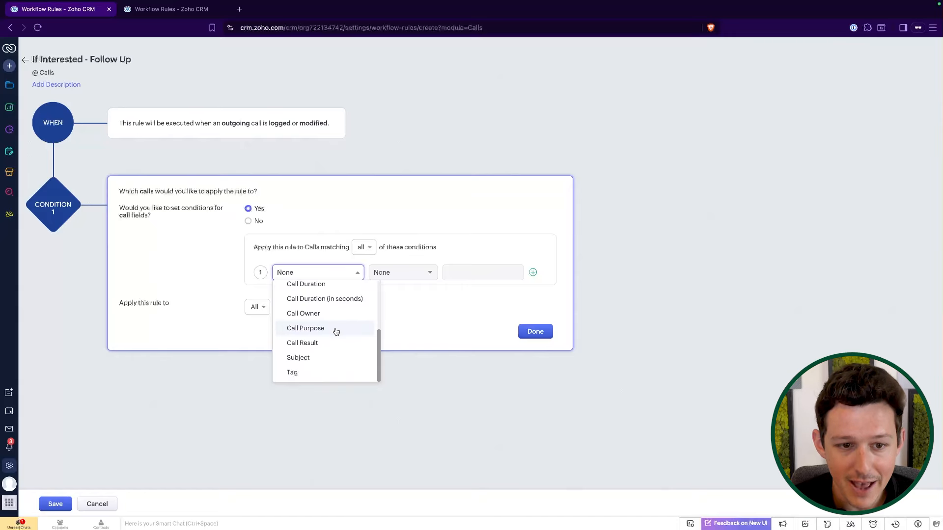
click(339, 341)
click(404, 275)
click(395, 311)
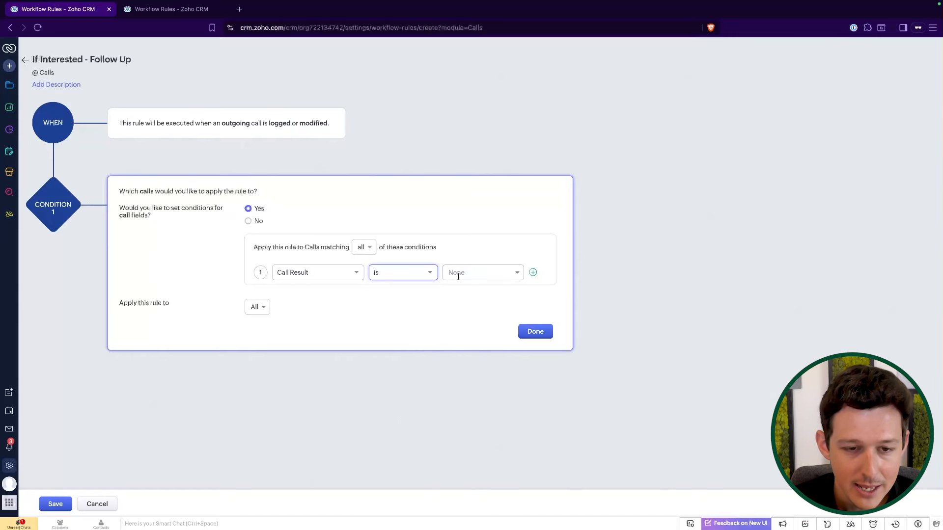
click(454, 274)
click(478, 291)
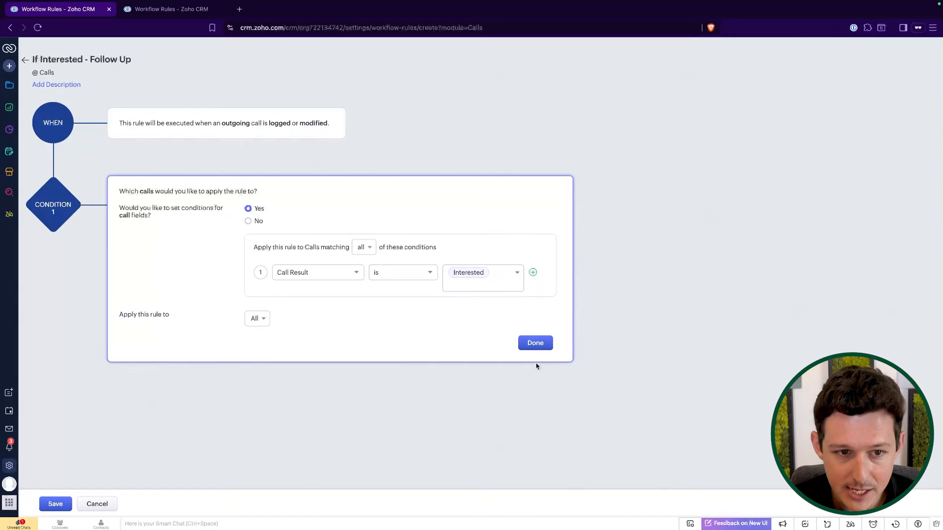
click(536, 338)
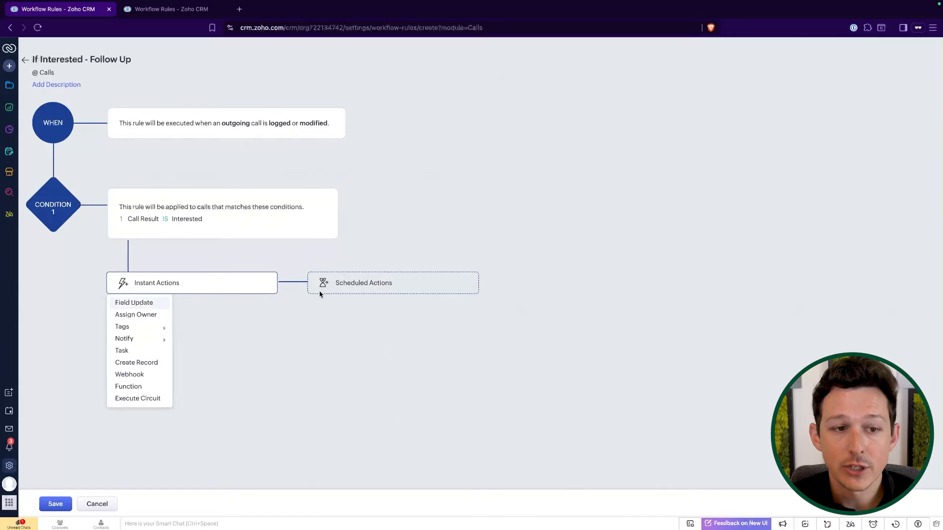
Add an instant Task action "Follow Up on Interested Contact+Deal" due Trigger Date plus 6 business days, and save the rule.
click(146, 351)
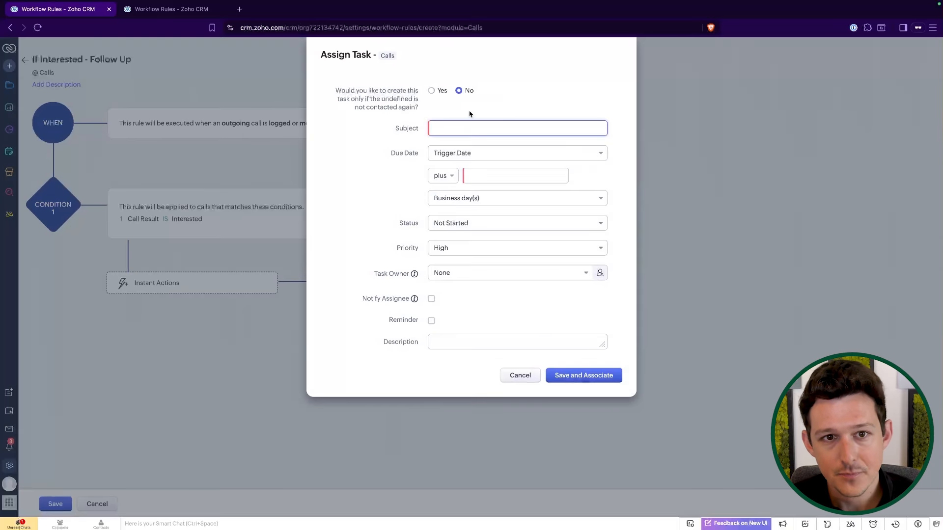
click(456, 133)
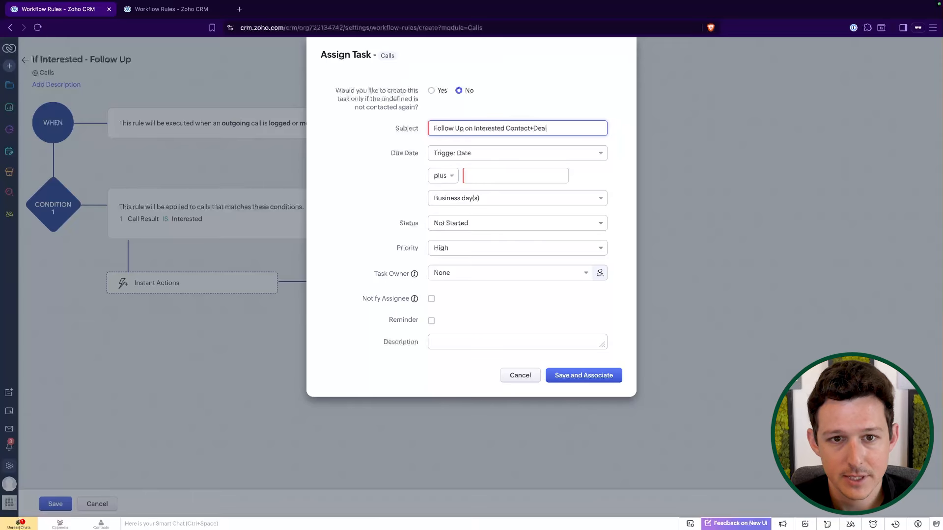
click(489, 178)
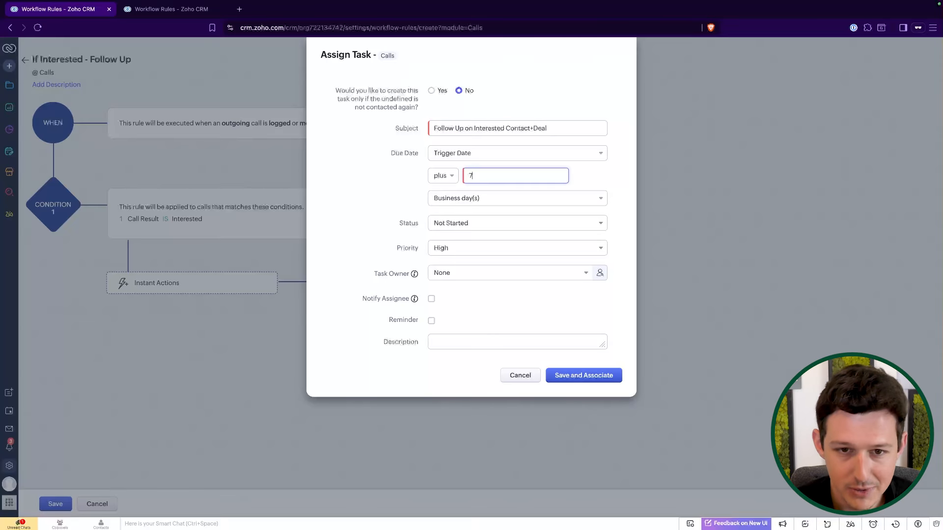
click(518, 79)
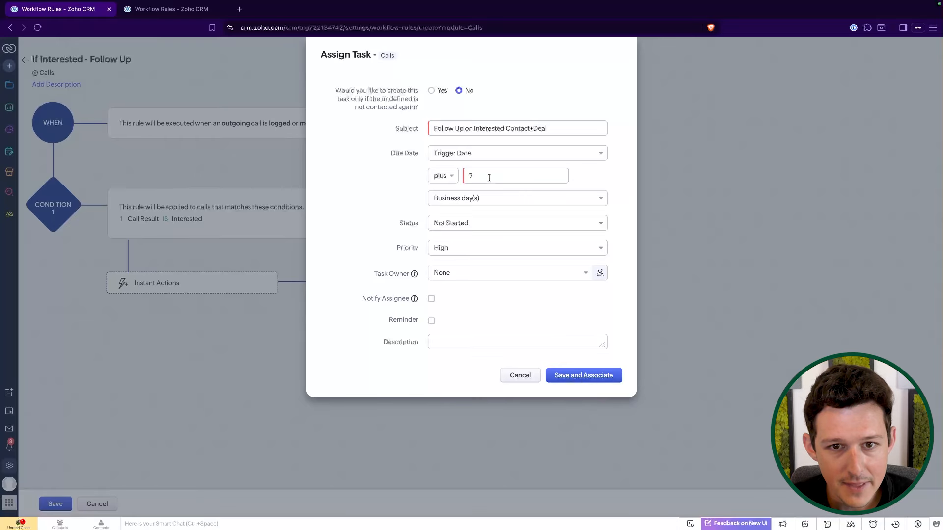
click(535, 100)
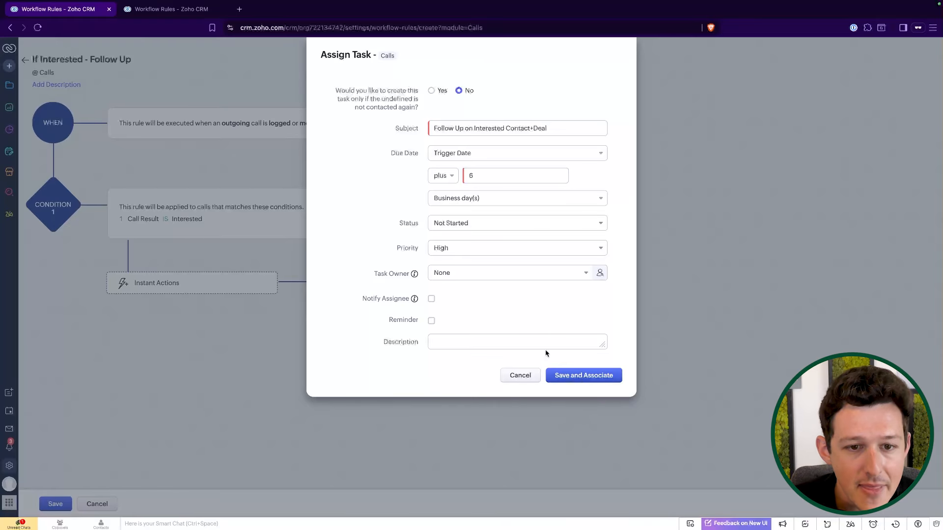
click(584, 376)
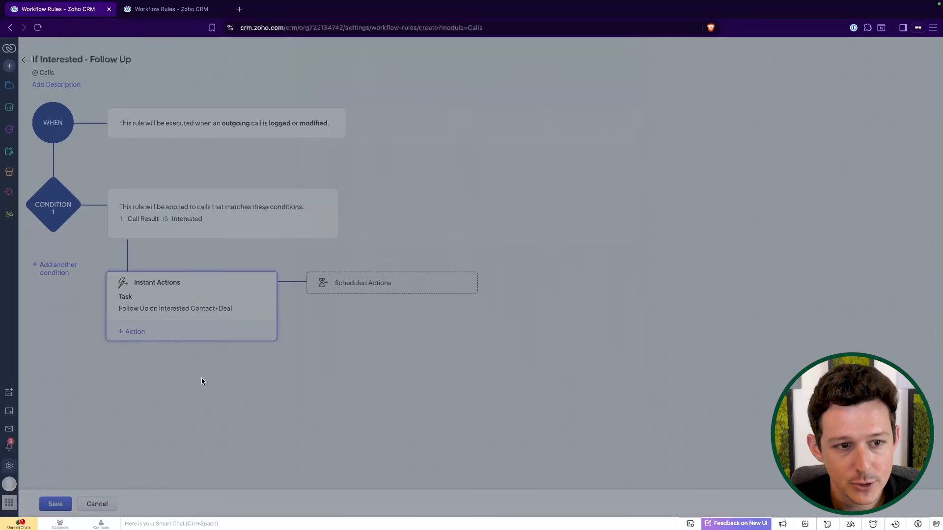
click(55, 504)
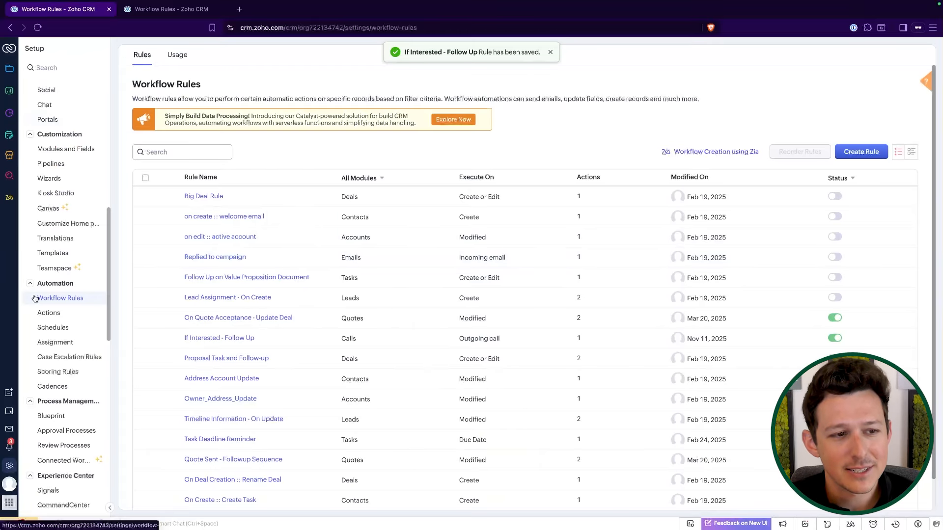
Open the Example Opportunity/Deal record and start logging a new call from its open activities.
click(10, 68)
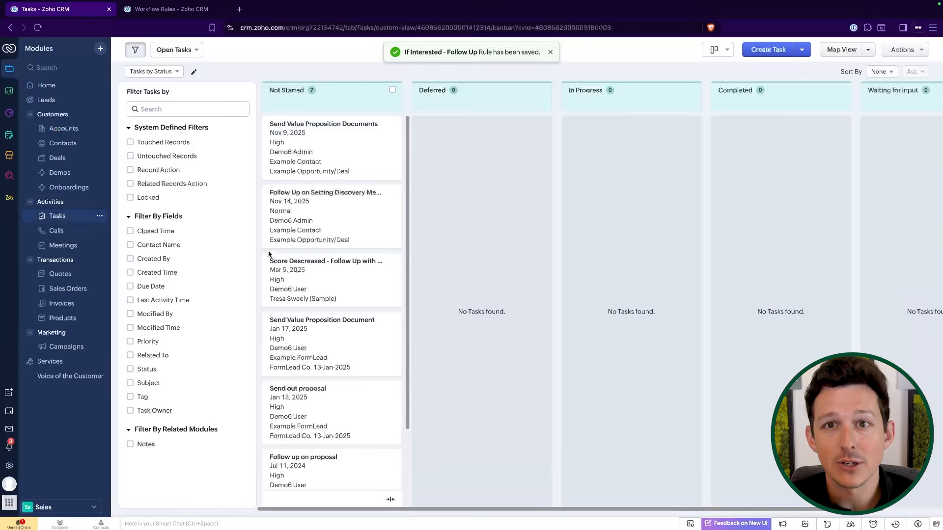
click(72, 166)
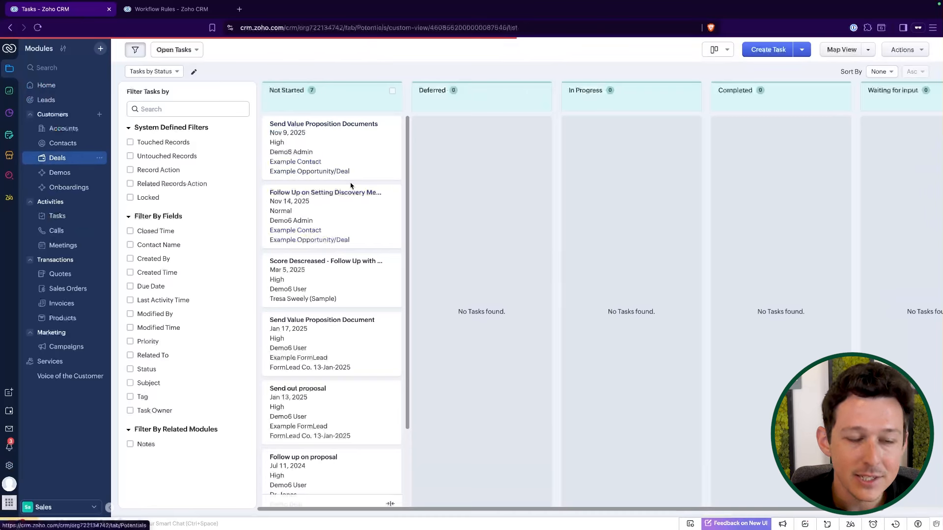
click(414, 215)
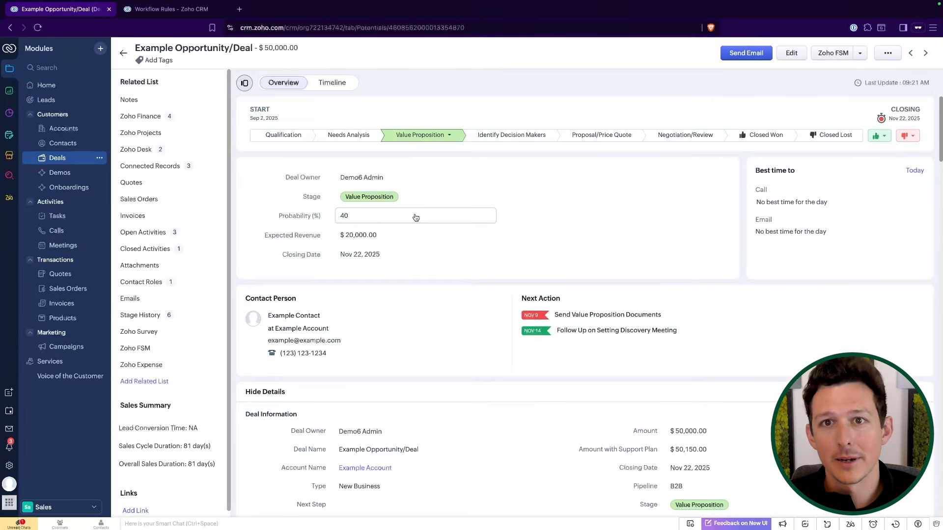
click(143, 232)
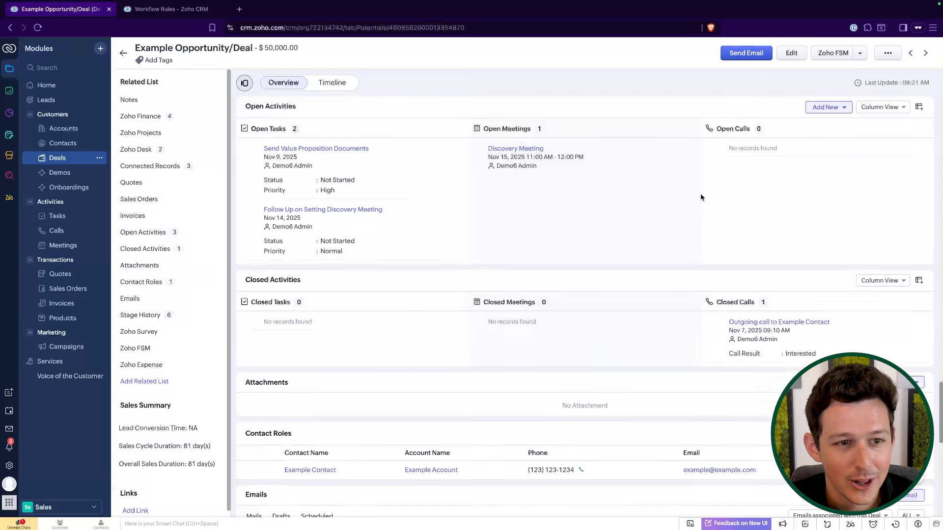
click(828, 107)
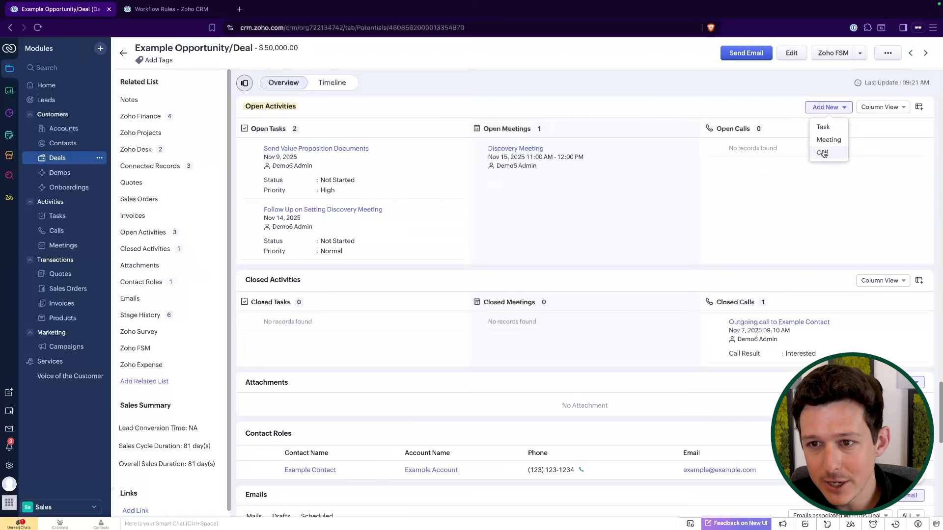
mouse_move(823, 153)
click(792, 173)
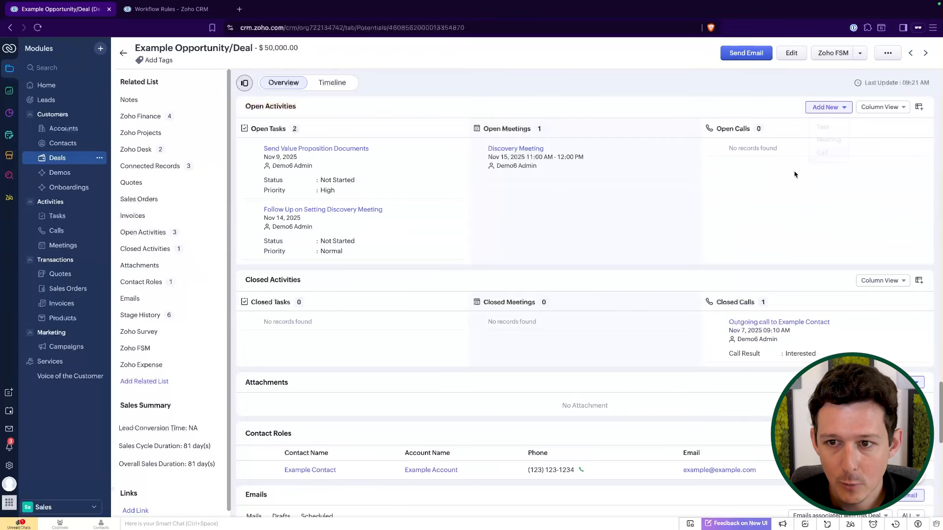
Log the outbound call with start date Nov 7, 2025, duration 10 minutes and Call Result Interested.
click(484, 194)
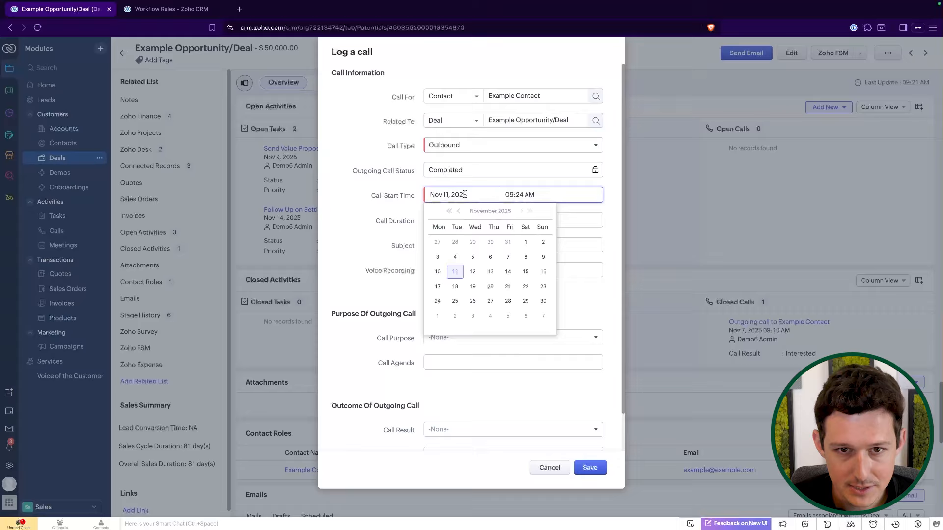
click(509, 257)
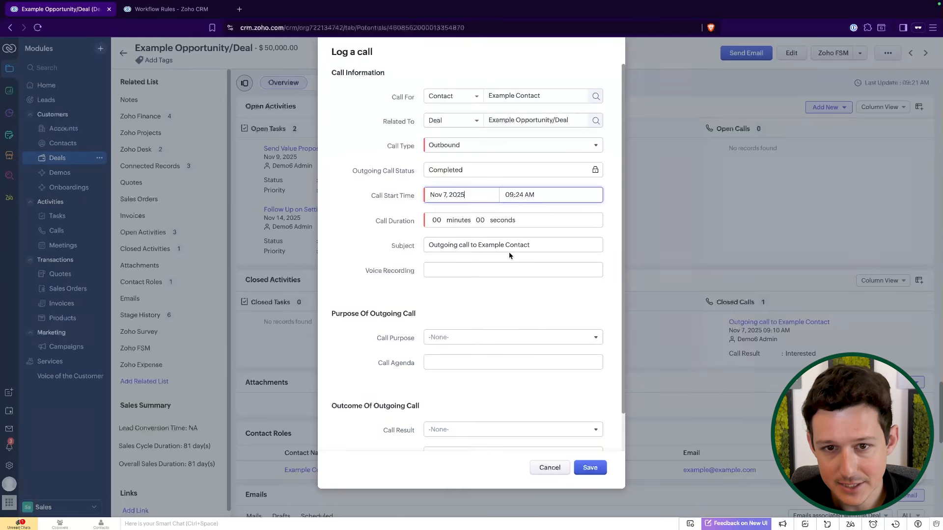
click(436, 220)
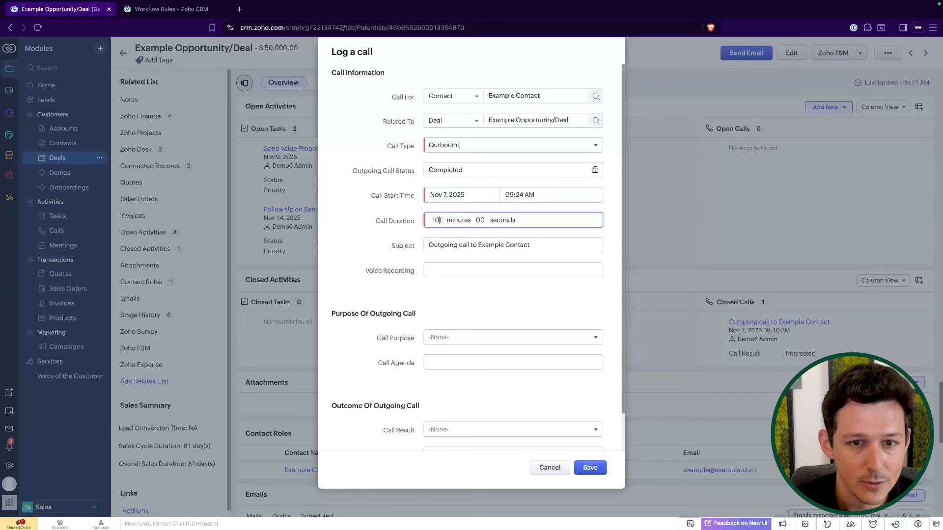
text(10)
click(547, 244)
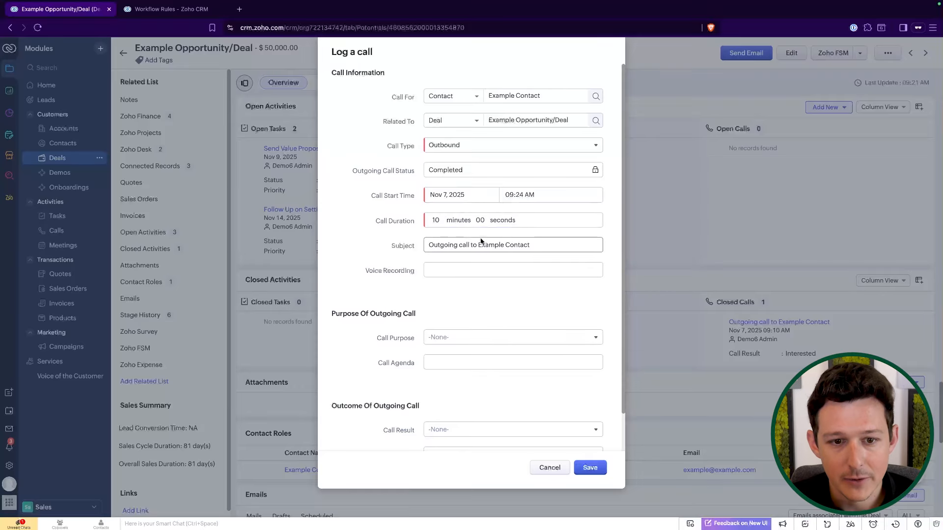
scroll(481, 241, down, 1)
click(480, 389)
click(472, 416)
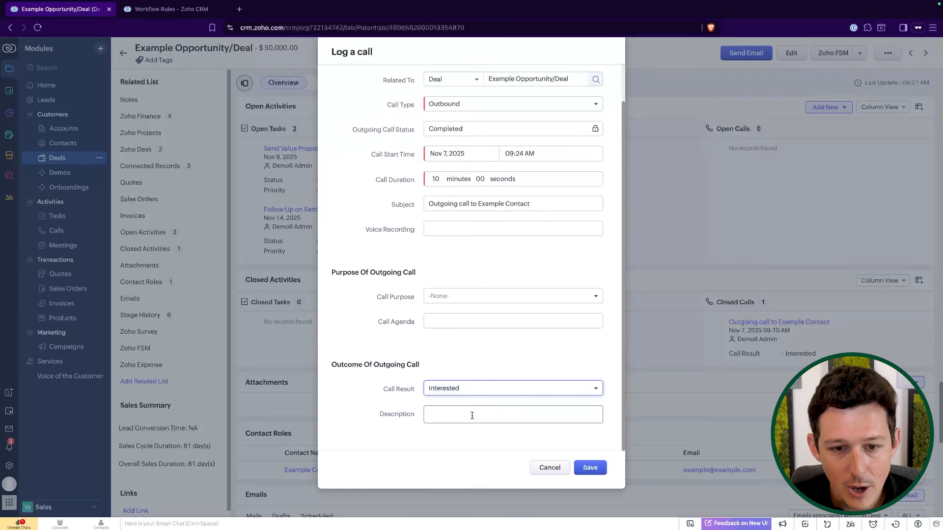
scroll(472, 416, up, 1)
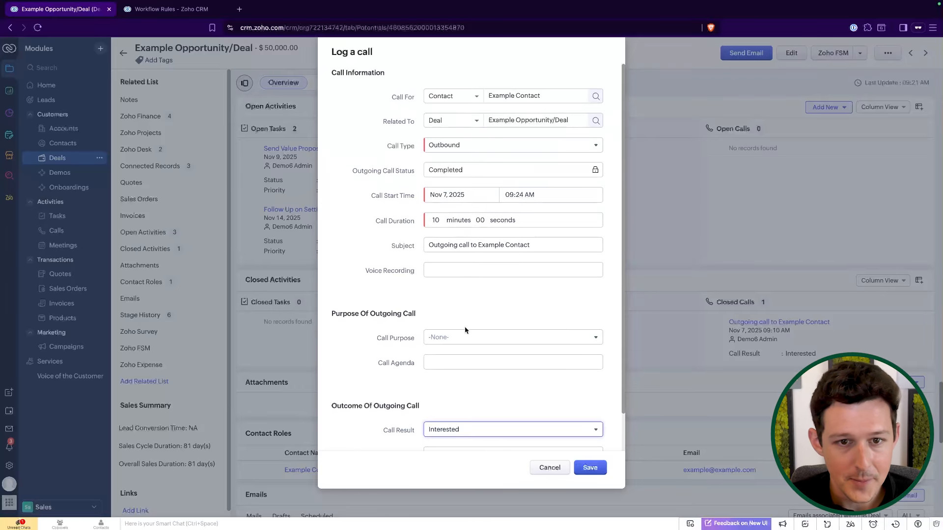
click(591, 468)
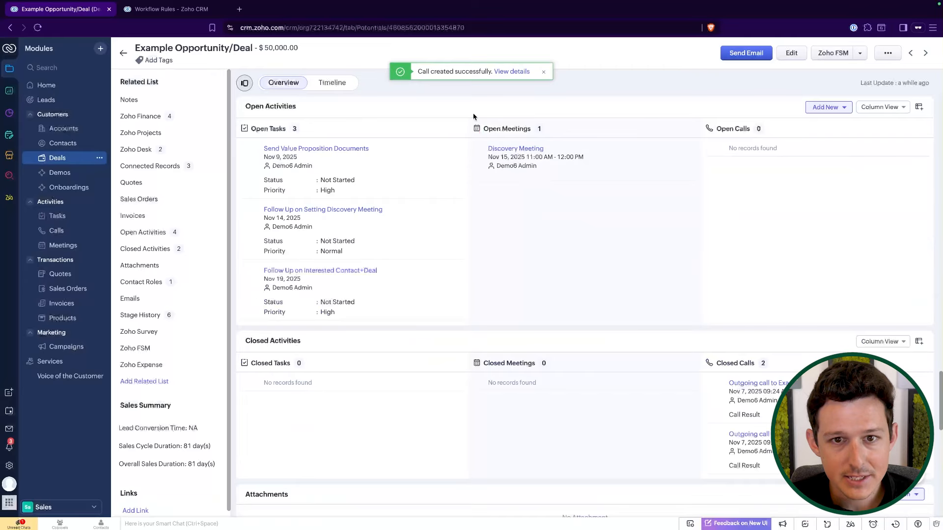
Switch to the workflow rules tab and save the On Stage - Create Task rule.
scroll(489, 249, up, 1)
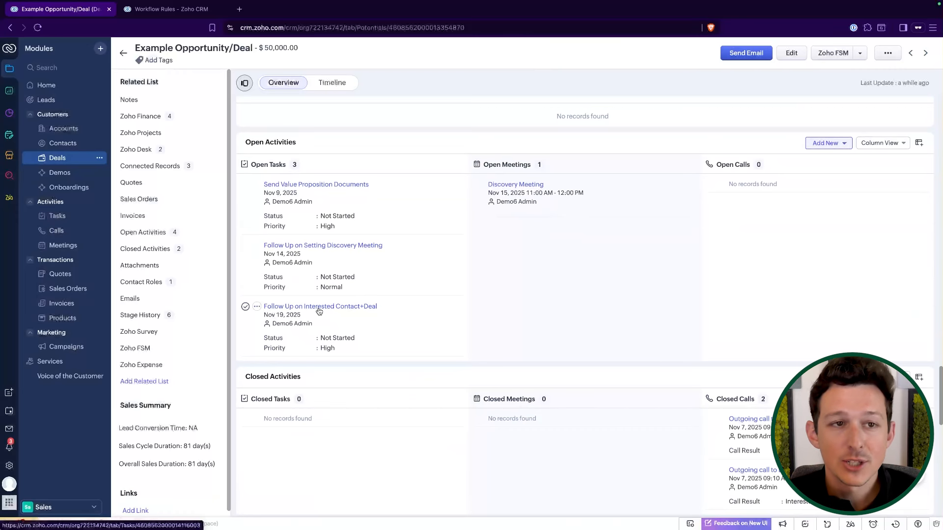
click(178, 13)
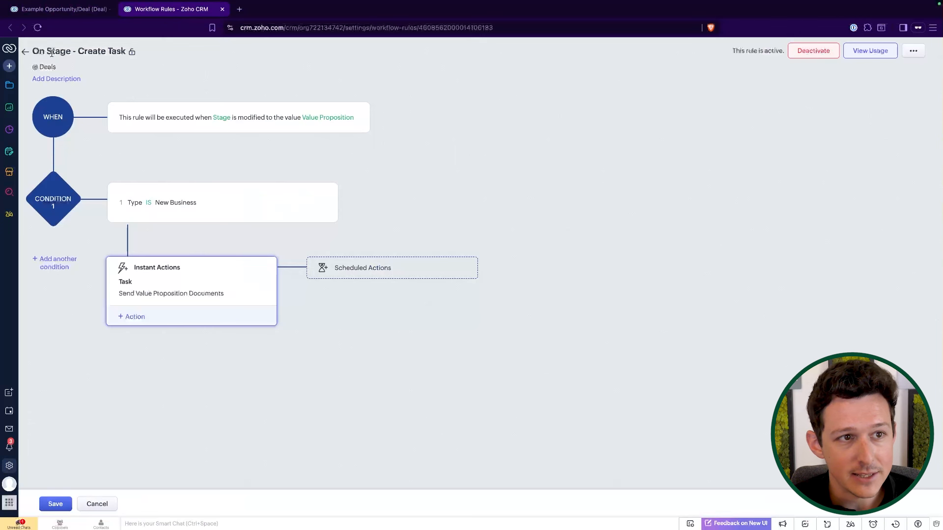
click(55, 504)
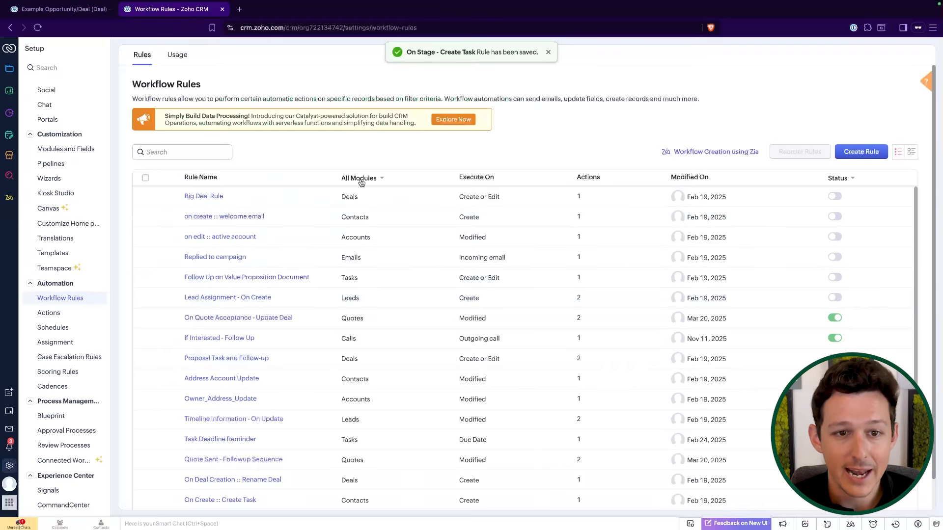
Filter the workflow rules list to the Calls module and open the If Interested - Follow Up rule.
click(361, 183)
text(call)
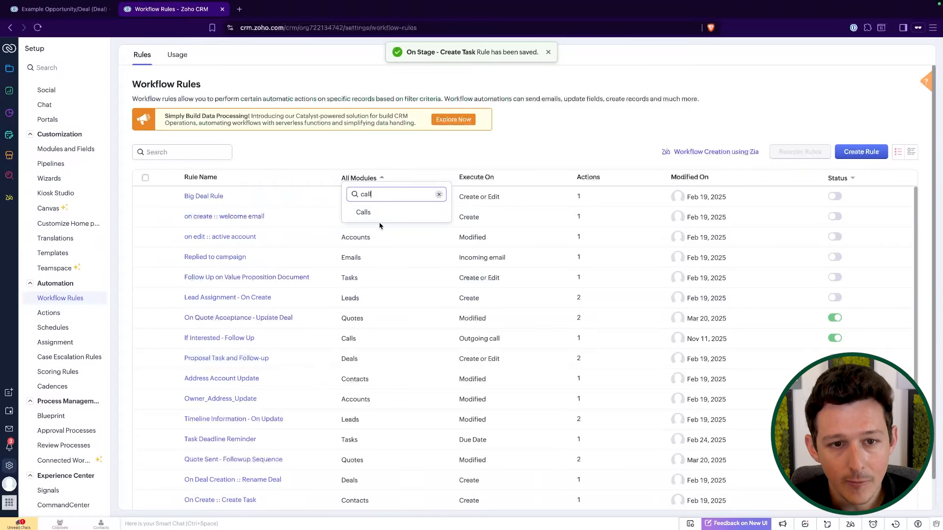
click(376, 218)
click(242, 196)
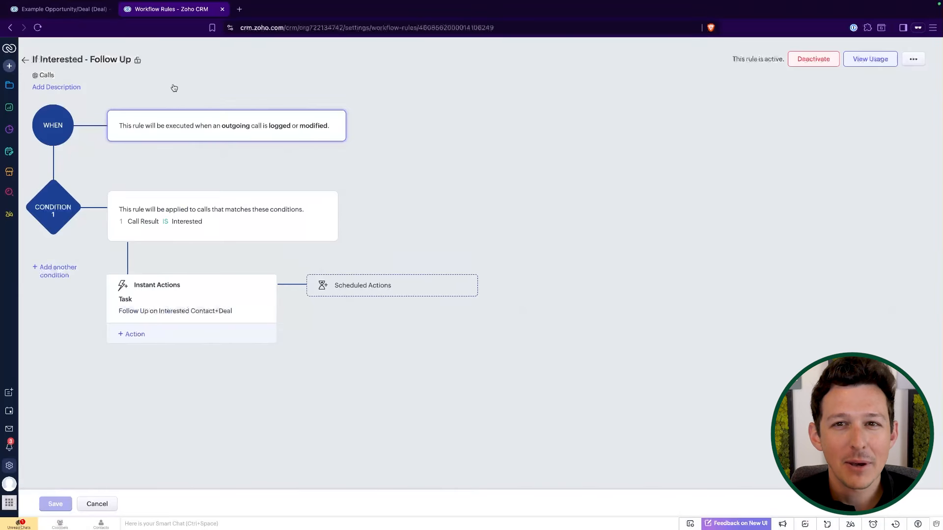
Review the automatically created Follow Up on Interested Contact+Deal task's details, then return to its deal record.
click(73, 8)
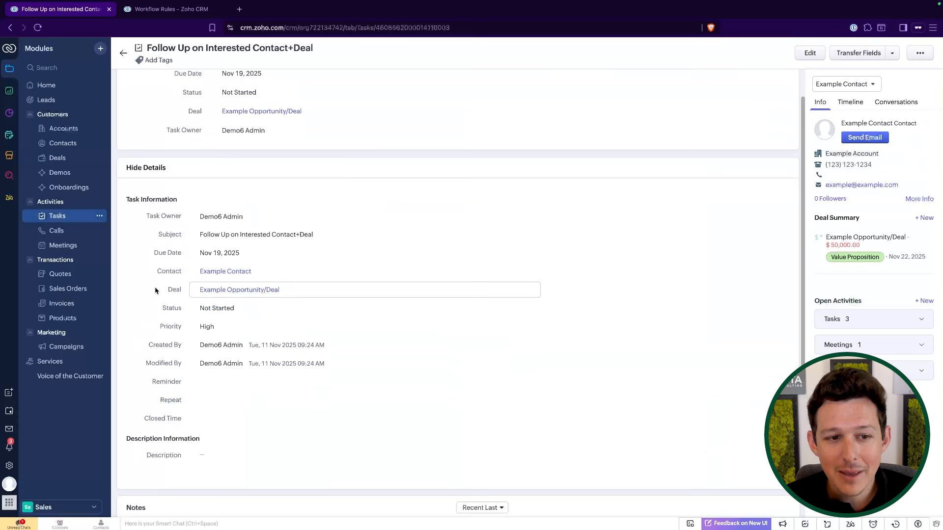
drag(156, 291, 318, 295)
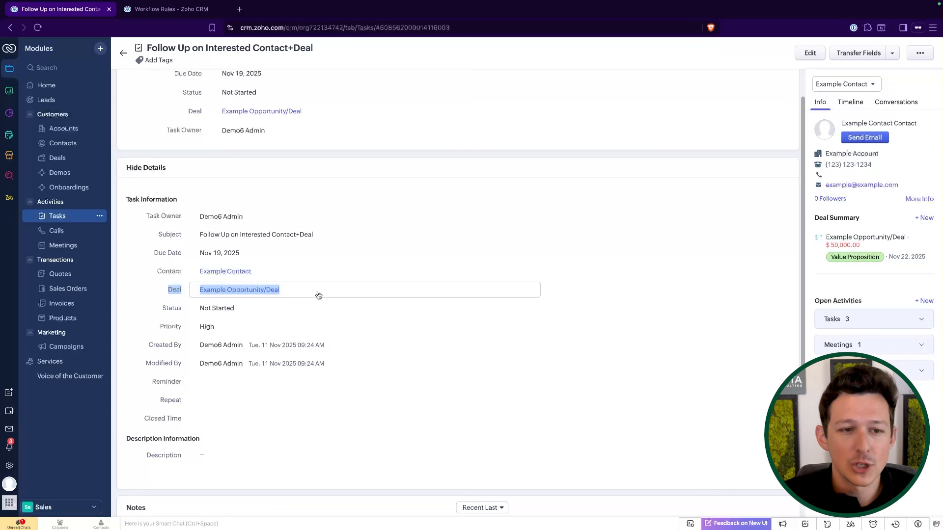
click(305, 152)
scroll(305, 167, up, 1)
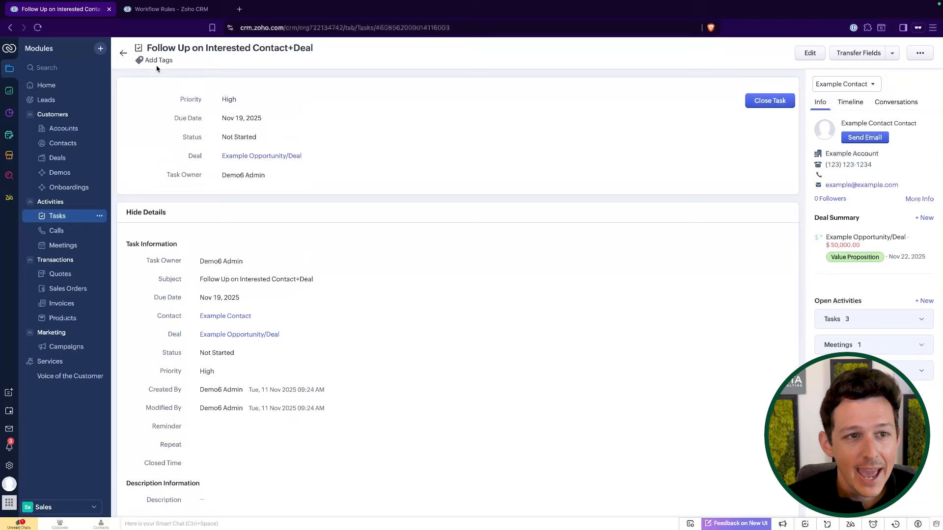
click(123, 53)
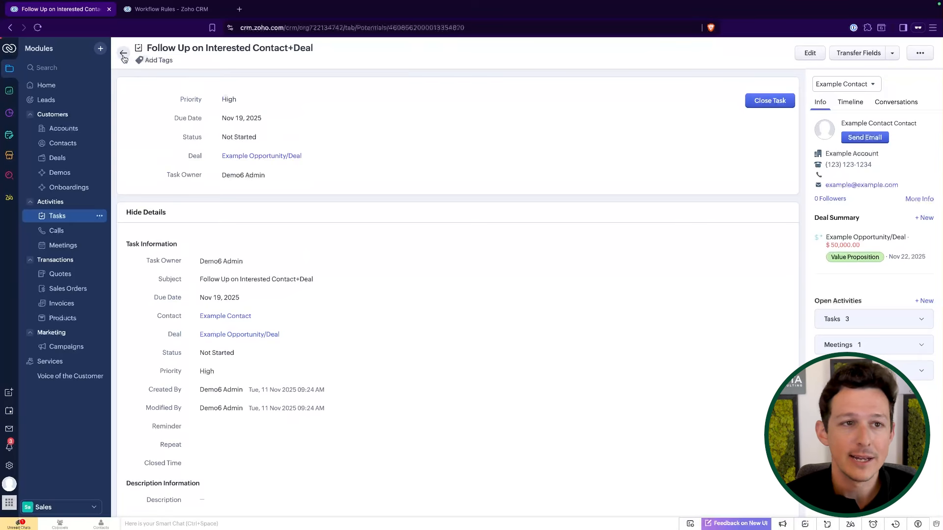
Compare the If Interested - Follow Up rule with the next actions listed on the Example Opportunity/Deal record.
click(167, 10)
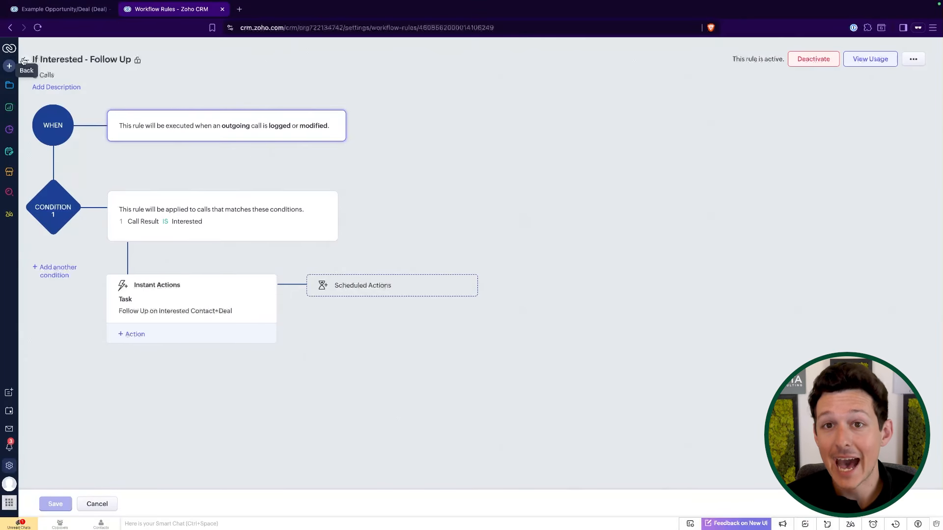
click(70, 12)
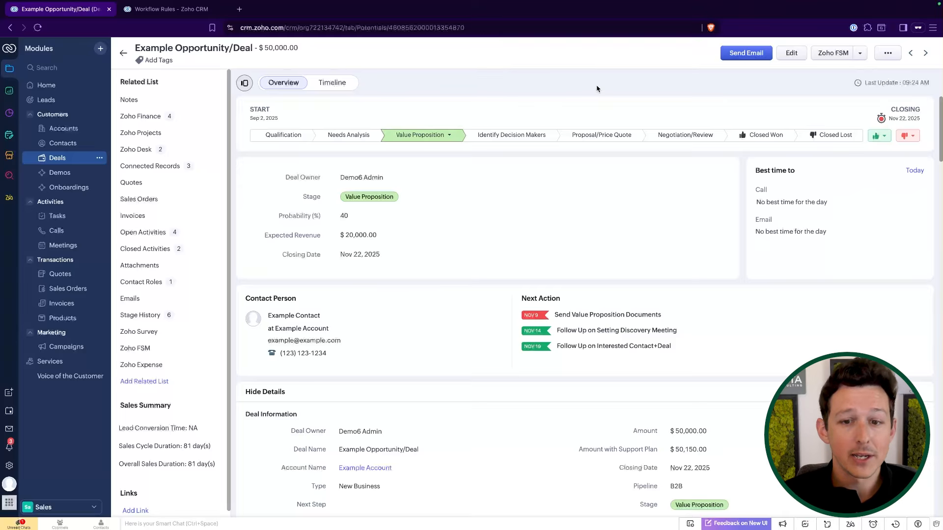
drag(668, 319, 553, 317)
click(563, 82)
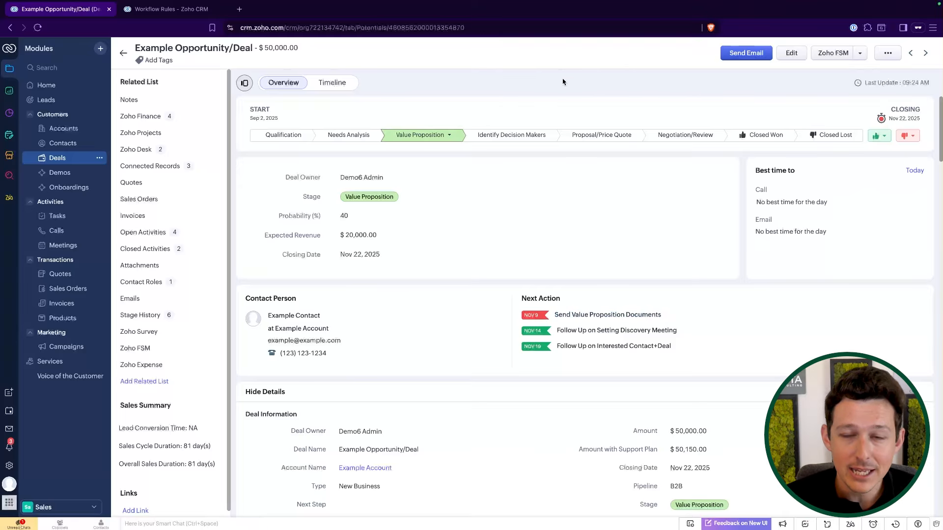
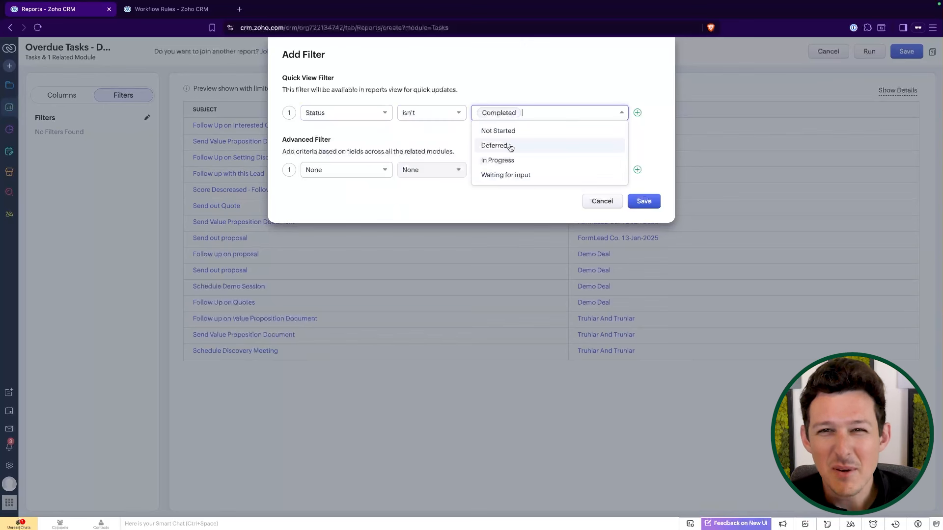
click(511, 146)
click(514, 82)
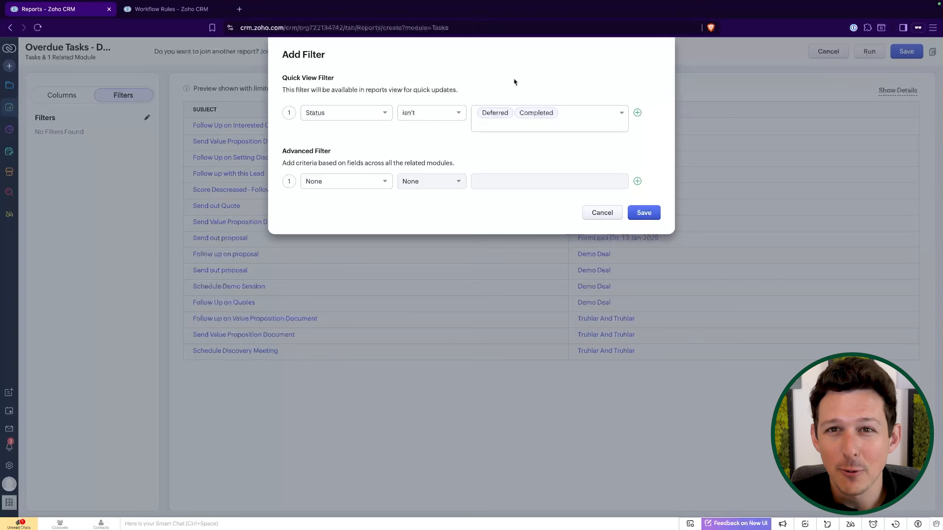
mouse_move(498, 114)
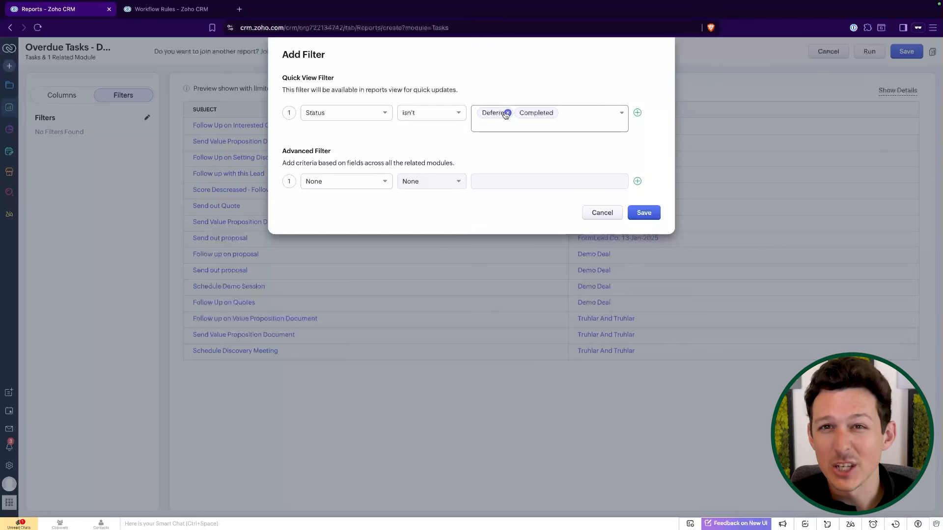
click(506, 113)
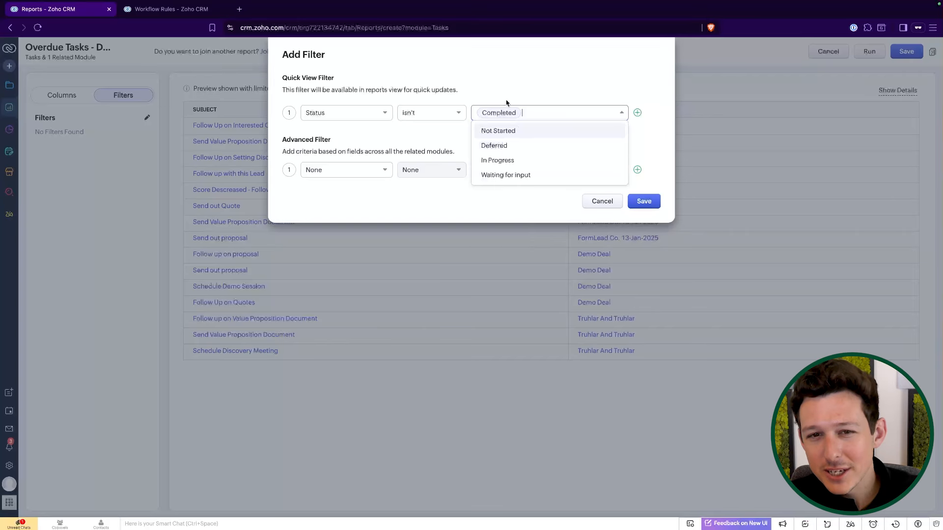
Save the quick view filter that excludes tasks whose Status is Completed.
click(638, 201)
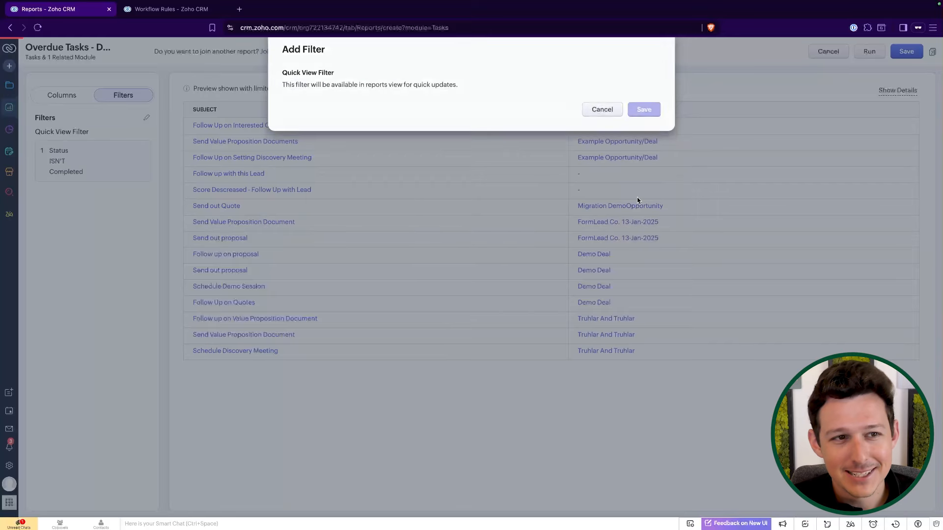
Add a second quick view filter condition Due Date Age in Days > 0 and save the filters.
click(148, 119)
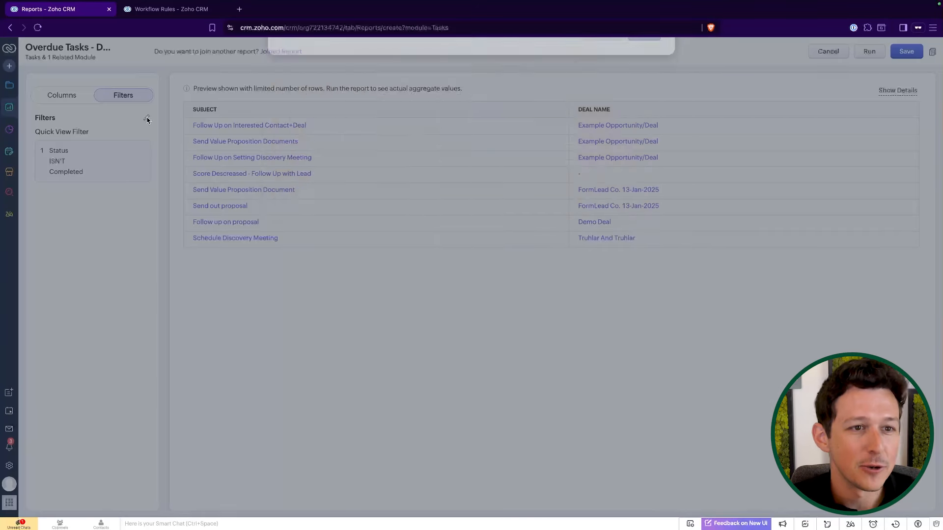
click(636, 113)
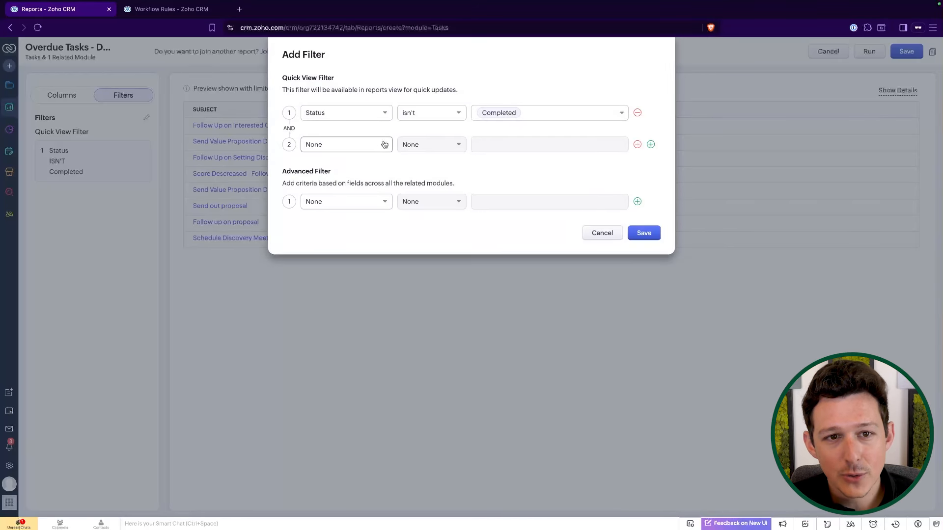
click(358, 145)
text(due)
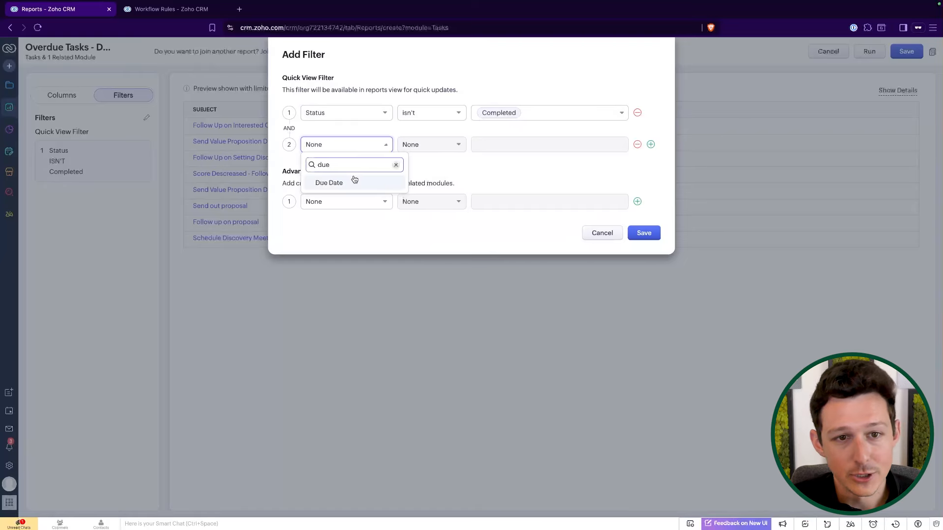
click(329, 182)
click(448, 143)
scroll(449, 230, down, 1)
scroll(450, 230, down, 6)
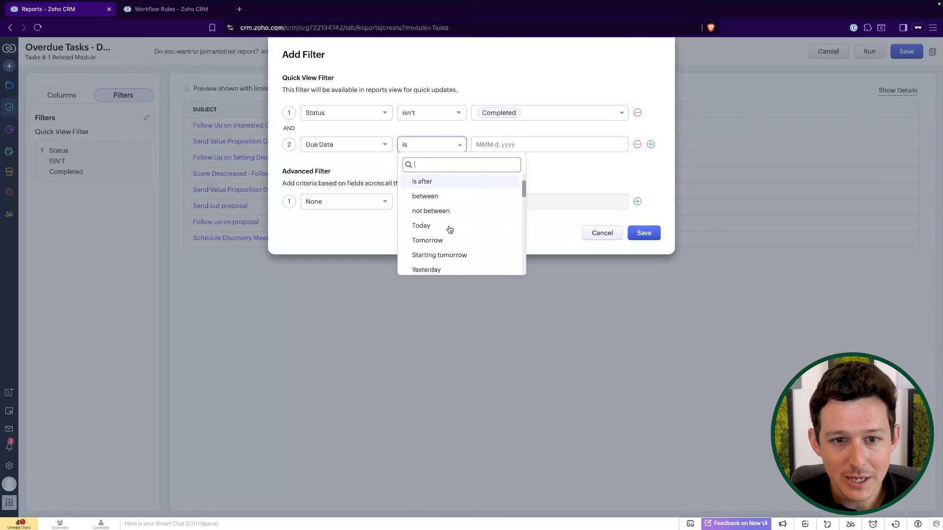
scroll(450, 229, down, 3)
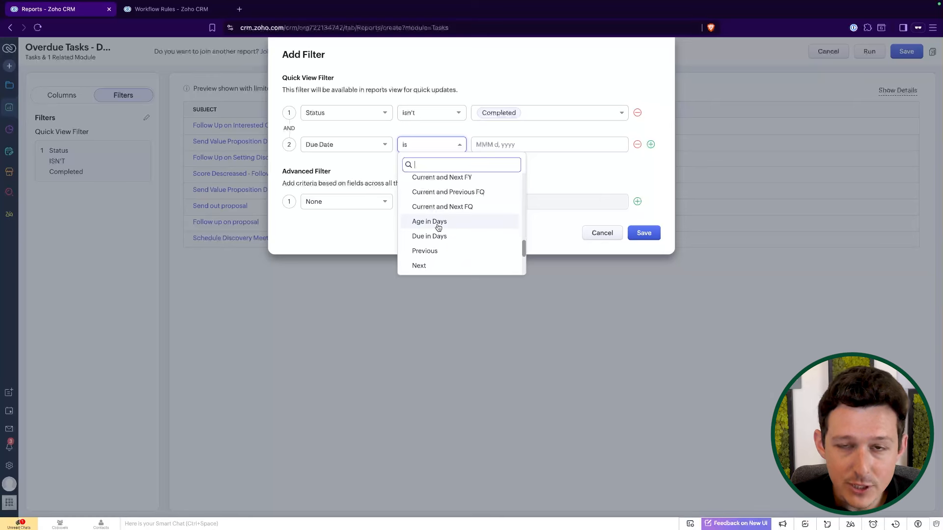
click(438, 227)
click(497, 146)
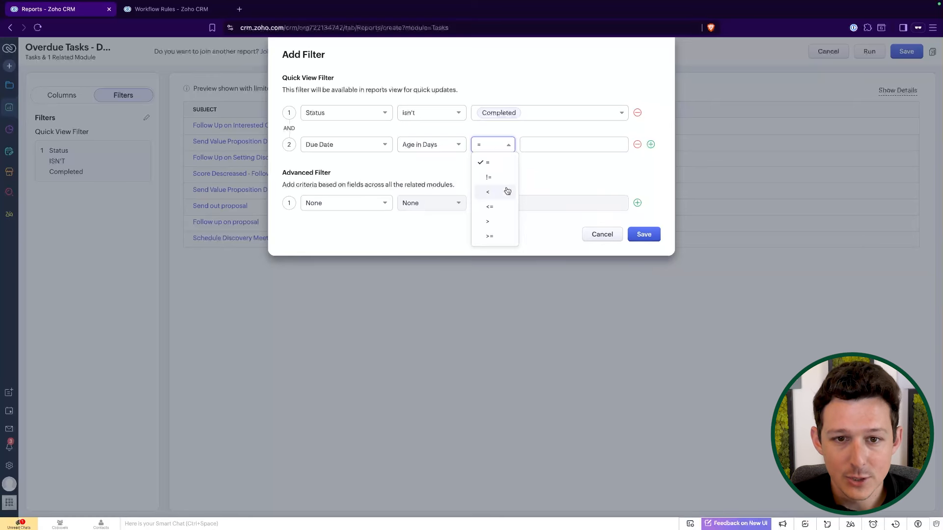
click(506, 237)
click(497, 147)
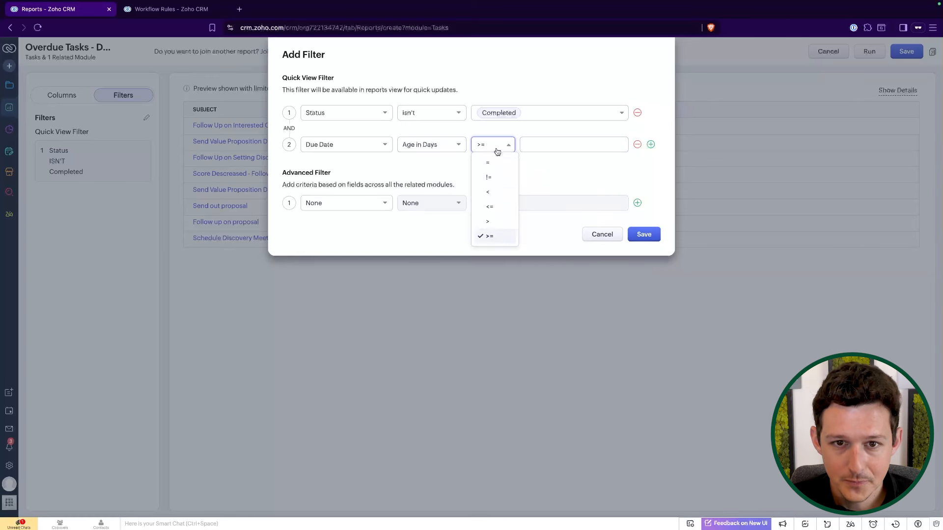
click(501, 222)
click(551, 147)
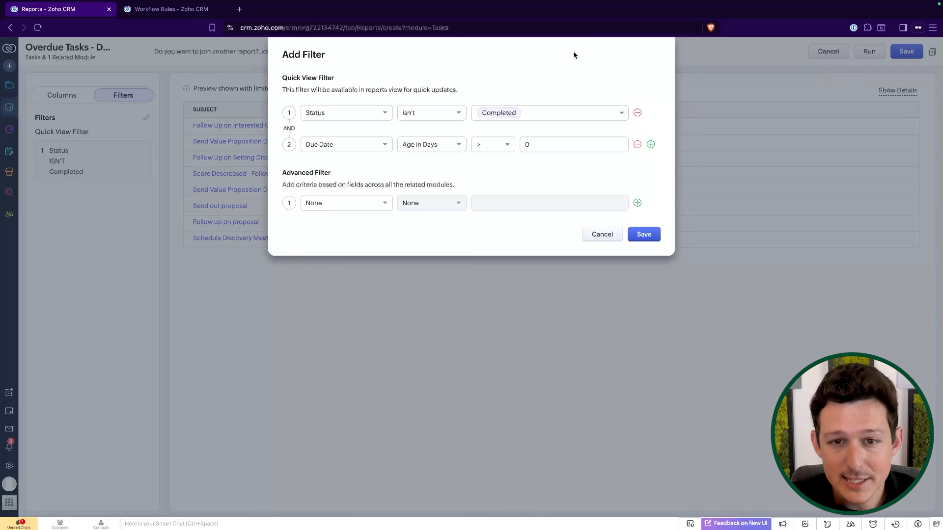
click(646, 230)
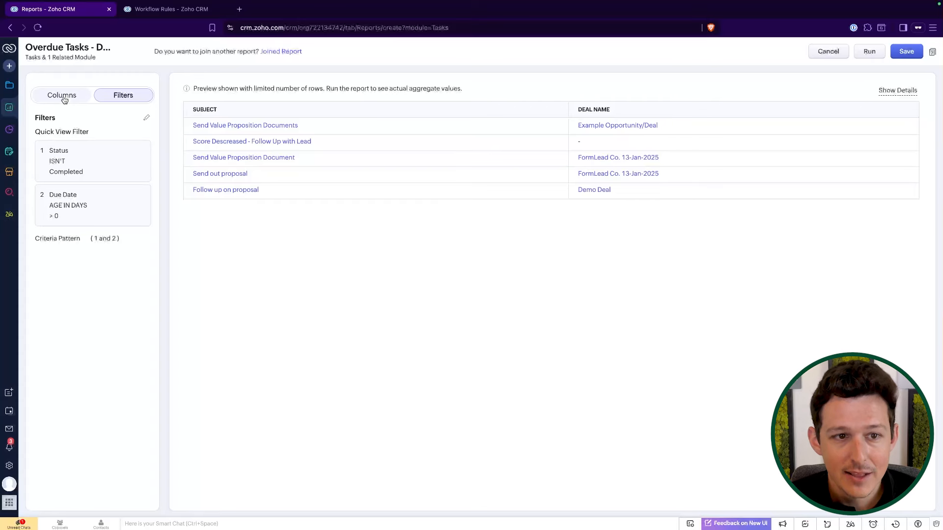
Add the task Status and Due Date columns to the report.
click(89, 93)
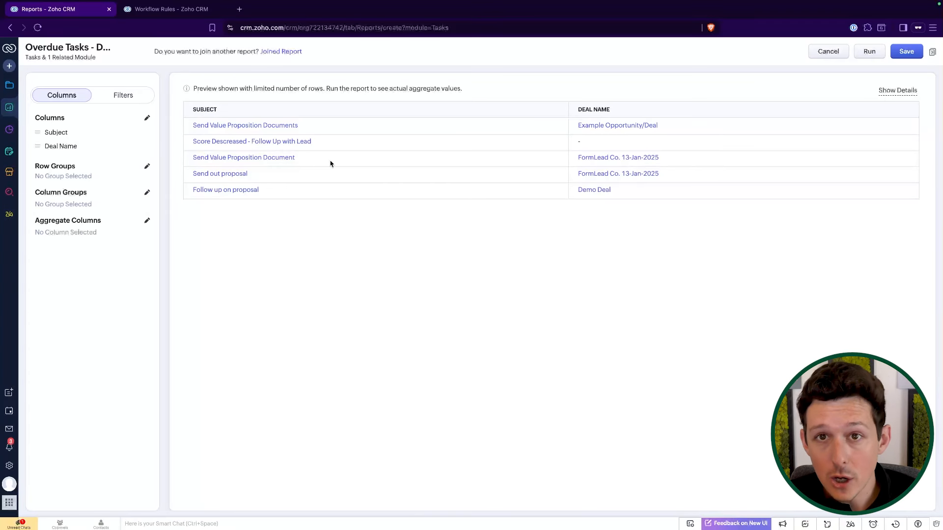
click(147, 119)
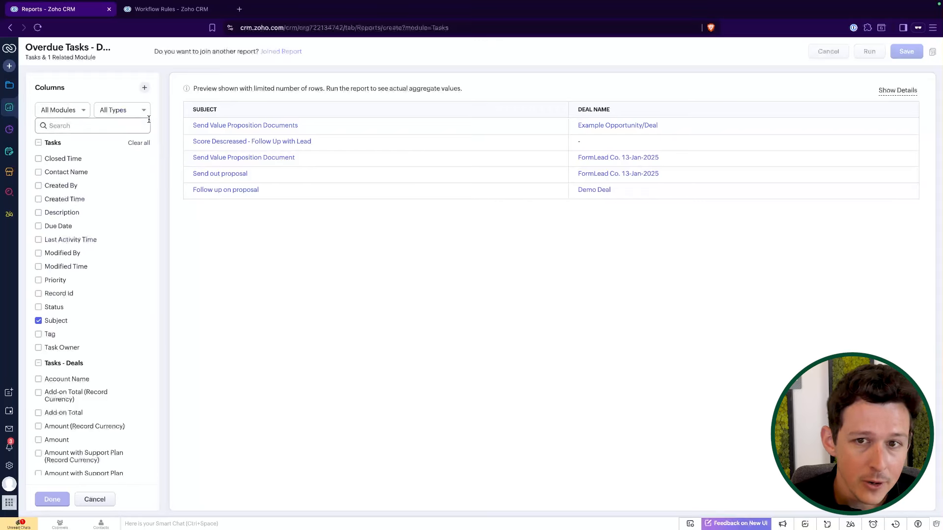
scroll(83, 198, down, 1)
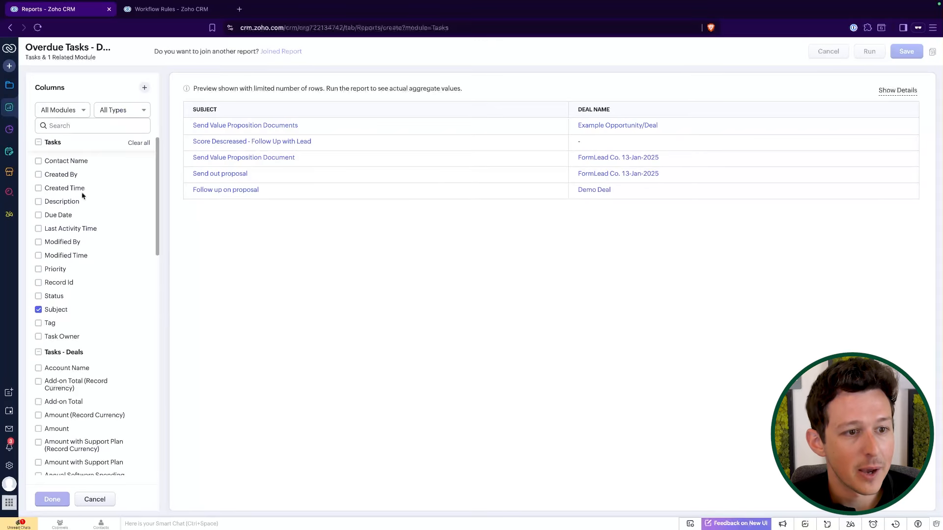
scroll(58, 273, up, 1)
click(55, 307)
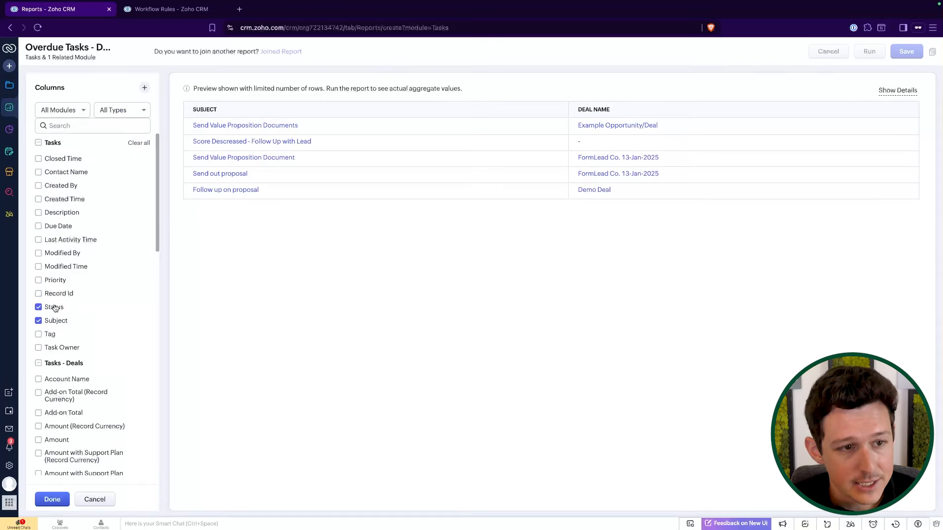
click(58, 227)
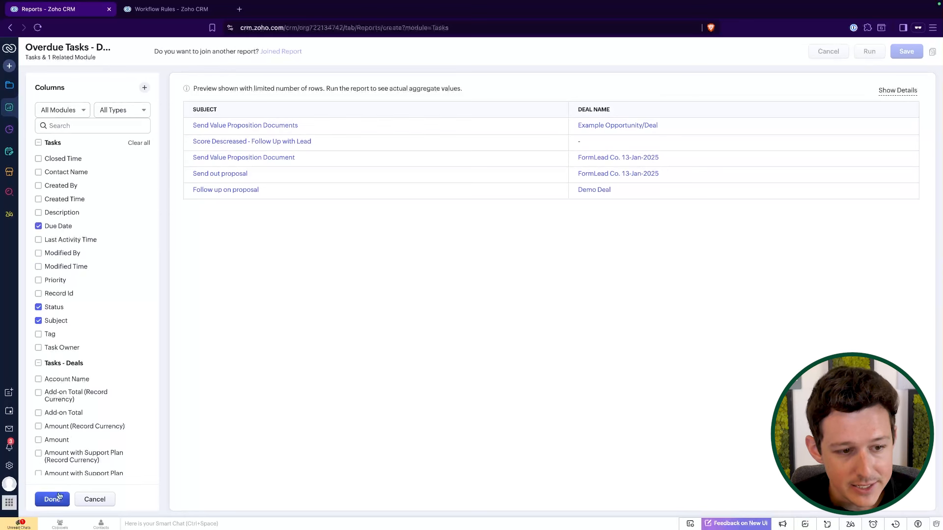
click(53, 500)
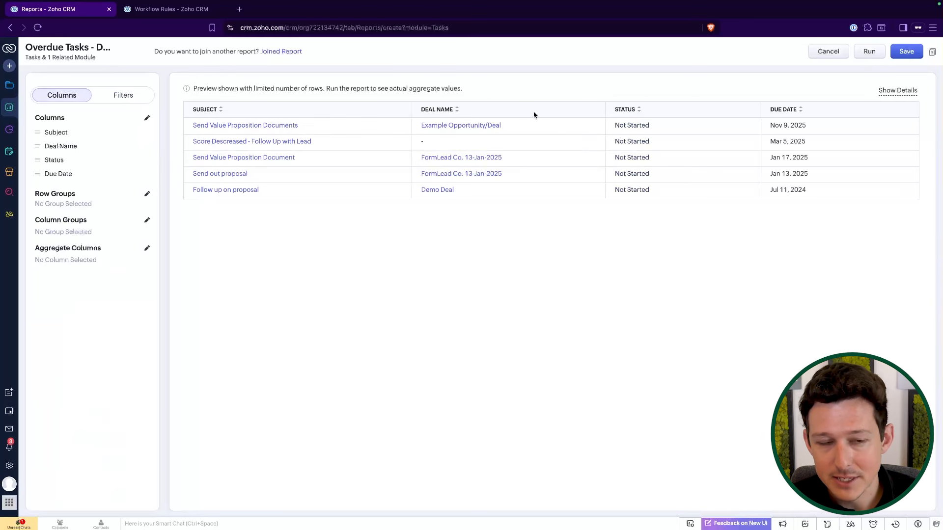
Add the deal's Closing Date and Stage columns from the Tasks - Deals module.
click(147, 121)
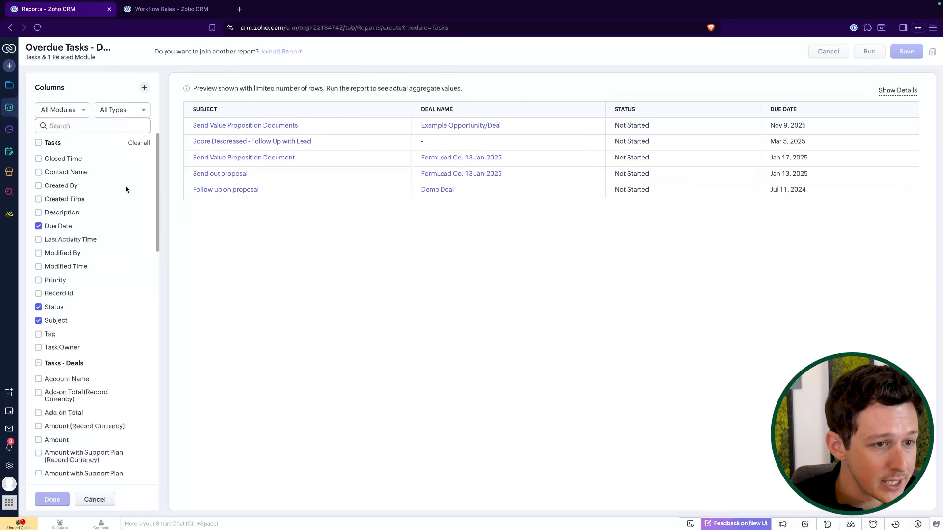
scroll(107, 236, down, 1)
click(81, 116)
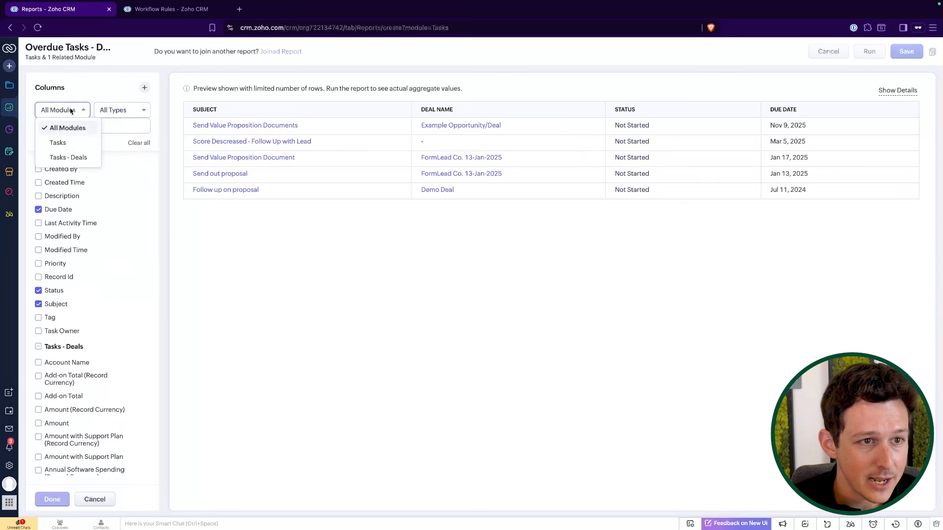
click(70, 156)
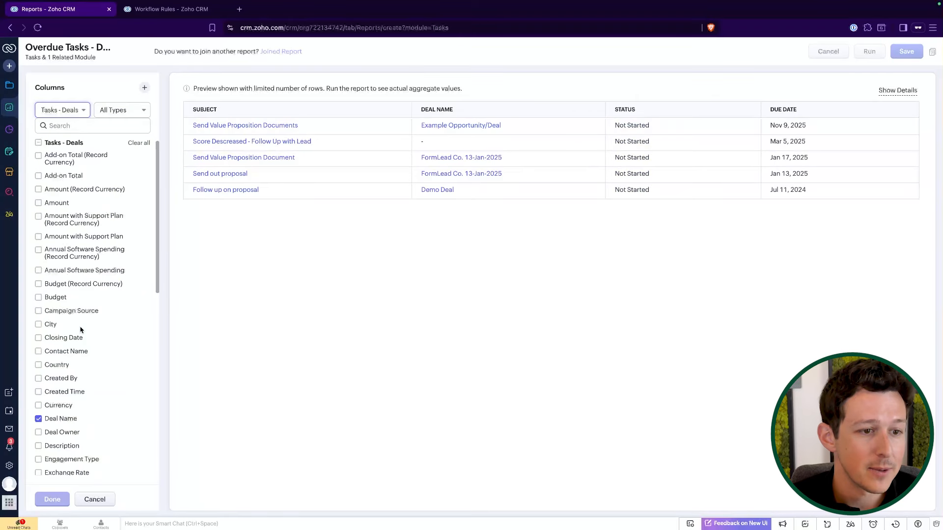
click(68, 338)
scroll(58, 400, down, 12)
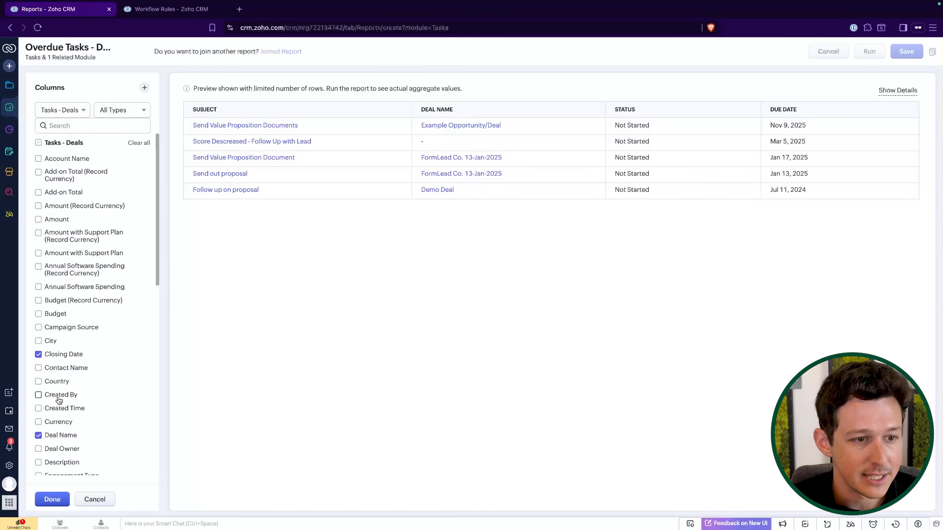
click(38, 367)
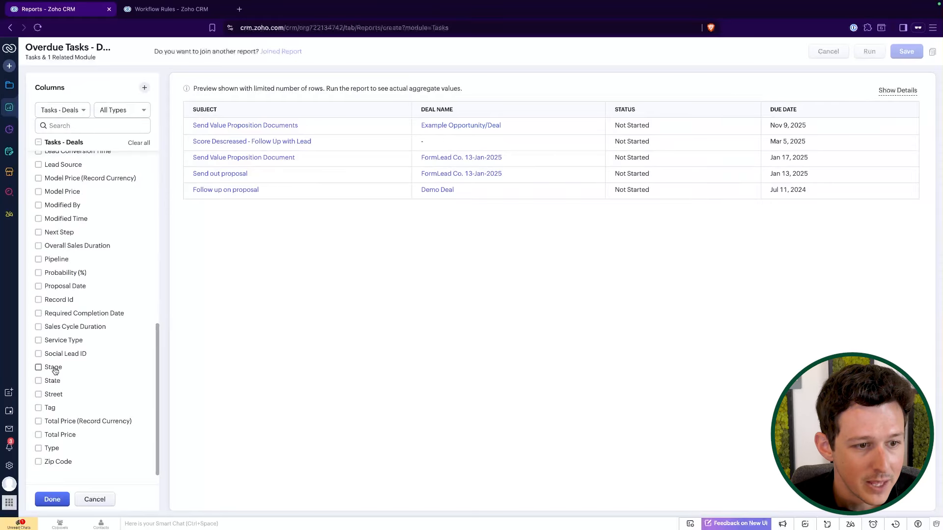
click(52, 500)
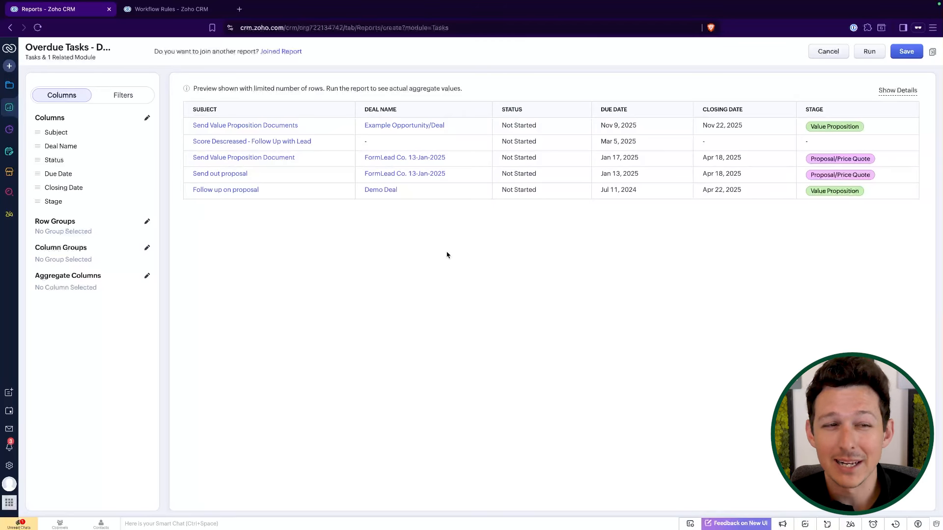
Reorder the columns so Deal Name and Stage come first, and add a Task Owner column.
drag(39, 187, 37, 167)
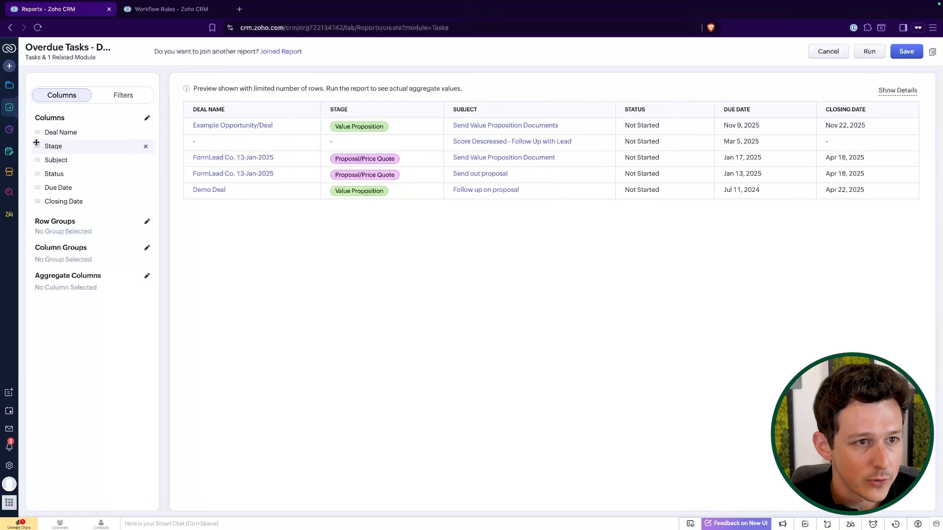
click(146, 118)
click(54, 348)
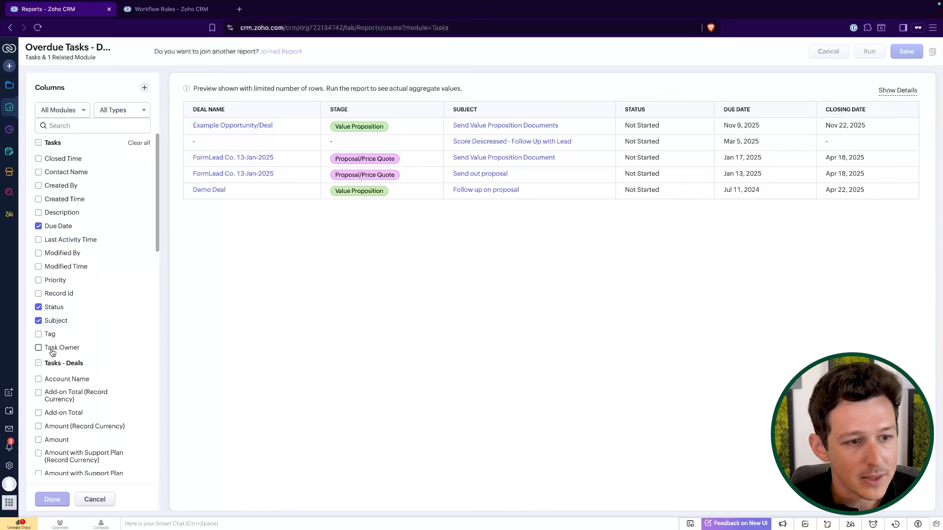
click(52, 500)
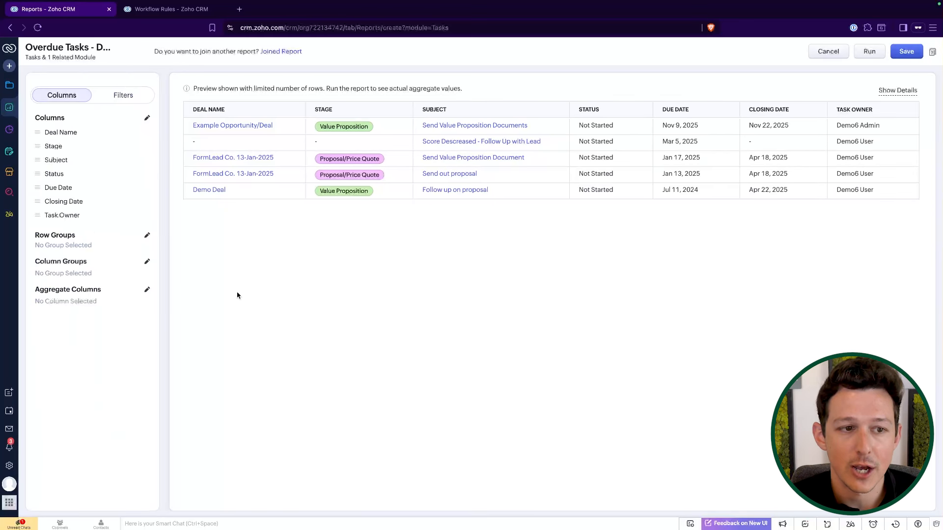
Group the report rows by Task Owner.
click(145, 238)
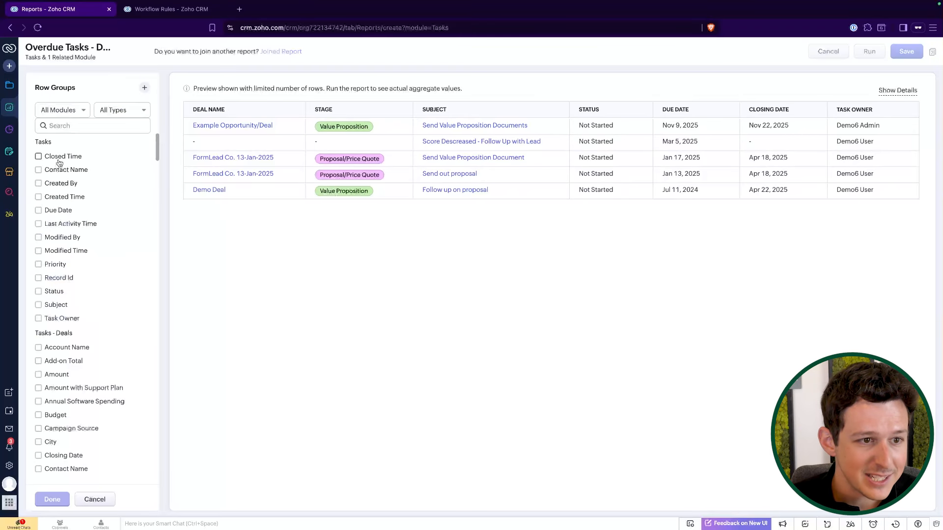
scroll(69, 346, down, 1)
click(67, 309)
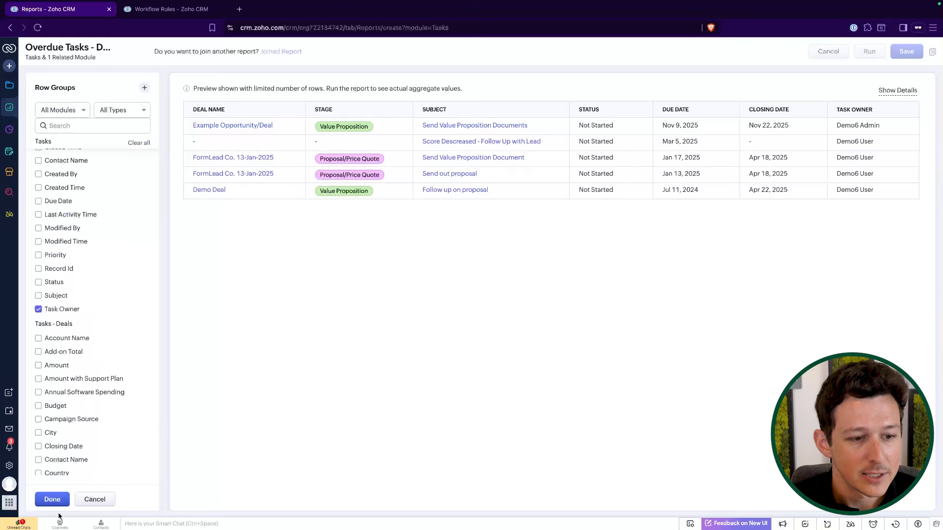
click(60, 500)
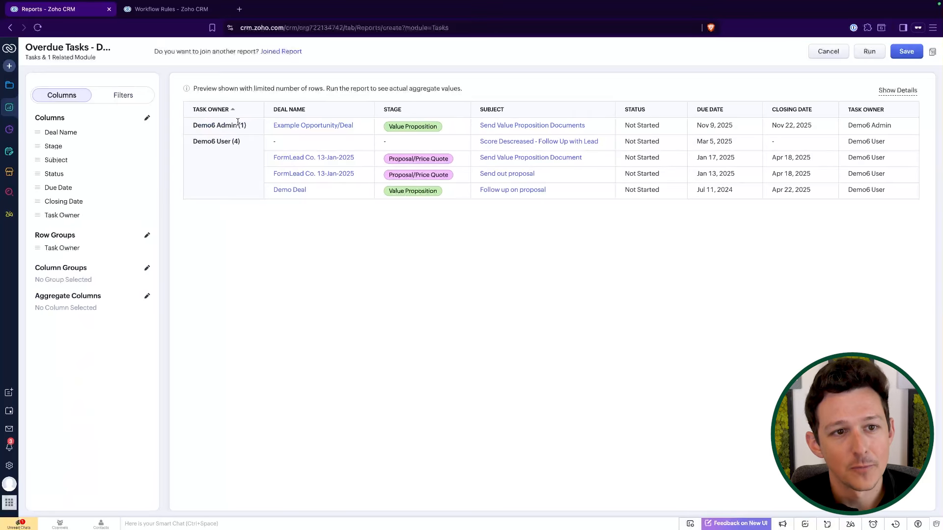
Add Deal Owner as a second row grouping beneath Task Owner.
click(146, 237)
scroll(80, 353, down, 6)
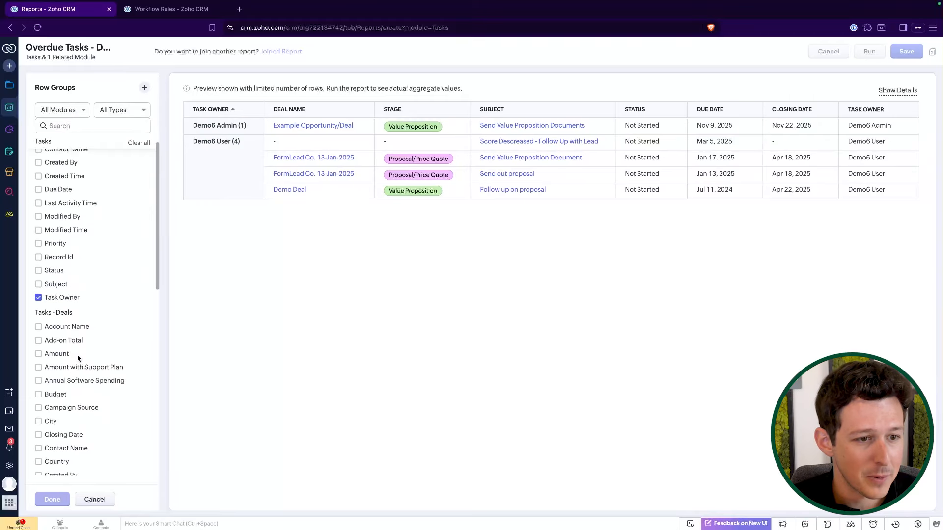
scroll(78, 359, up, 3)
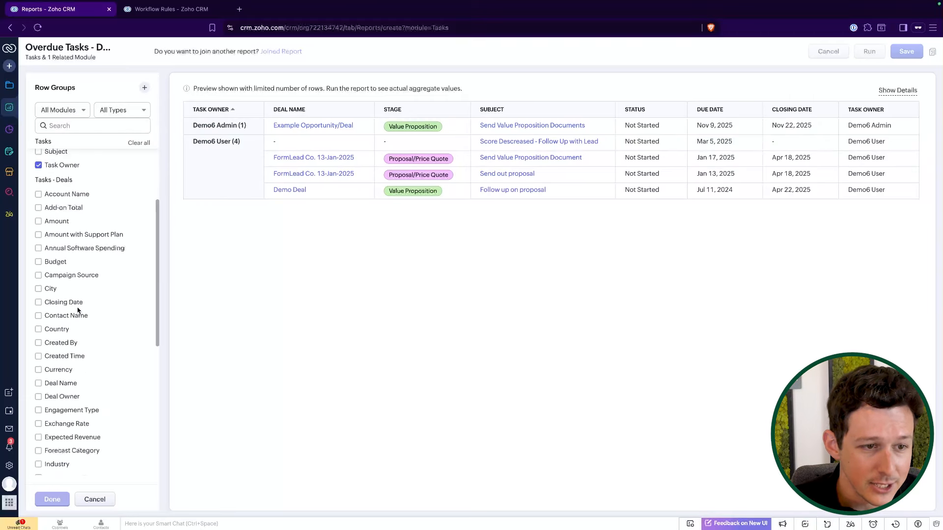
click(60, 397)
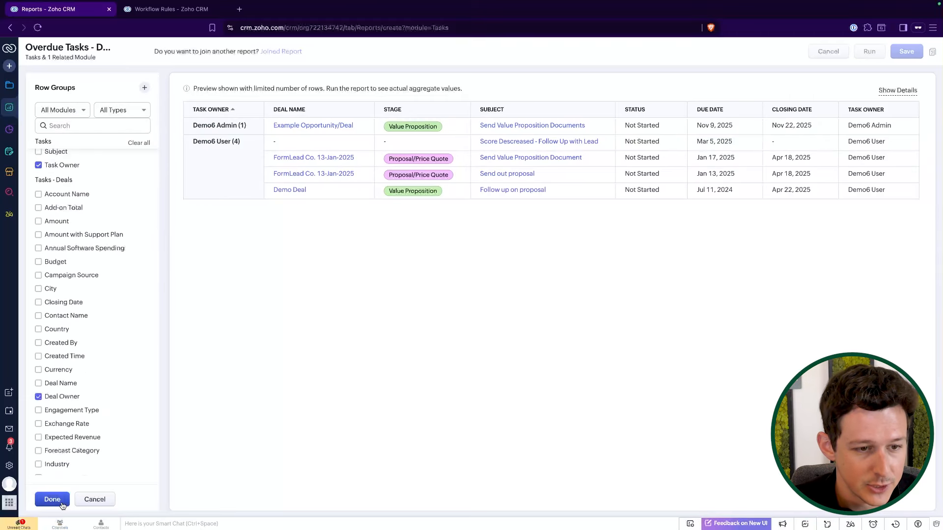
click(54, 500)
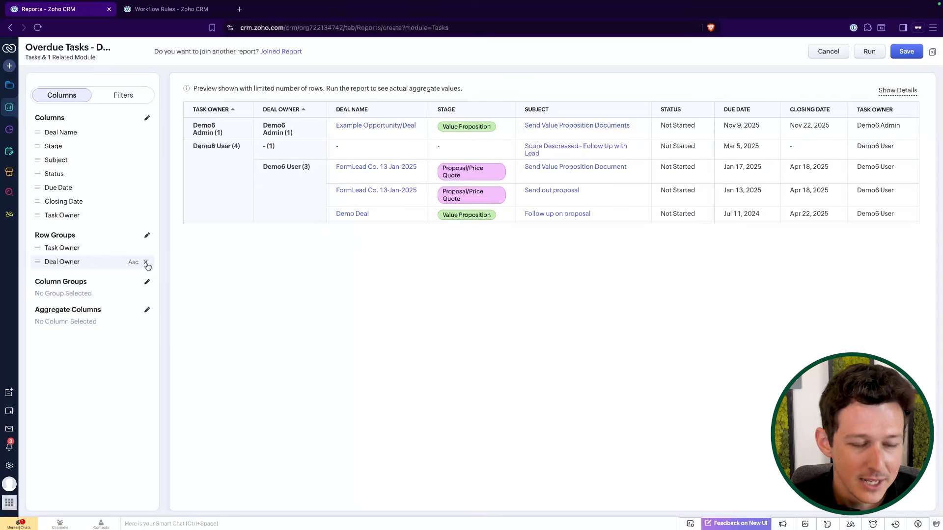
Remove the Deal Owner row grouping and the Task Owner column from the report.
click(146, 263)
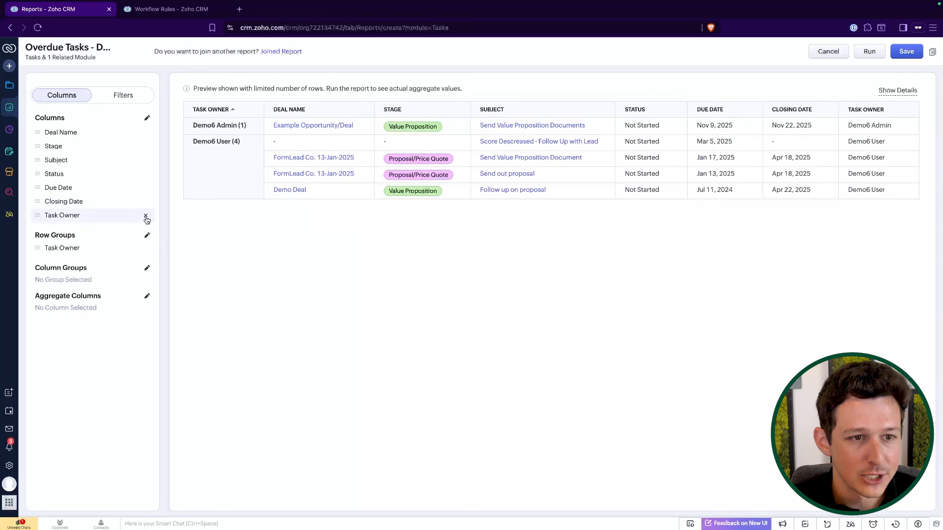
click(147, 216)
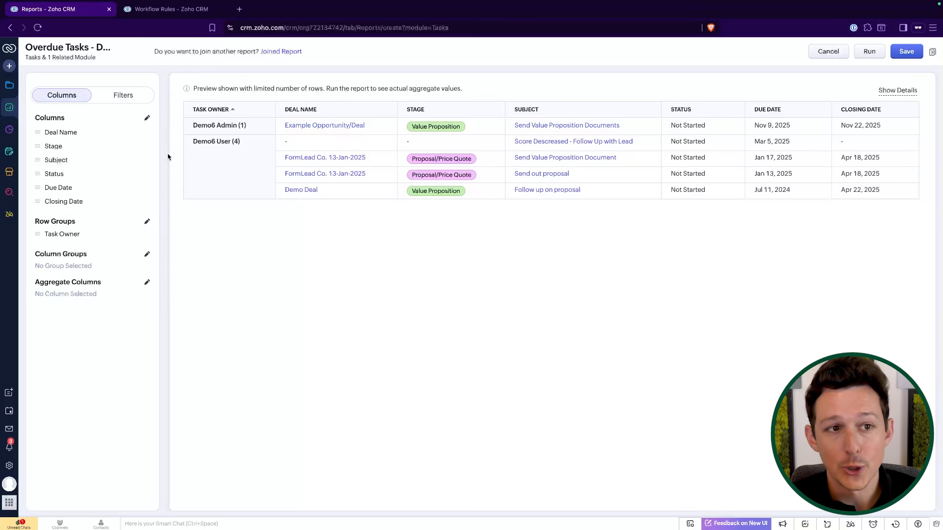
Add a third quick view filter requiring Created Time (Tasks - Deals) is not empty, and save the filters.
click(134, 96)
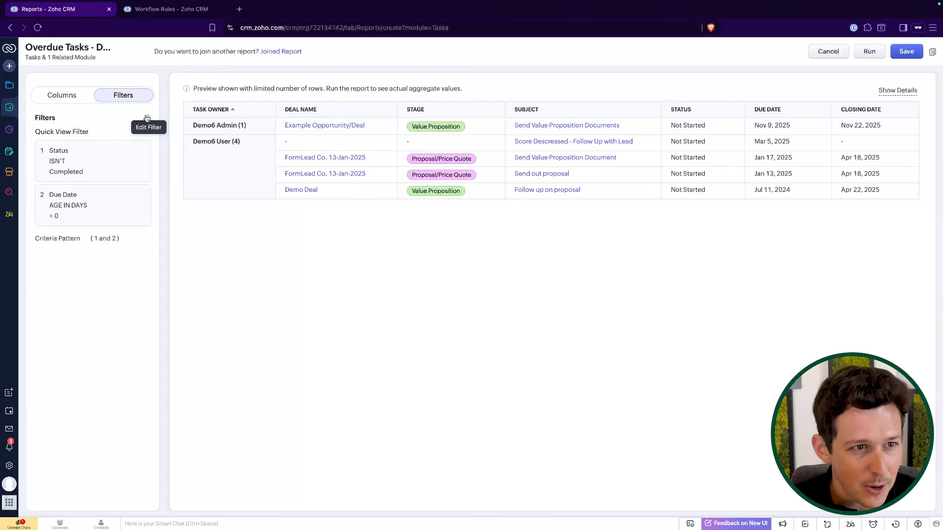
drag(456, 148, 663, 146)
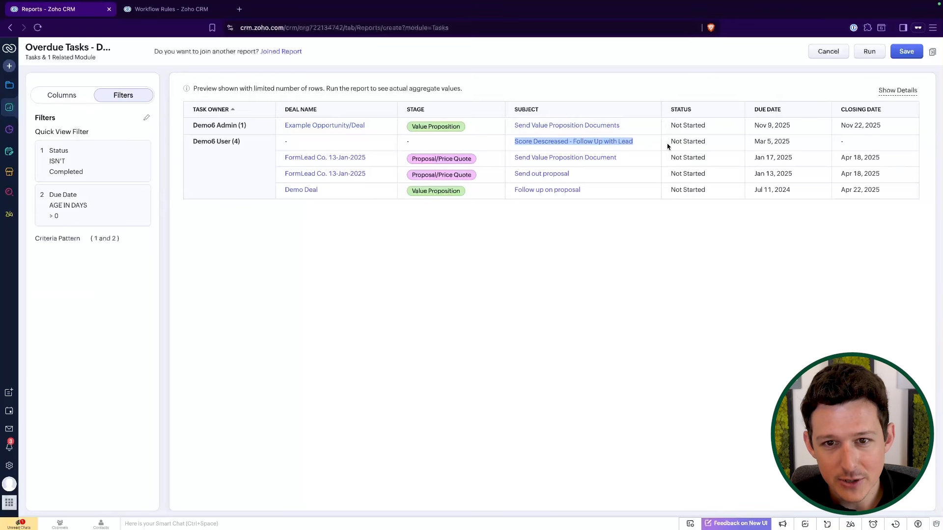
click(599, 66)
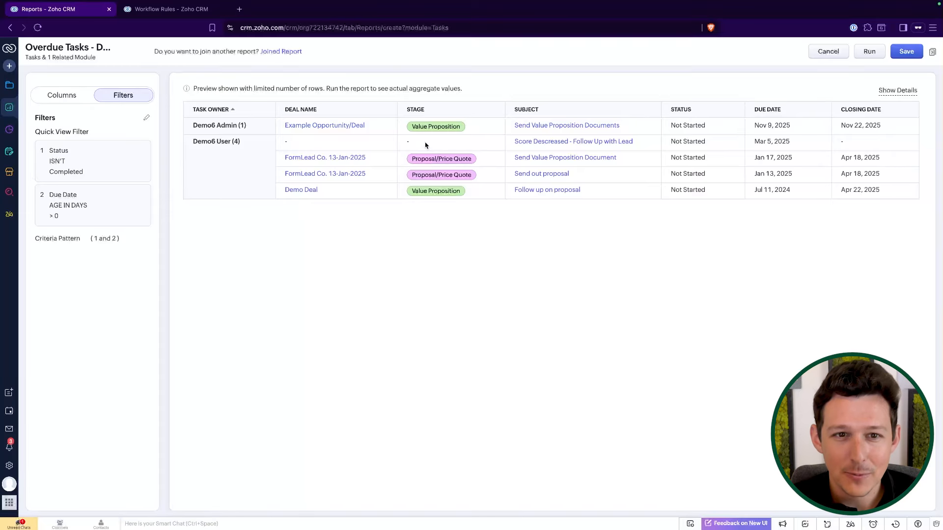
click(147, 118)
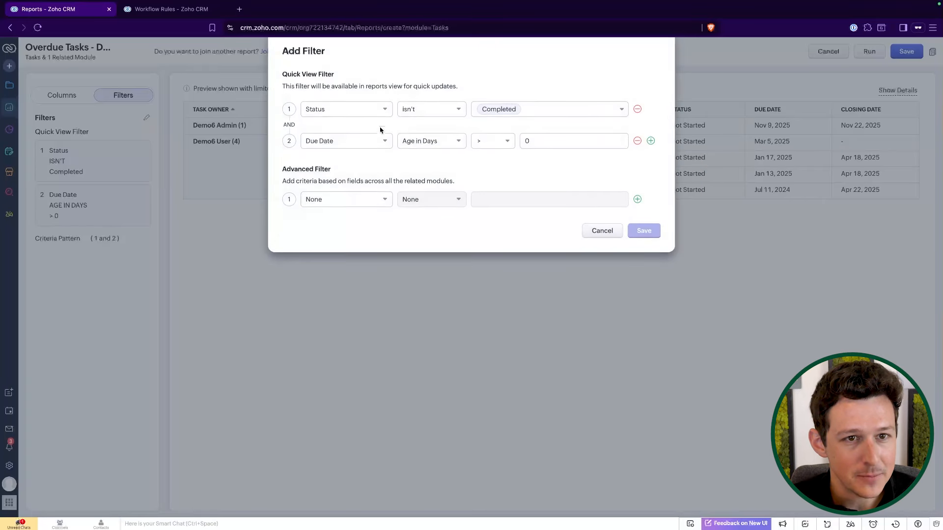
click(650, 144)
click(350, 180)
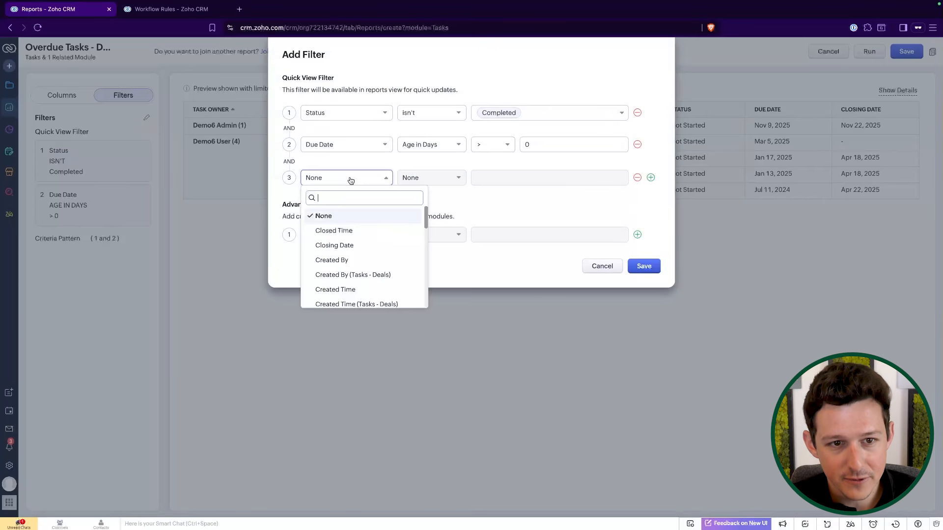
text(dea)
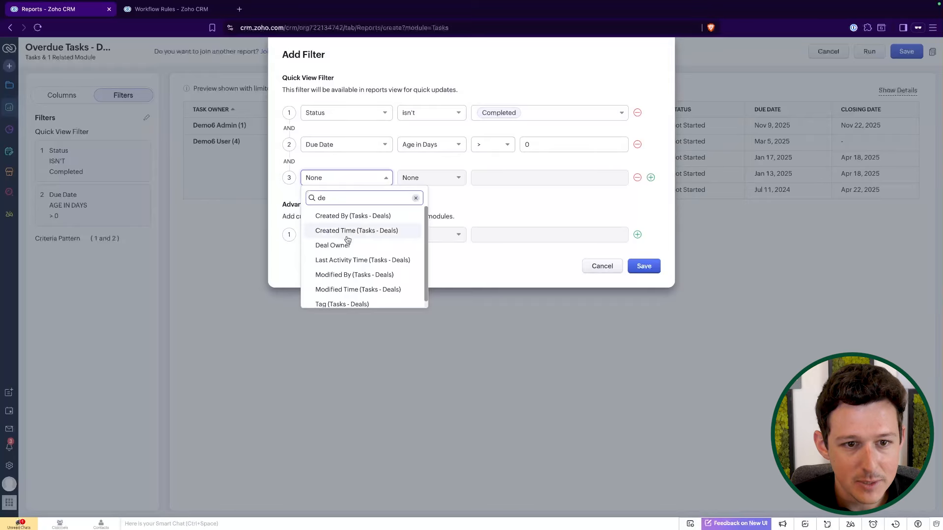
double_click(338, 197)
key(BackSpace)
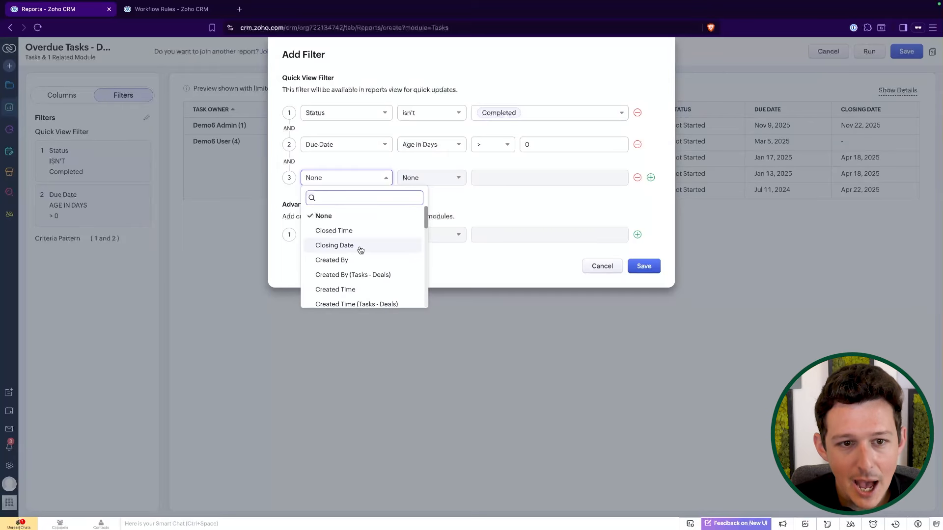
scroll(360, 251, down, 5)
scroll(360, 251, down, 5)
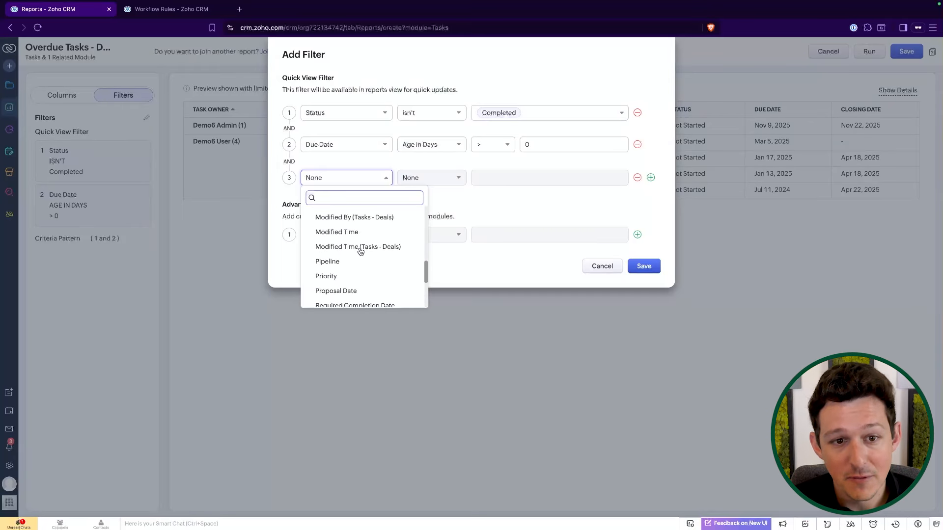
scroll(360, 251, down, 1)
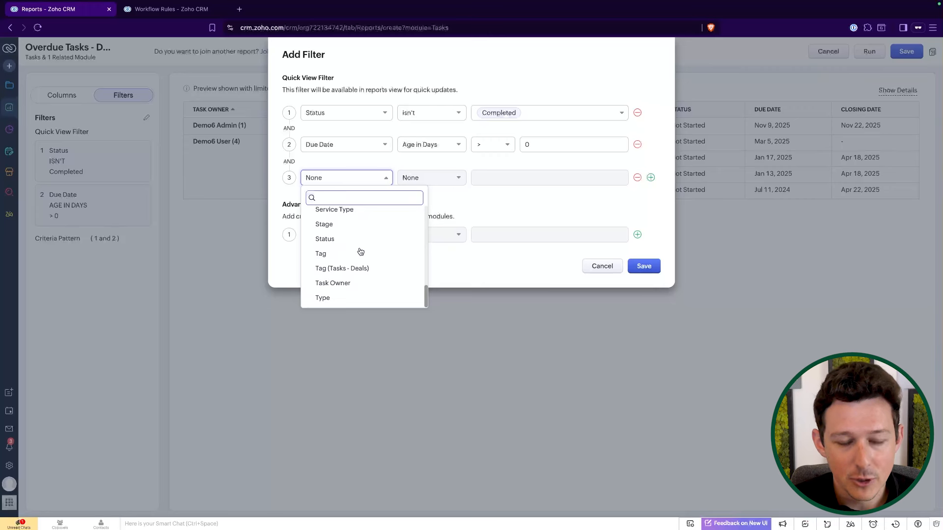
scroll(360, 252, up, 7)
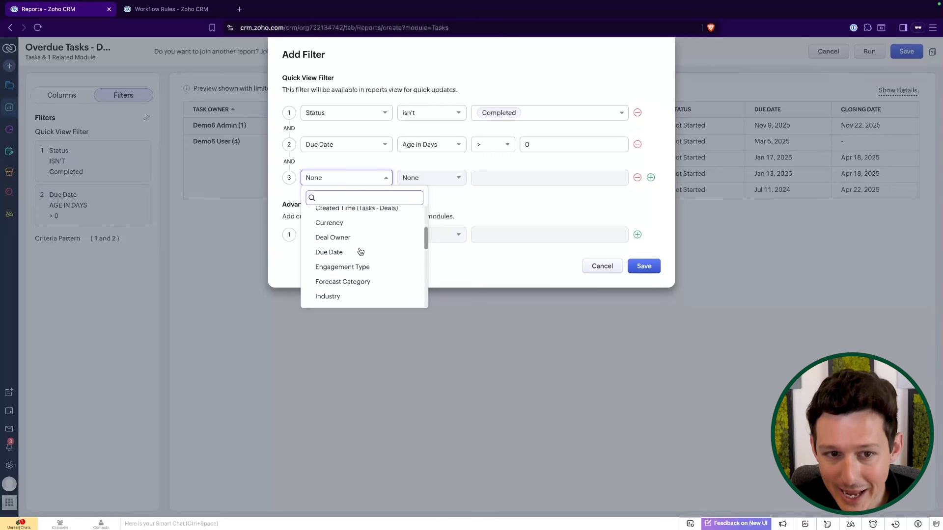
scroll(360, 252, up, 4)
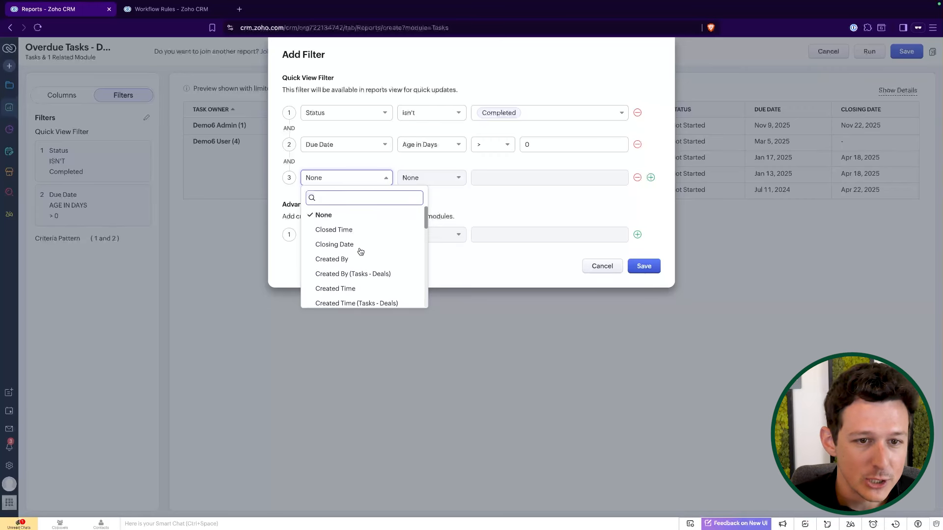
scroll(360, 252, down, 1)
click(363, 275)
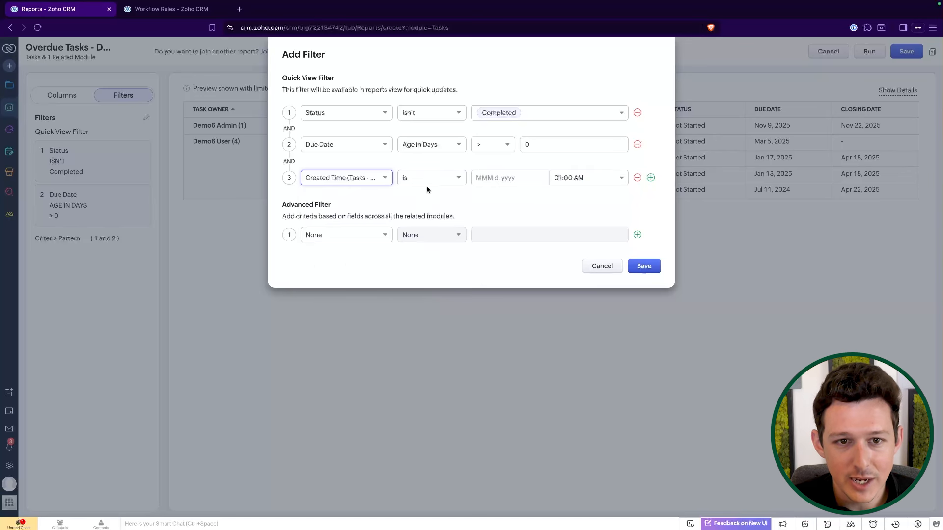
click(428, 178)
scroll(434, 236, down, 10)
scroll(435, 236, up, 2)
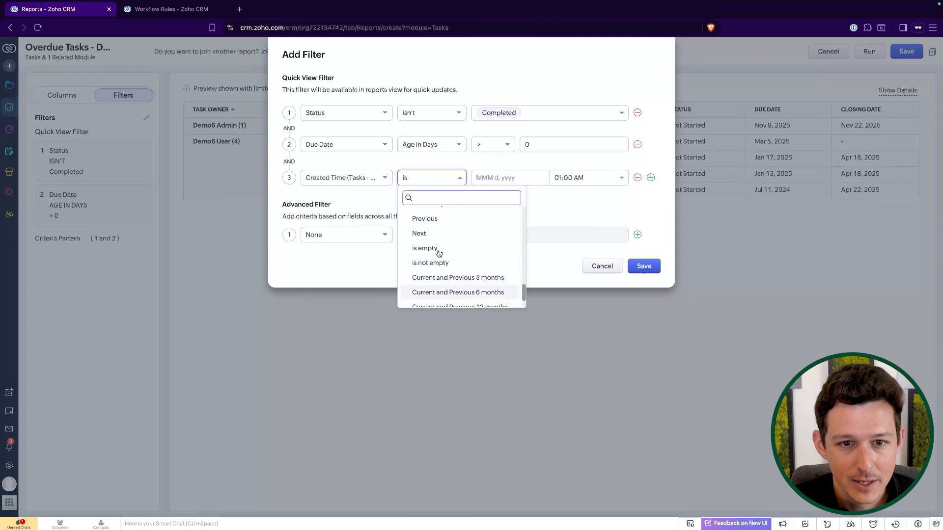
click(437, 261)
click(644, 266)
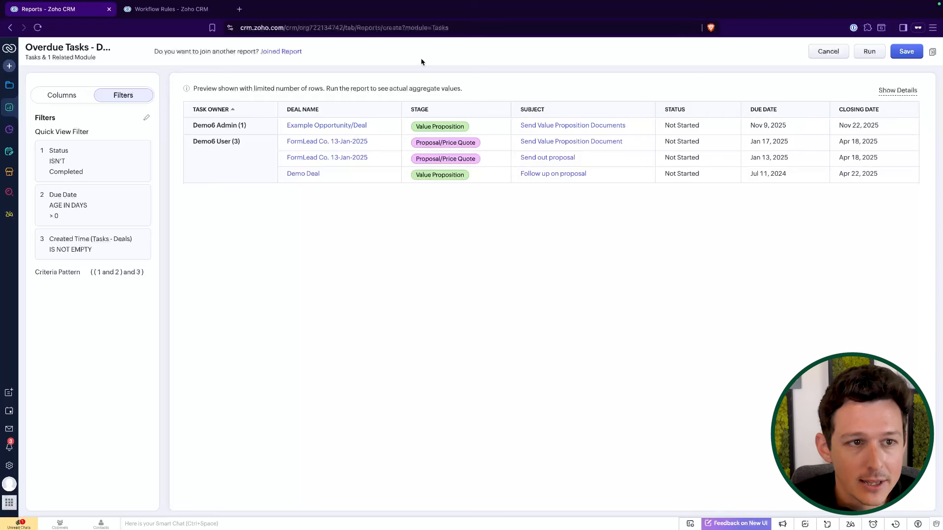
Move the Closing Date column to sit right after Stage and save the report.
click(62, 95)
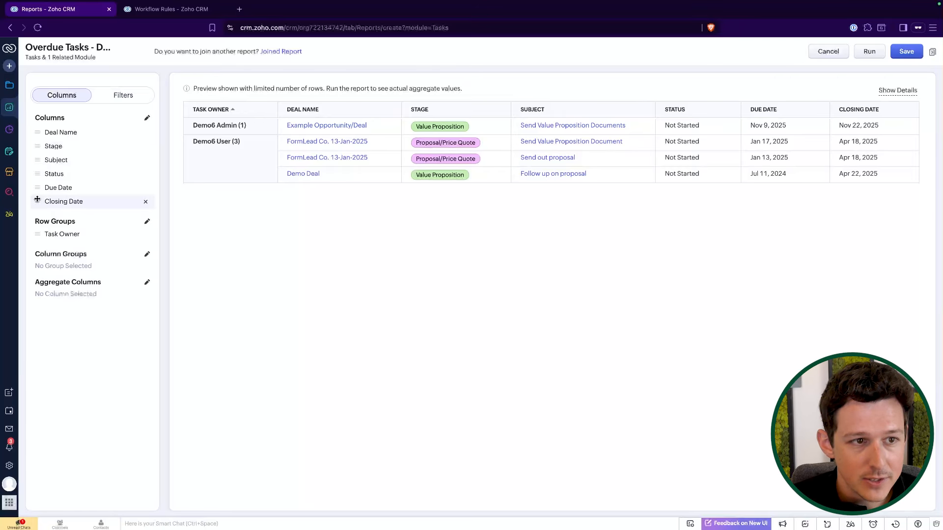
drag(38, 202, 40, 158)
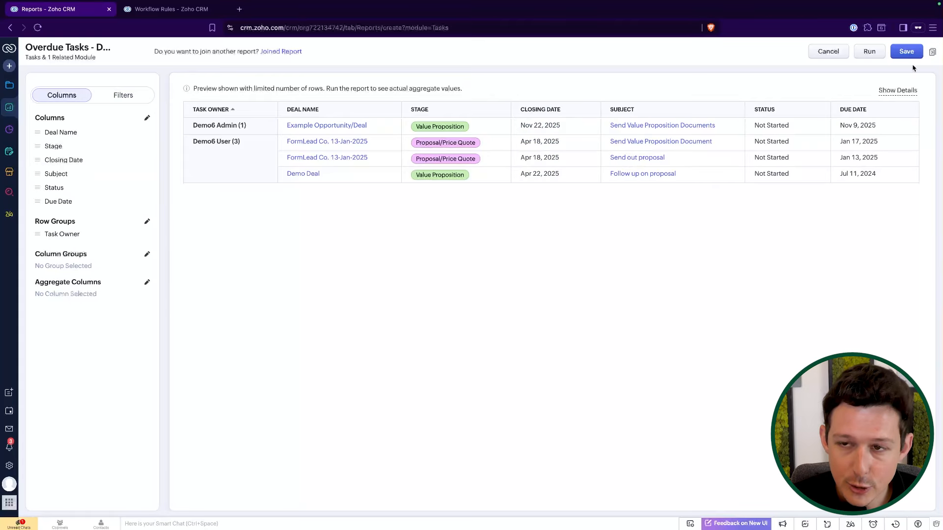
click(903, 52)
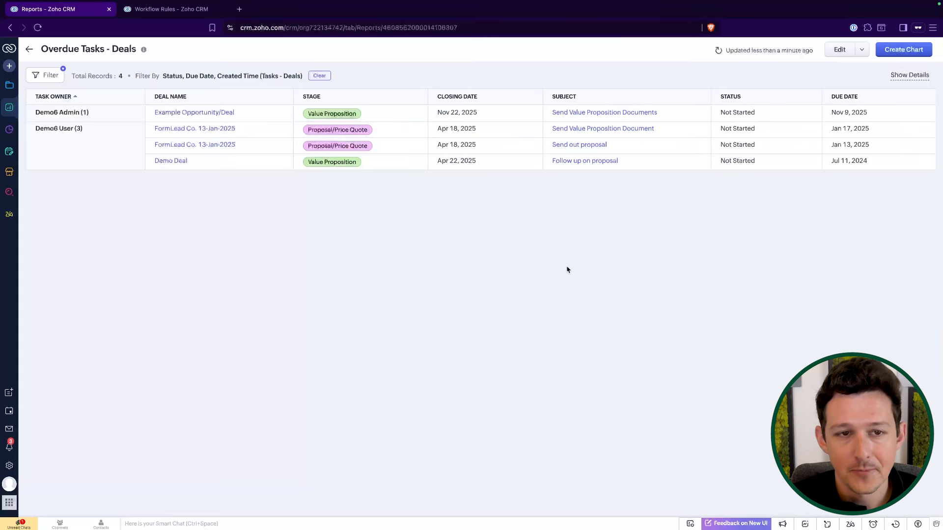
Leave the report and open the Scheduled Reports folder.
click(862, 49)
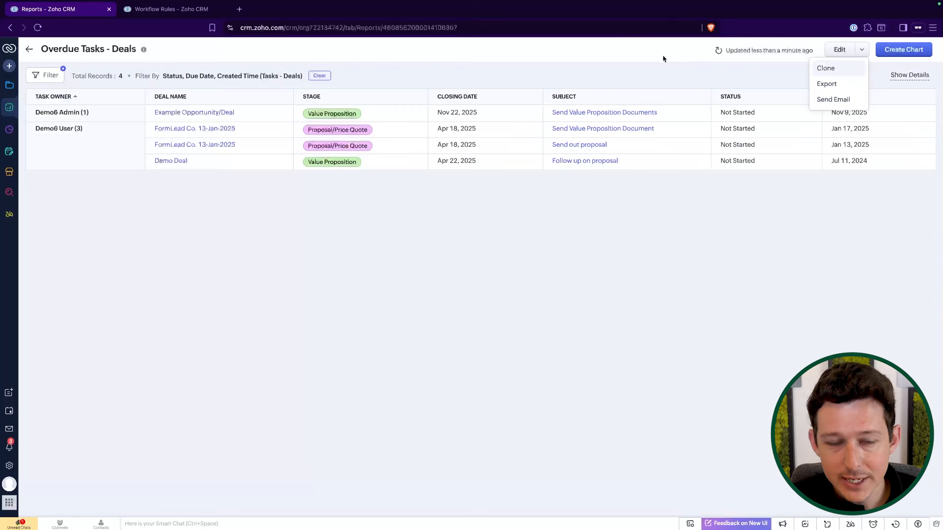
click(28, 50)
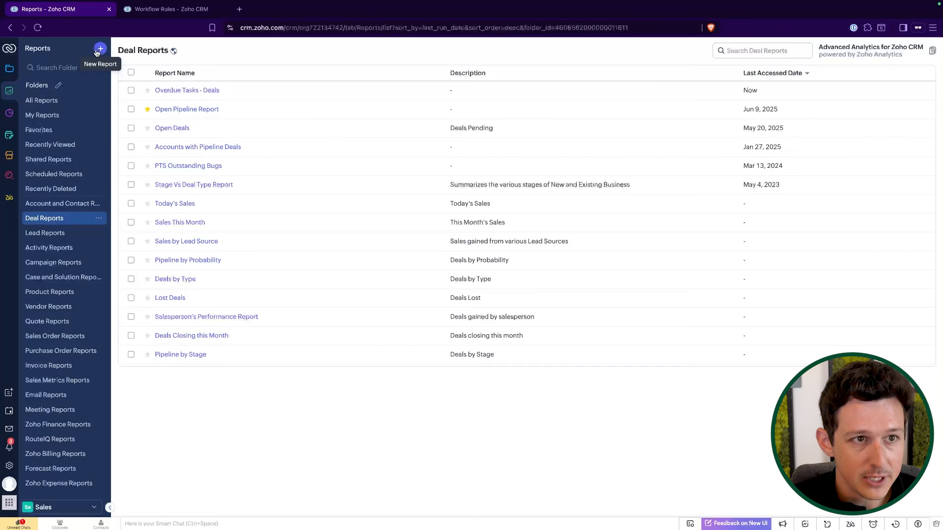
click(59, 175)
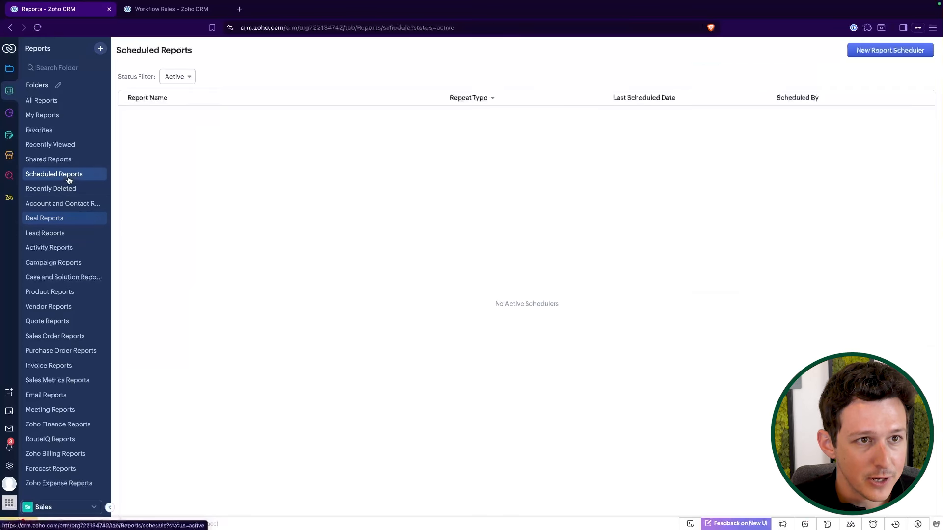
click(858, 52)
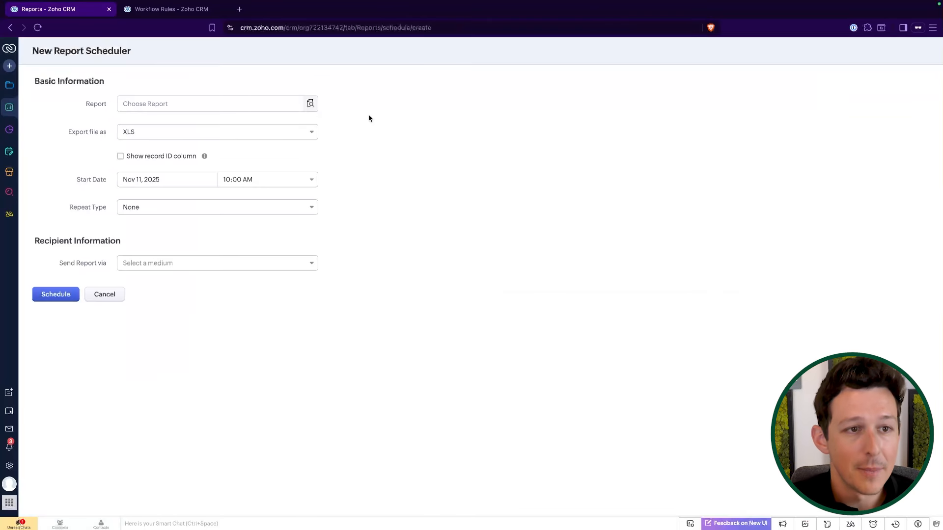
click(236, 104)
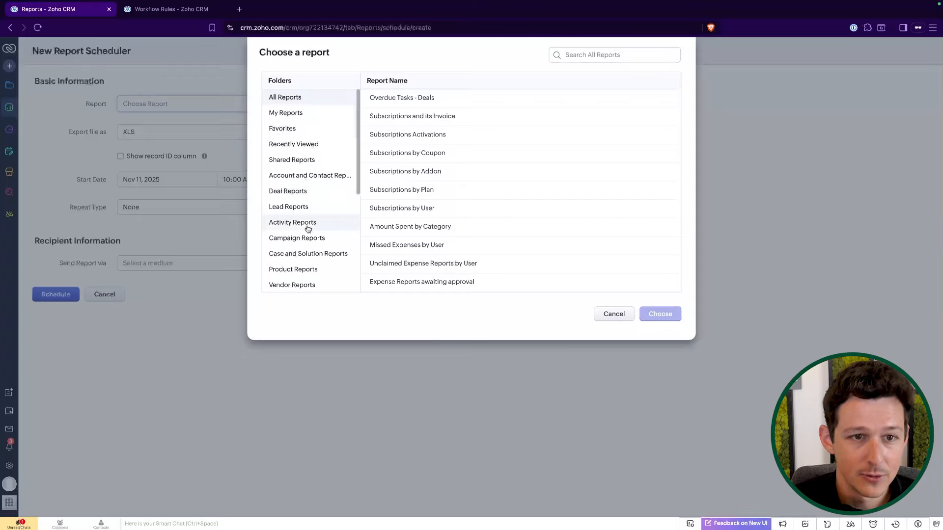
click(628, 320)
click(104, 294)
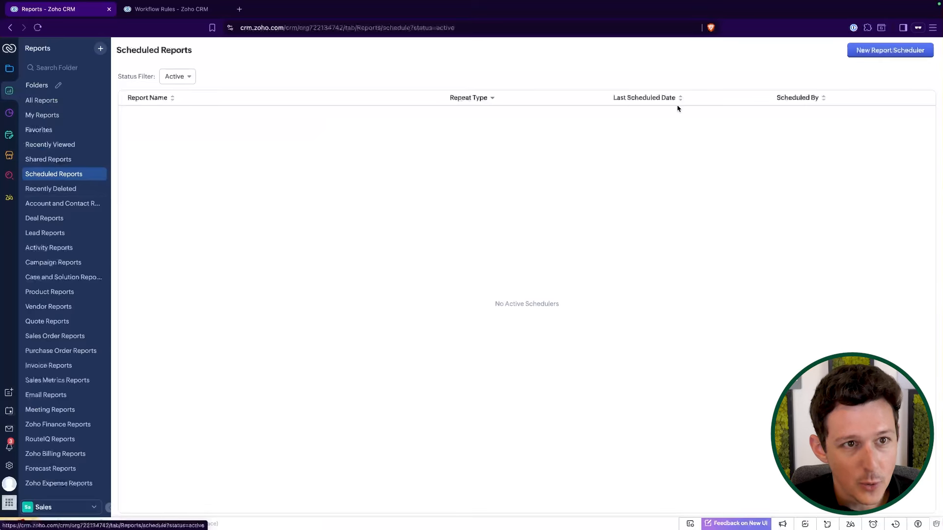
Start a new report scheduler and choose the Overdue Tasks - Deals report from Deal Reports.
click(900, 51)
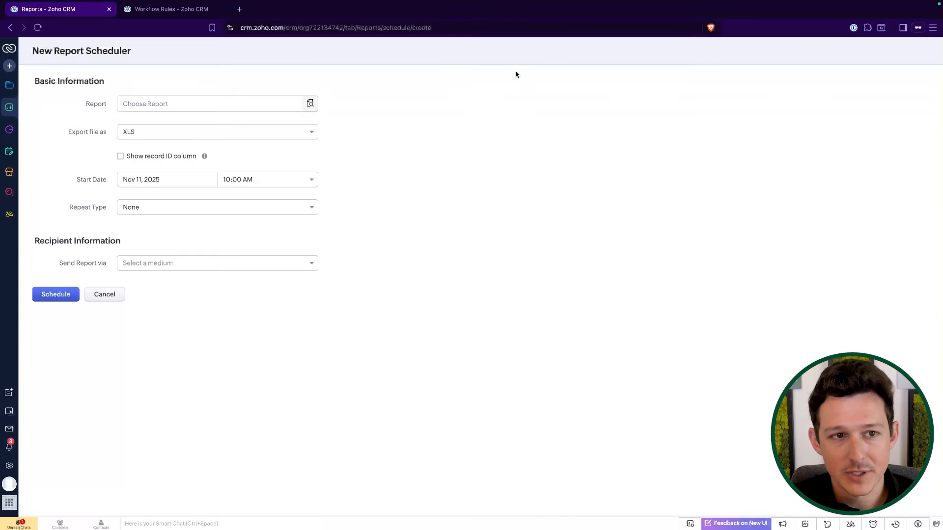
click(224, 109)
scroll(323, 149, down, 2)
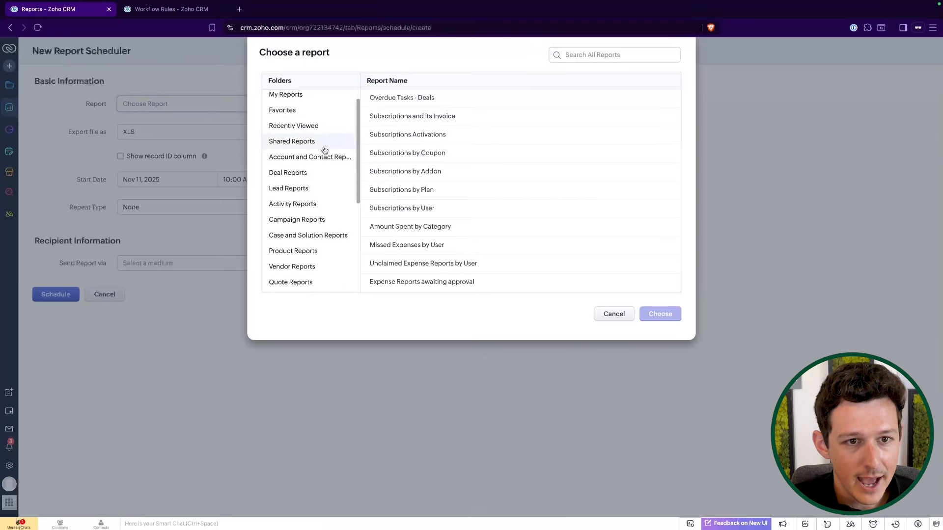
click(288, 165)
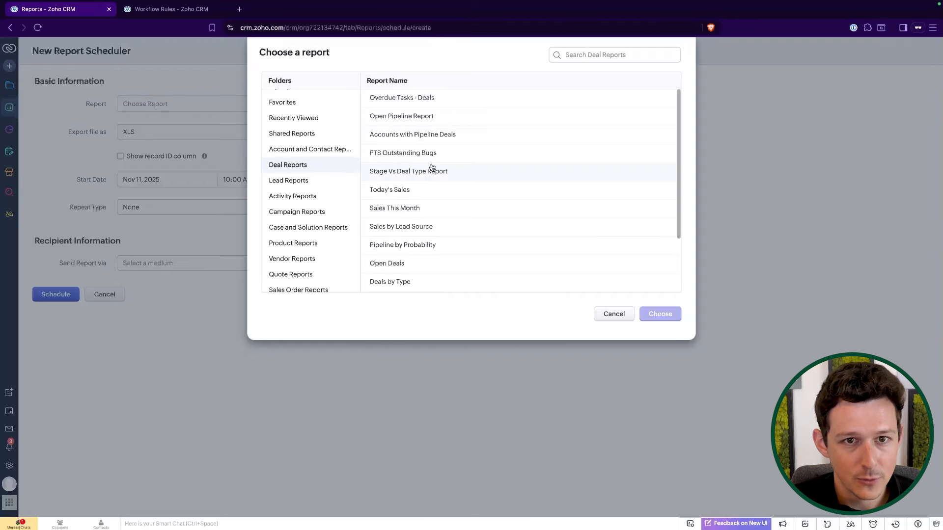
click(418, 99)
click(646, 313)
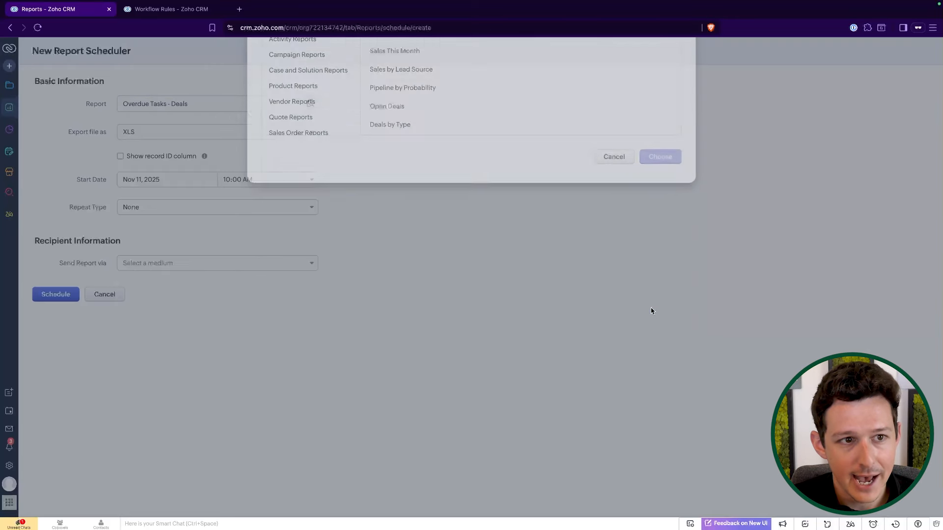
Turn on Show record ID column, keeping XLS export, and set the start date to Nov 18, 2025.
click(246, 132)
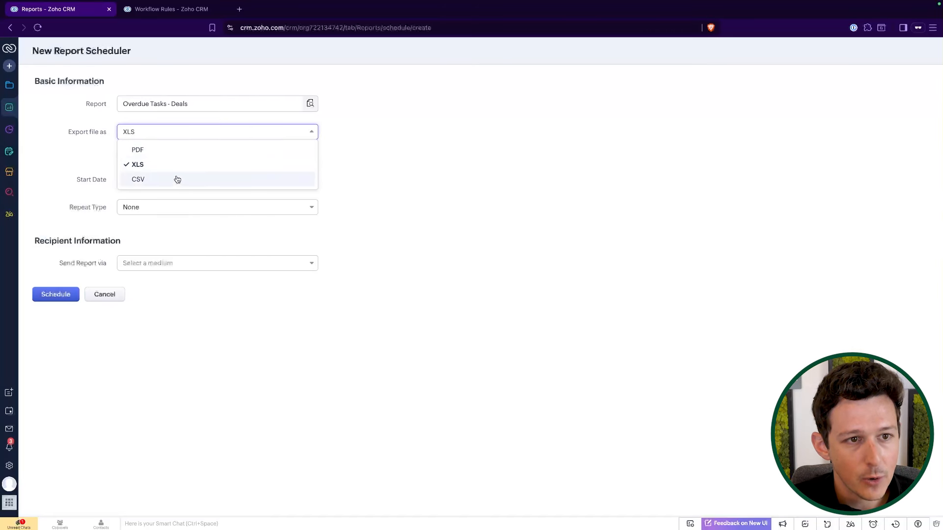
click(399, 182)
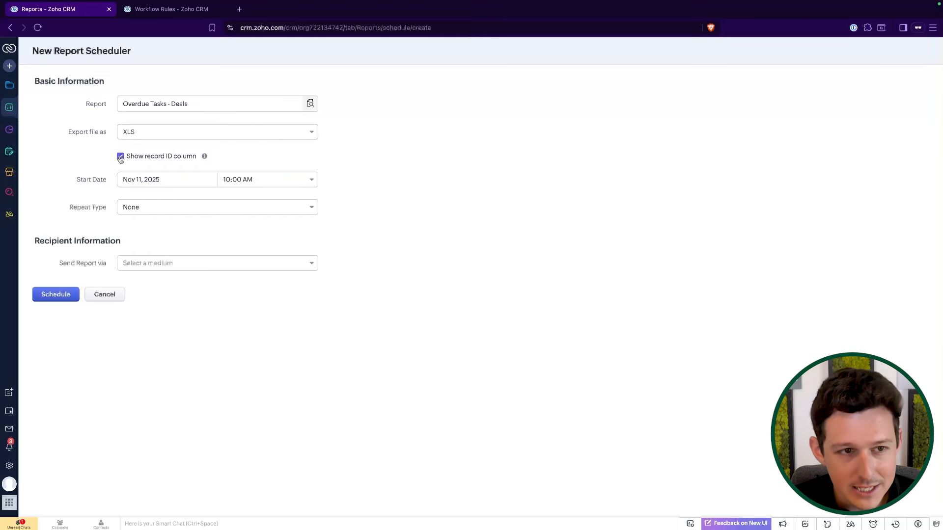
click(158, 180)
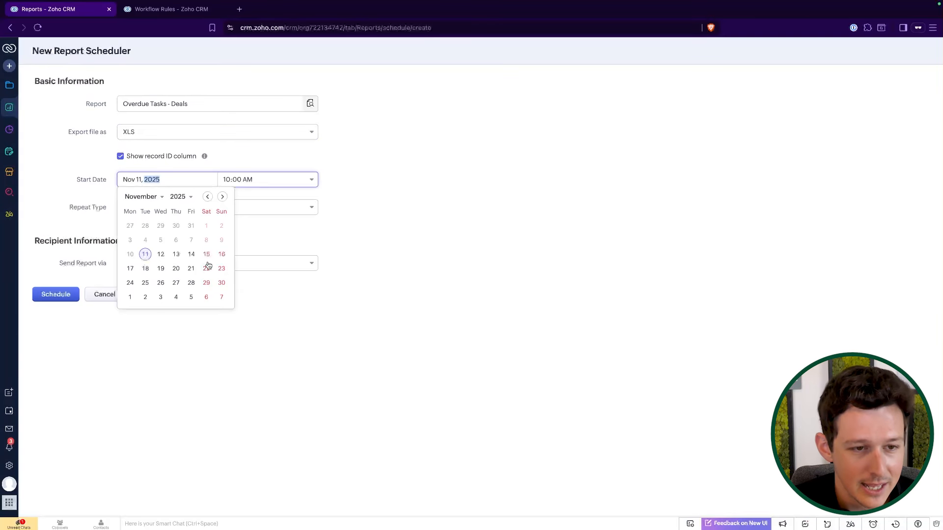
click(145, 270)
Set the scheduler's repeat type to Weekly and choose Email as the way to send the report.
click(152, 209)
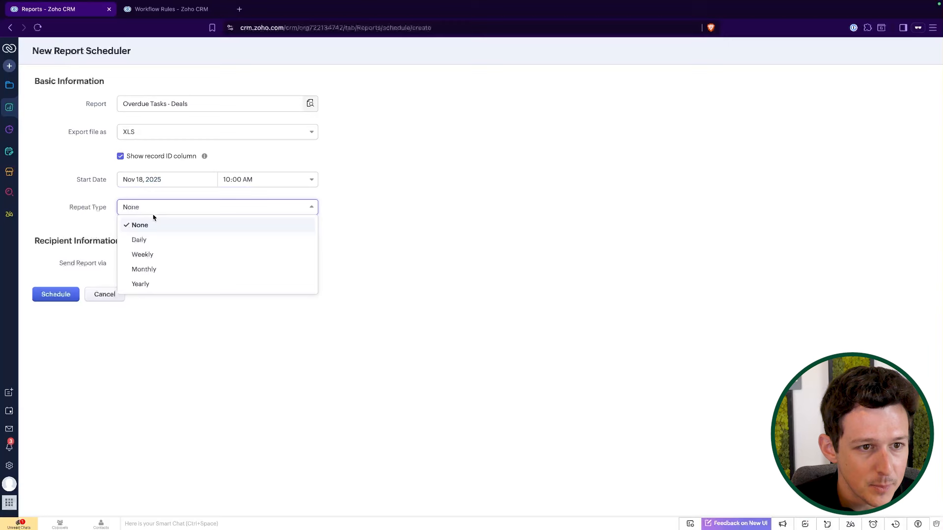
click(155, 254)
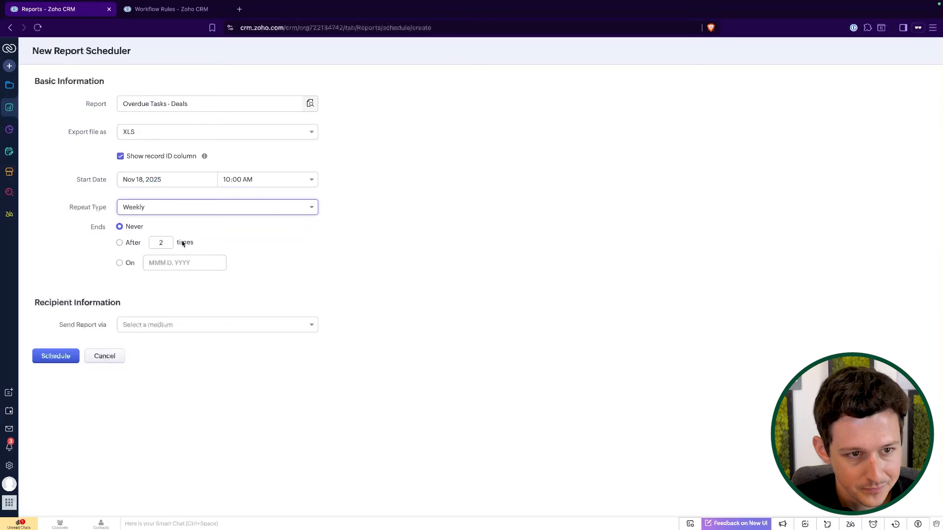
click(175, 326)
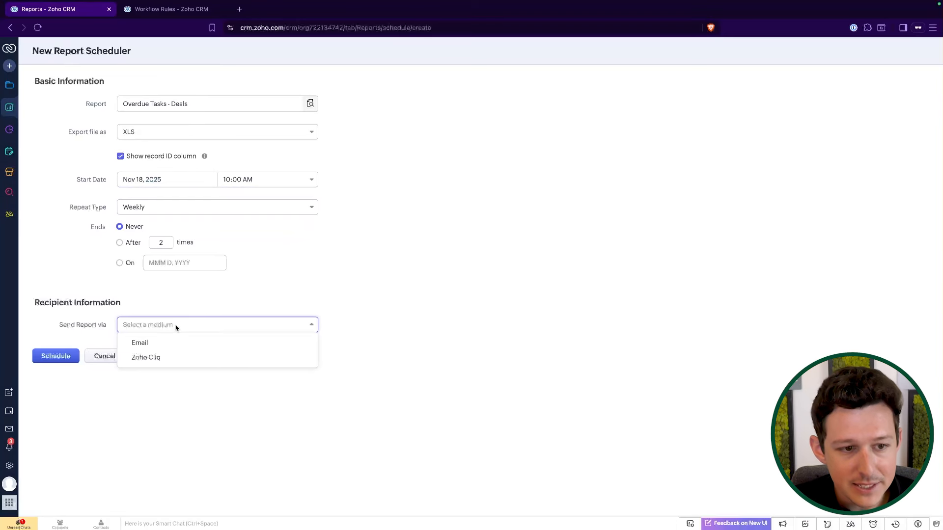
click(170, 342)
click(177, 326)
click(179, 358)
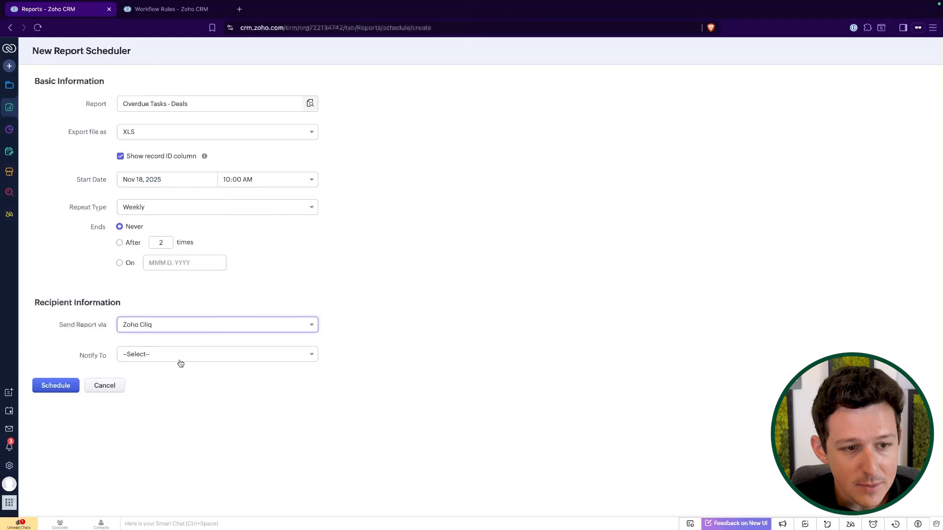
click(195, 330)
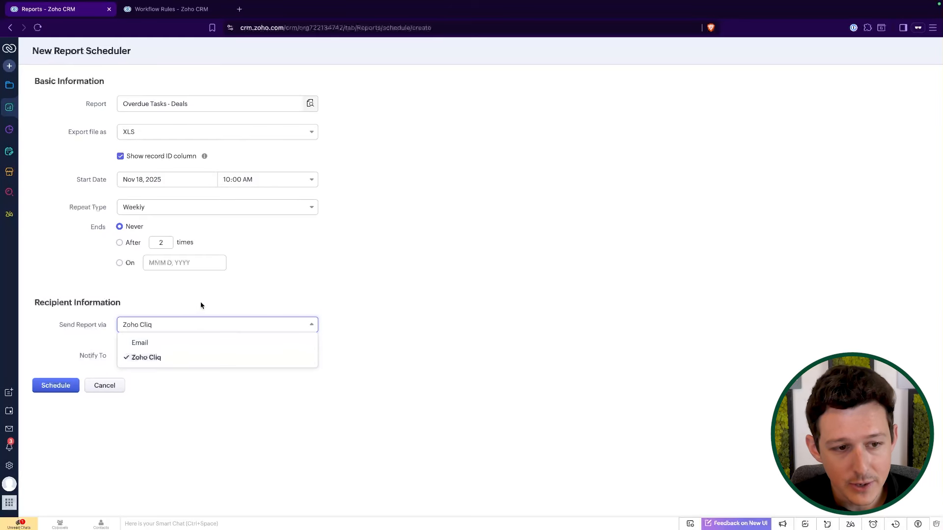
click(190, 359)
click(190, 355)
click(201, 321)
click(195, 342)
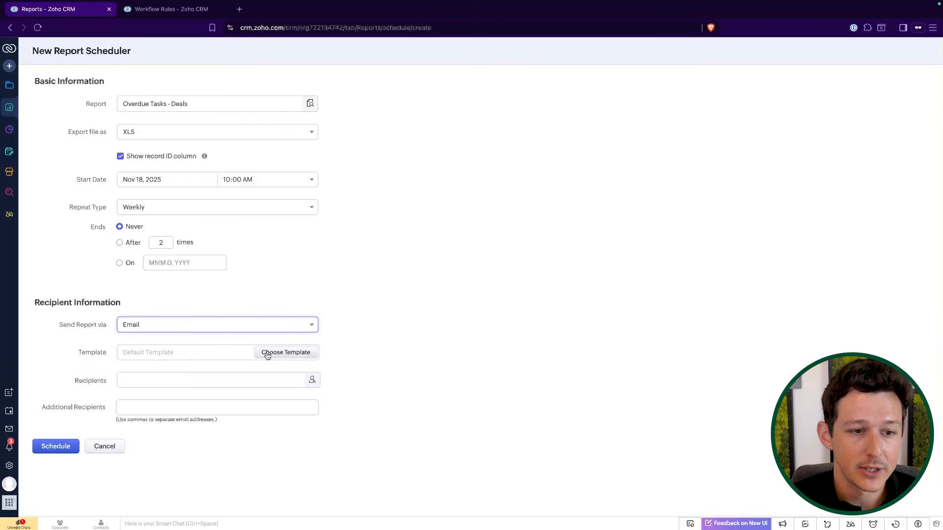
Browse the available recipient types without adding anyone, then cancel the new report scheduler.
click(185, 379)
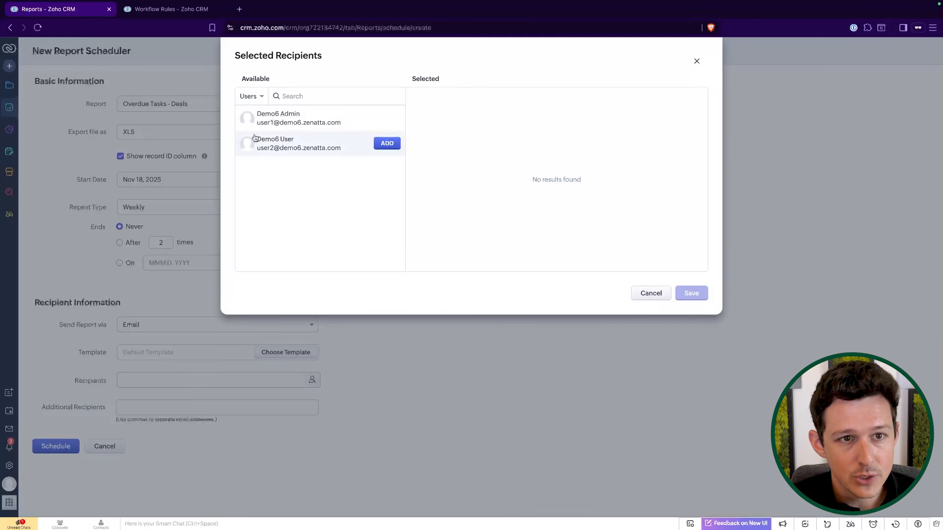
click(248, 96)
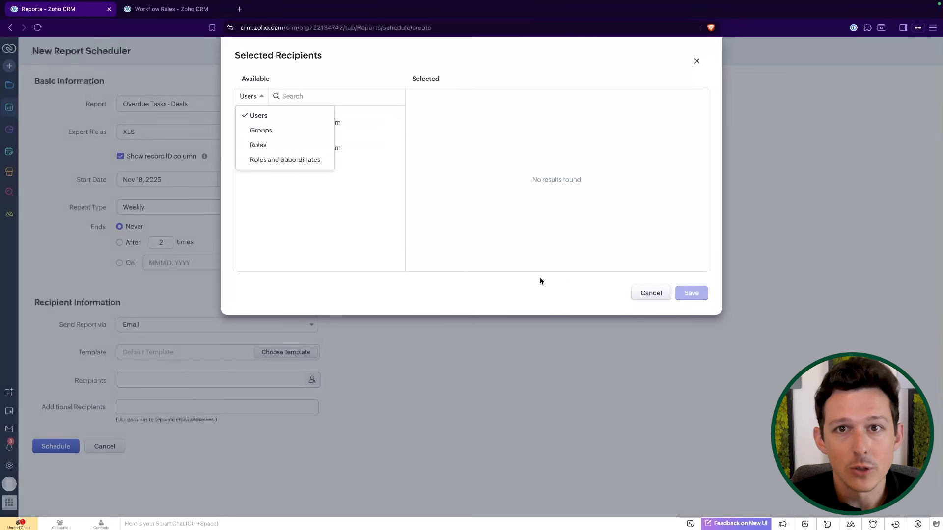
click(562, 278)
click(651, 294)
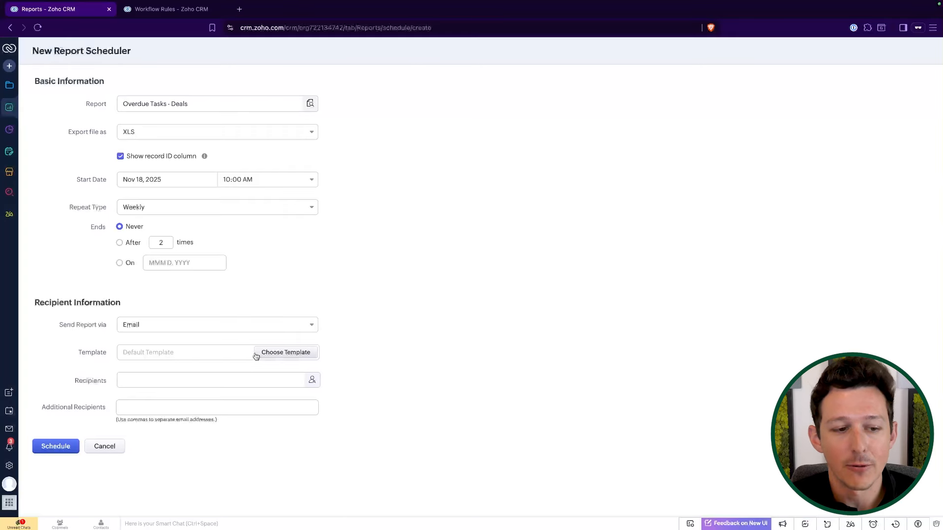
click(117, 446)
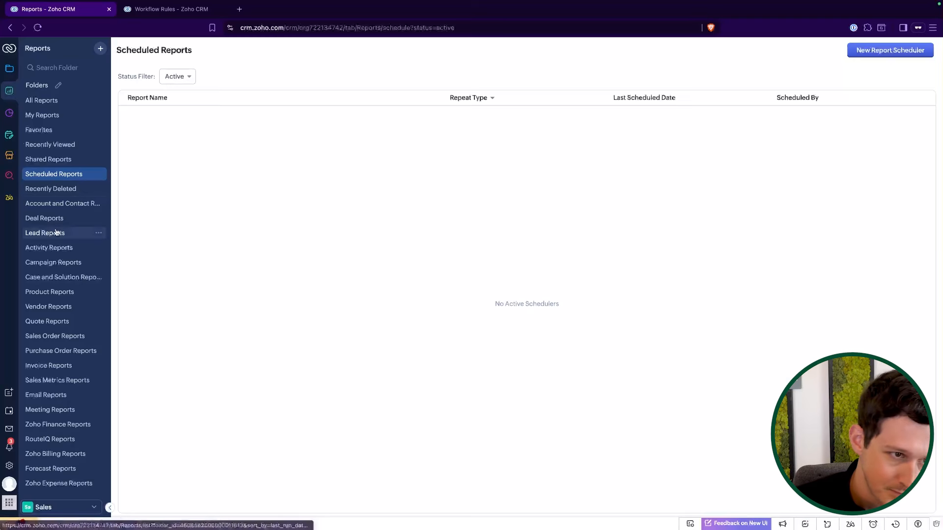
Open the Overdue Tasks - Deals report from Deal Reports to review it, then return to the report list.
click(66, 218)
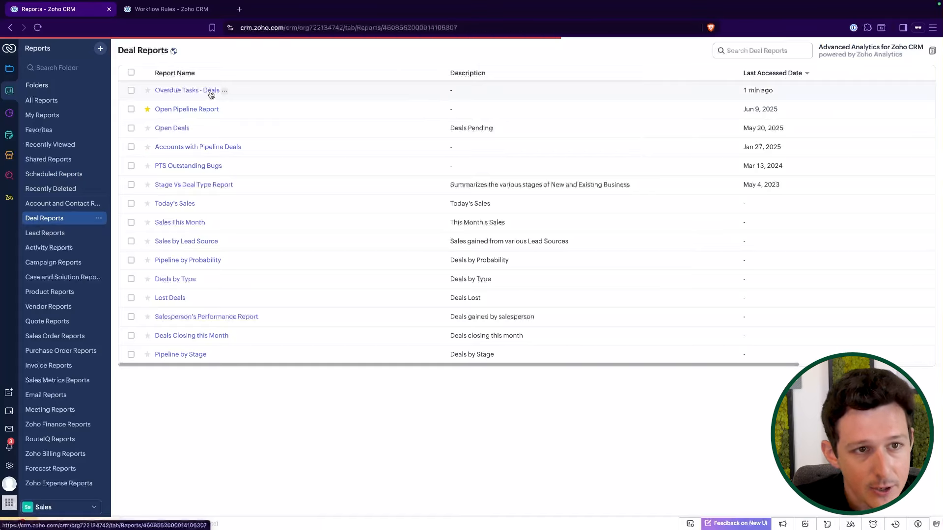
click(210, 90)
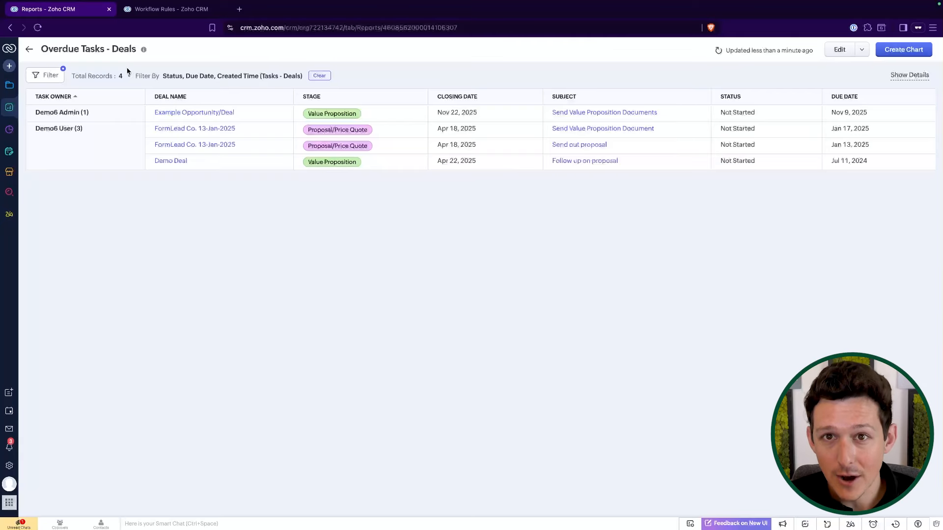
click(31, 49)
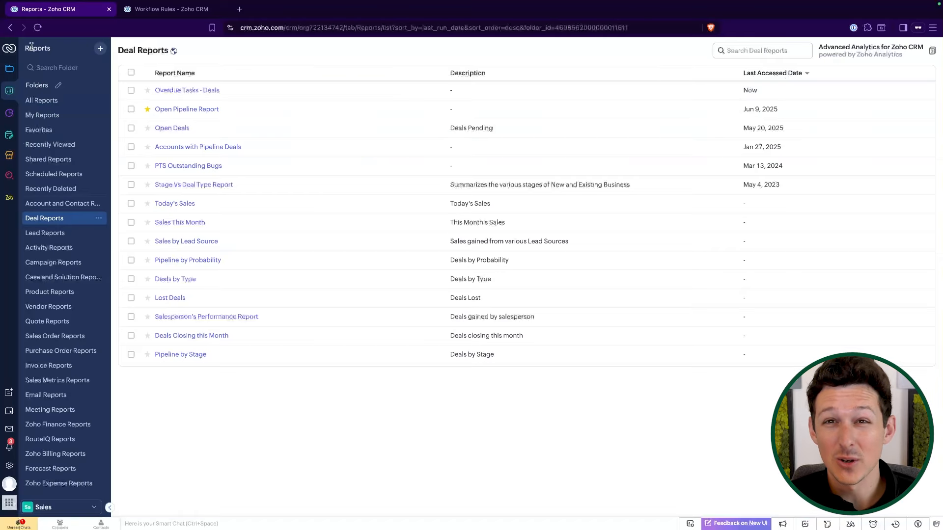